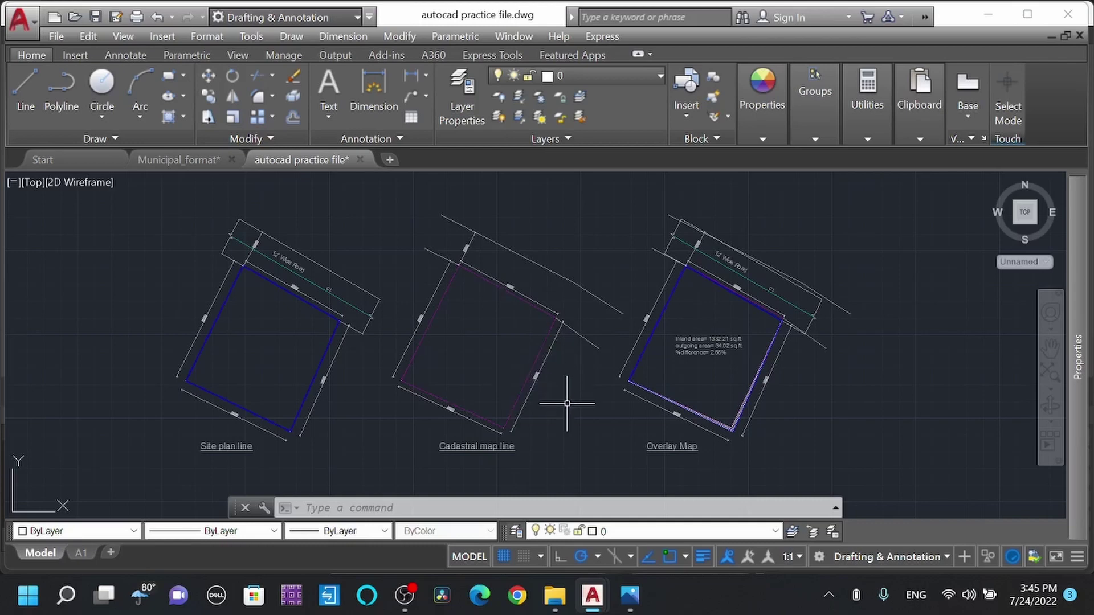
- Select the blue boundary polyline of the site plan and inspect its properties
middle_click_drag(563, 398, 591, 411)
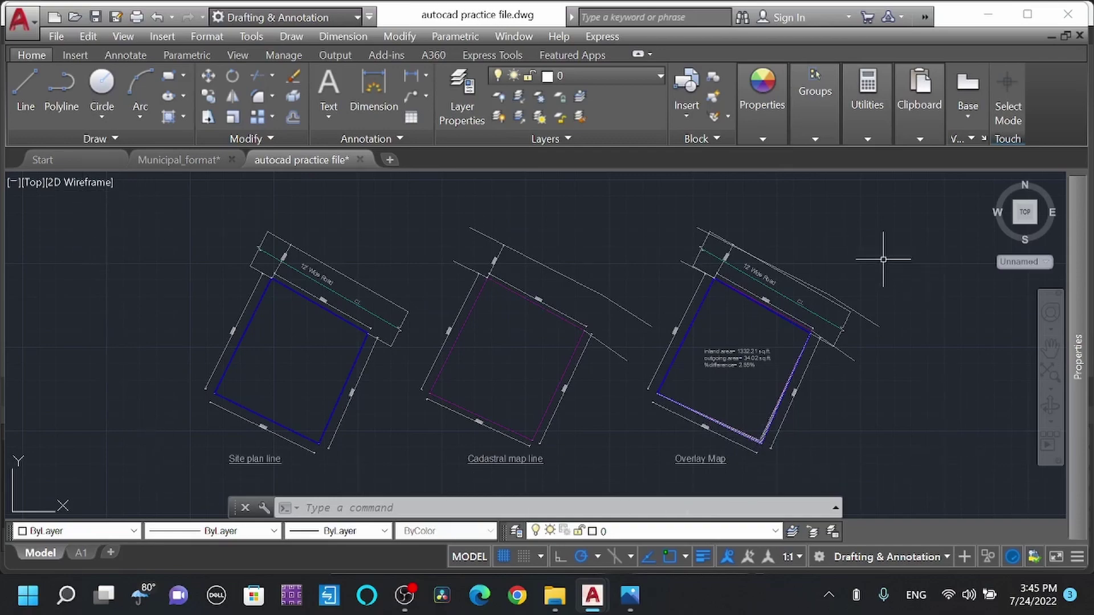
scroll(370, 297, "up", 1)
scroll(370, 296, "up", 2)
scroll(325, 354, "down", 2)
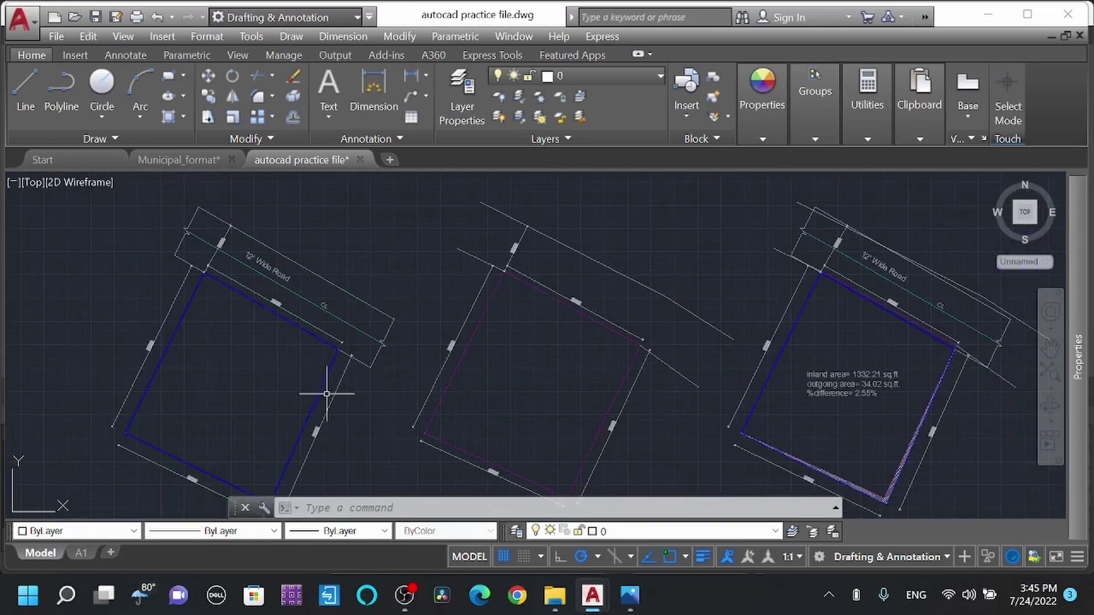
mouse_move(347, 409)
middle_mouse_down()
mouse_move(336, 330)
mouse_move(298, 313)
middle_mouse_up()
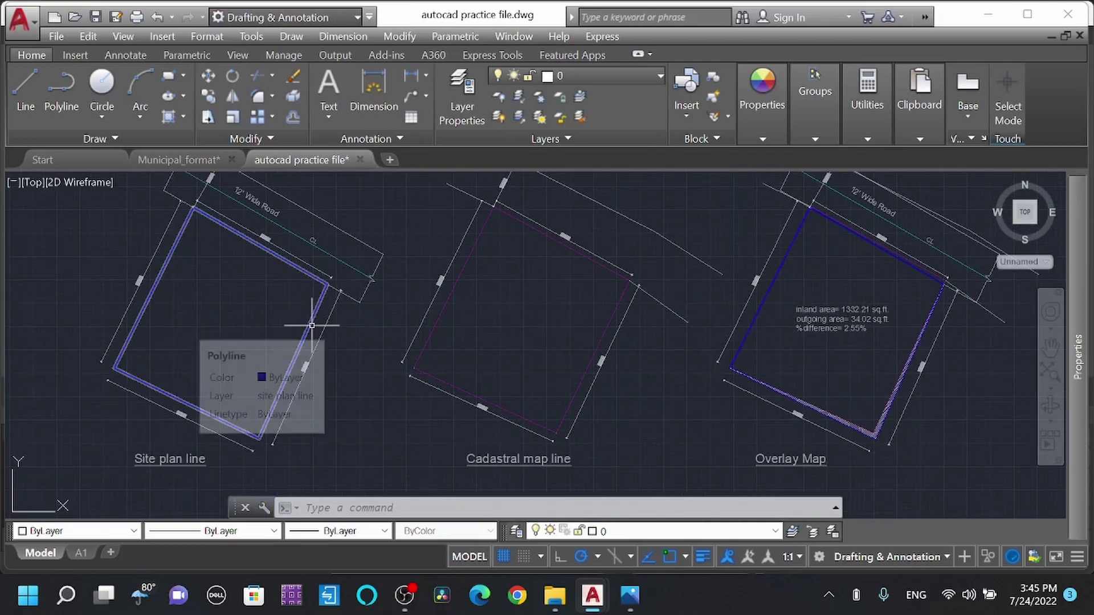
left_click(312, 325)
mouse_move(1085, 260)
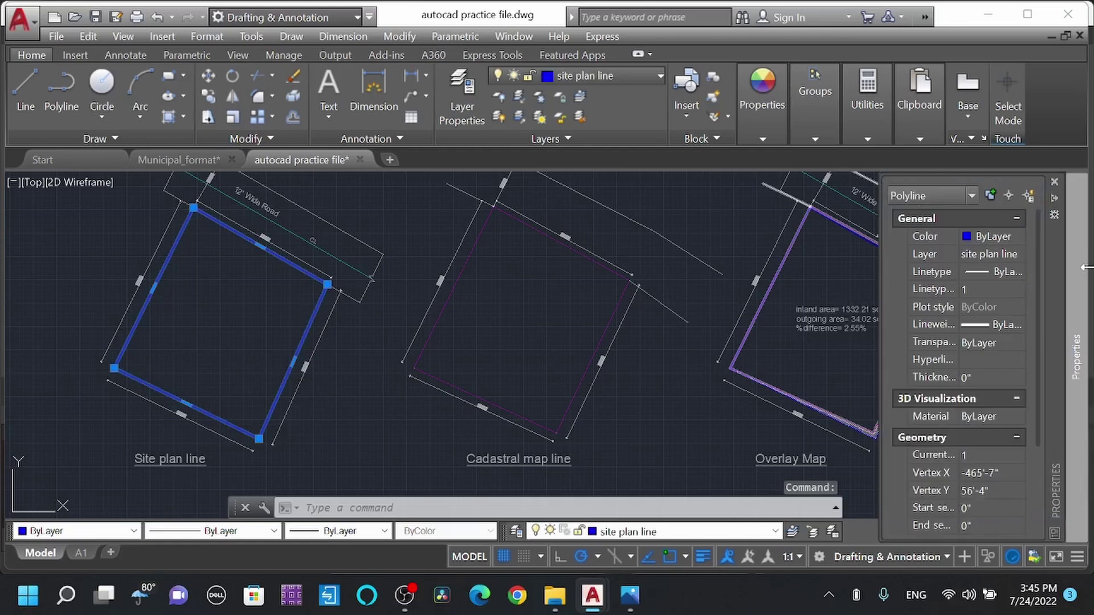
mouse_move(1082, 296)
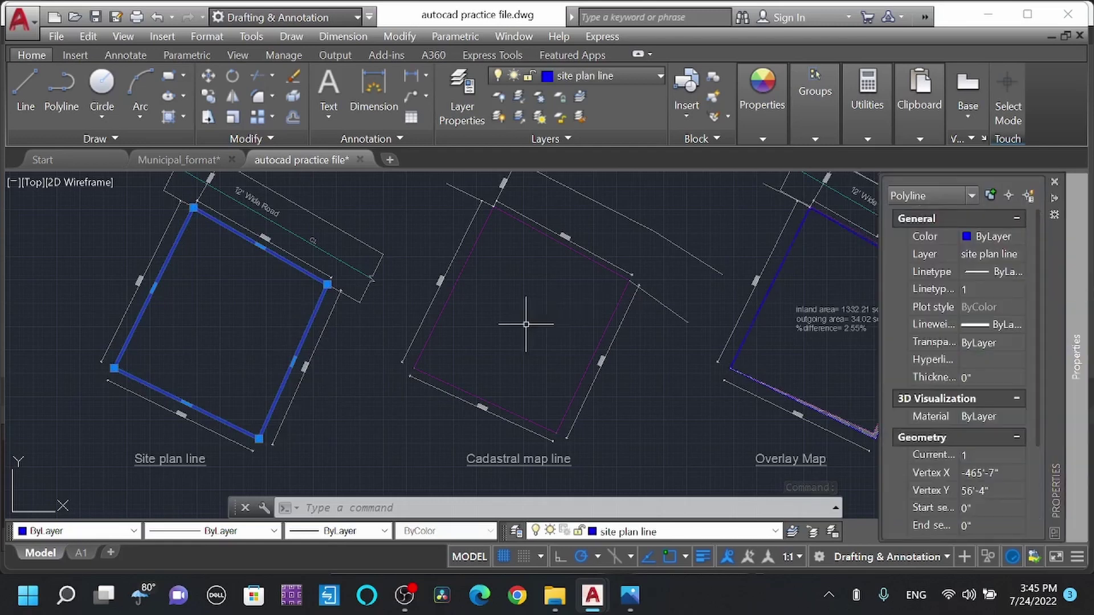
- Examine the site plan, cadastral map and overlay map drawings side by side, including their boundary dimensions
scroll(360, 262, "up", 3)
scroll(356, 274, "down", 4)
scroll(358, 339, "down", 1)
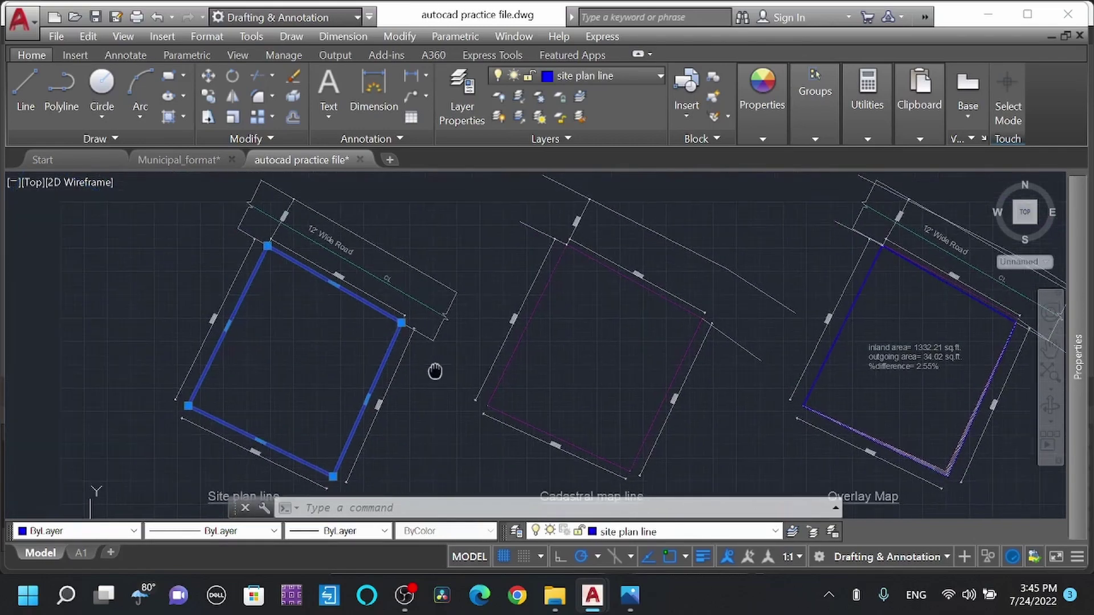
scroll(439, 361, "down", 3)
scroll(478, 360, "up", 2)
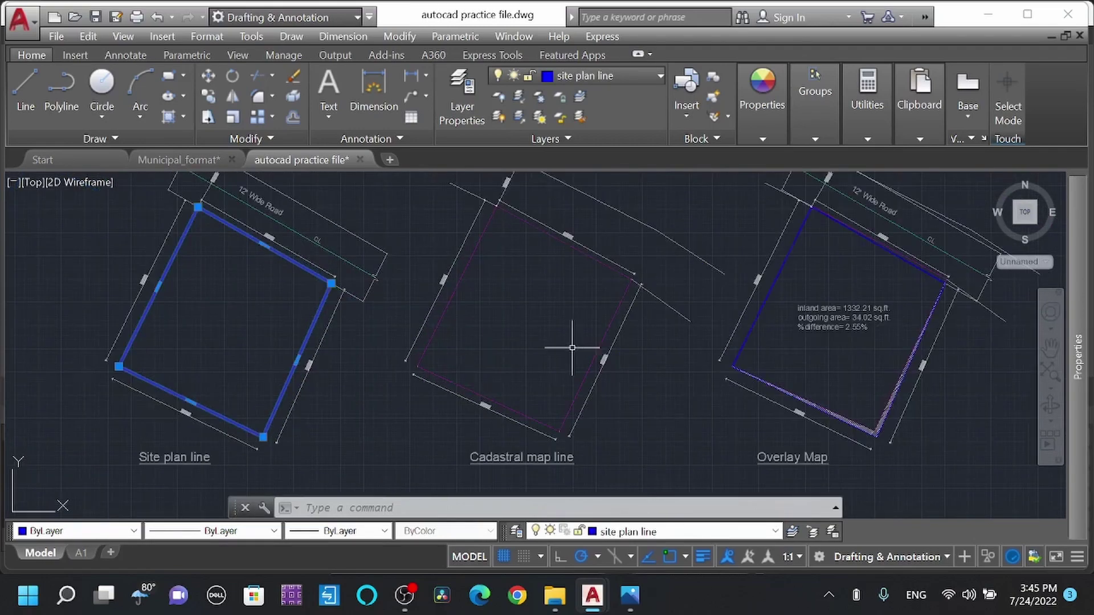
scroll(474, 350, "down", 1)
middle_click_drag(546, 333, 482, 356)
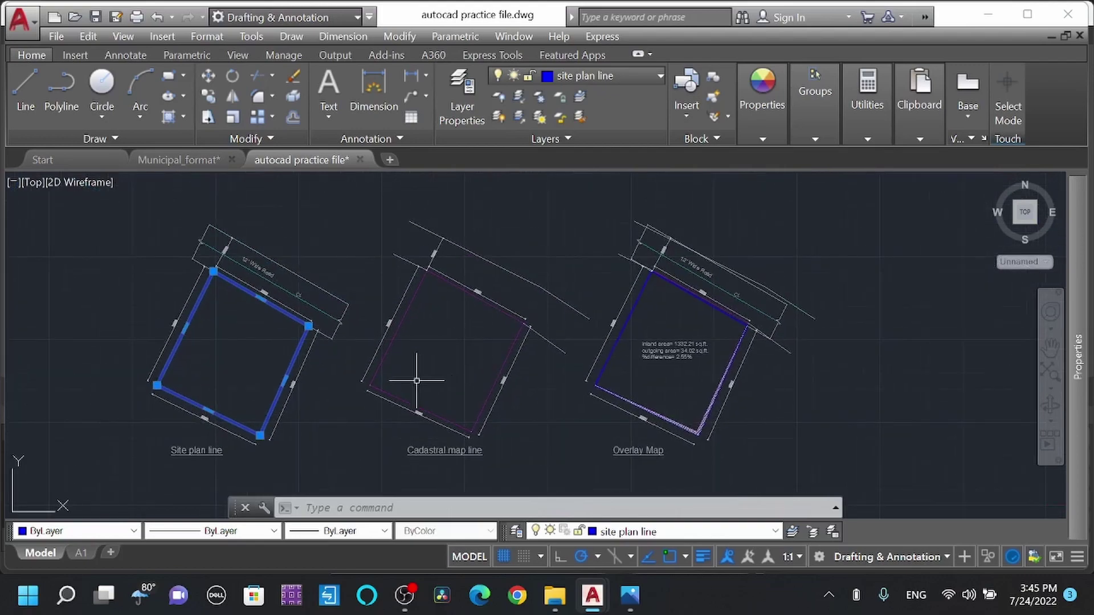
scroll(447, 310, "up", 3)
scroll(433, 343, "down", 3)
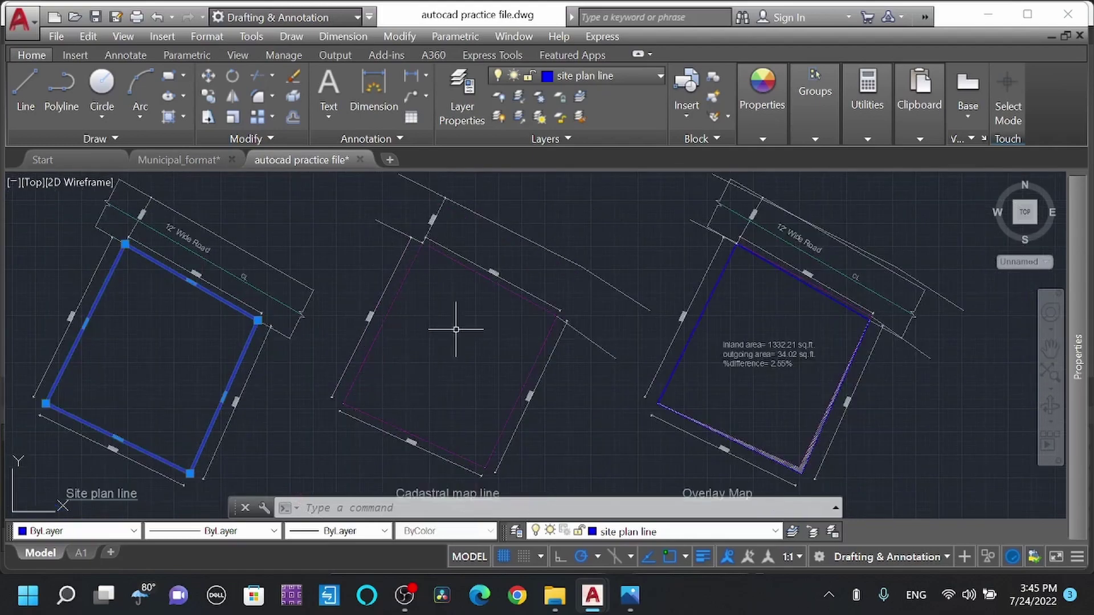
scroll(447, 328, "down", 2)
scroll(309, 291, "up", 3)
mouse_move(320, 342)
middle_mouse_down()
mouse_move(298, 347)
mouse_move(302, 308)
middle_mouse_up()
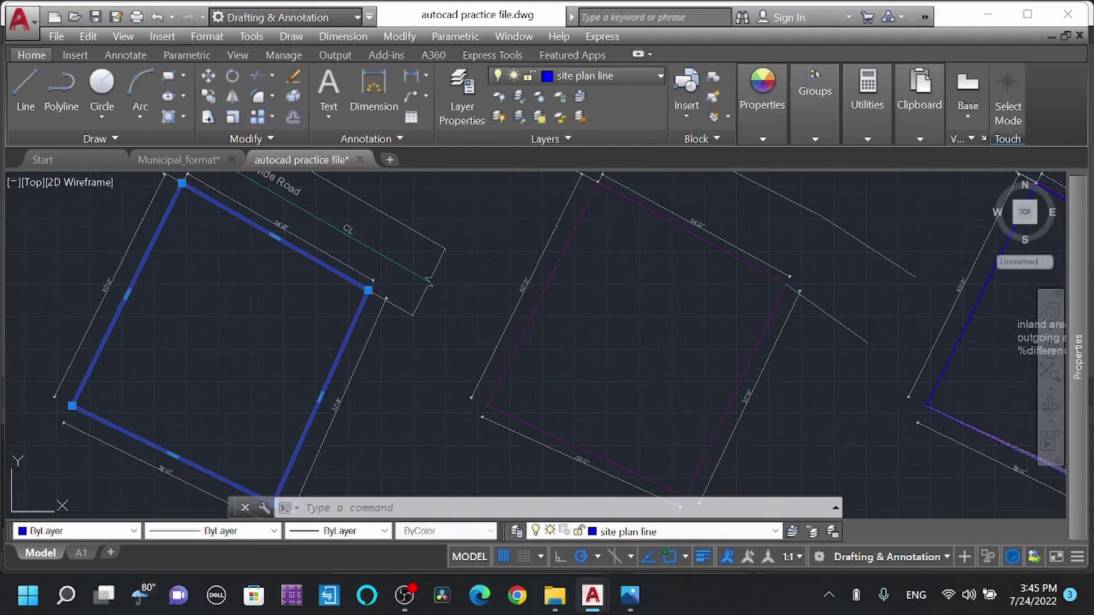
middle_click_drag(203, 486, 136, 425)
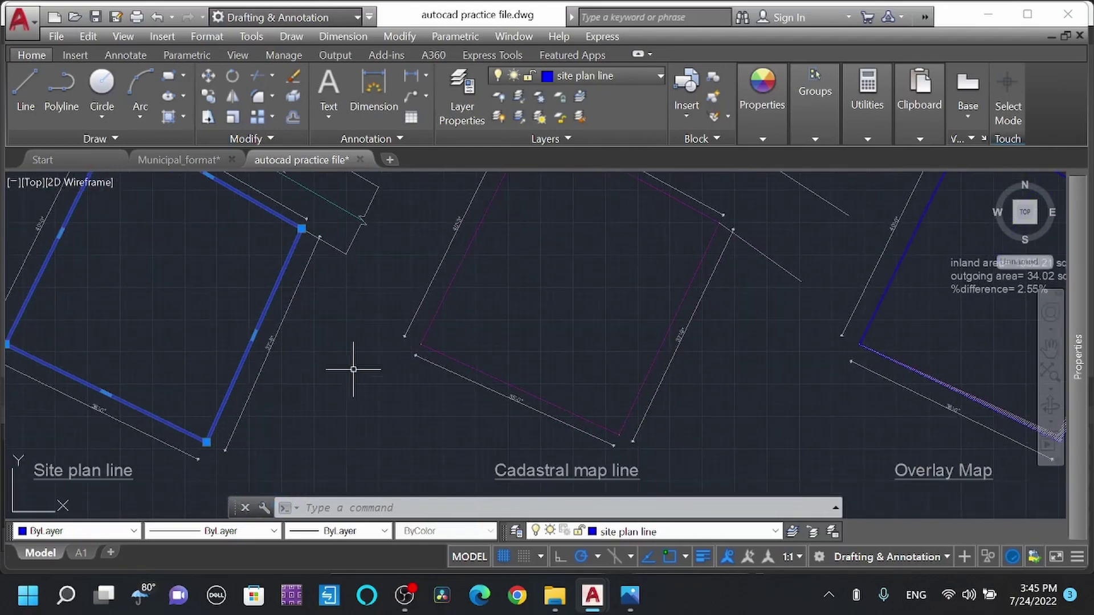
scroll(353, 369, "down", 1)
scroll(252, 203, "up", 1)
scroll(293, 267, "down", 1)
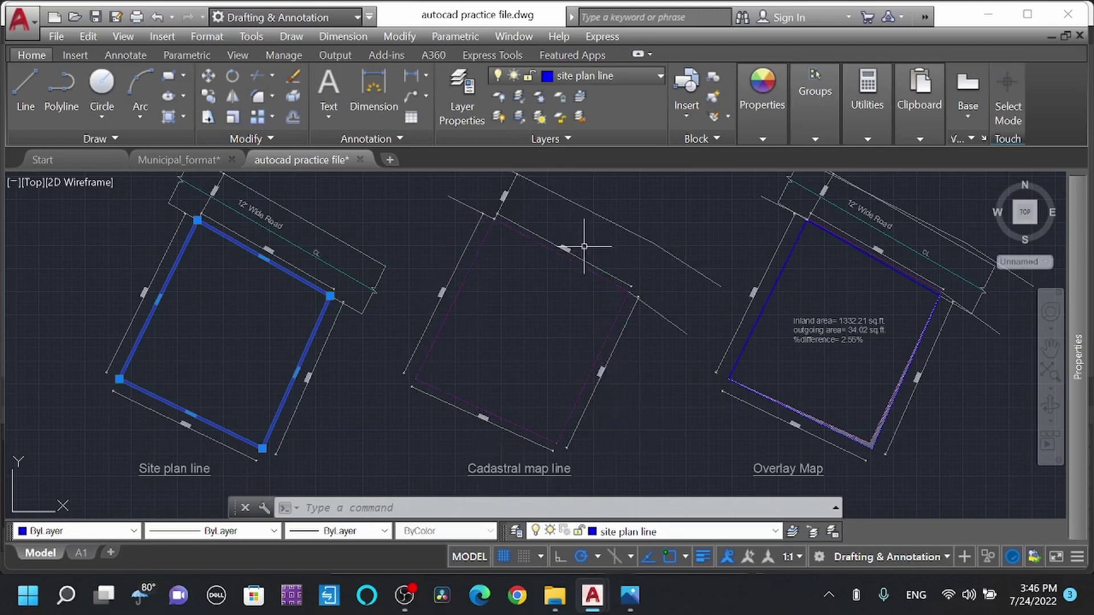
- Compare the road width and plot frontage dimensions on the site plan with those on the cadastral map
scroll(575, 374, "down", 1)
scroll(335, 242, "up", 4)
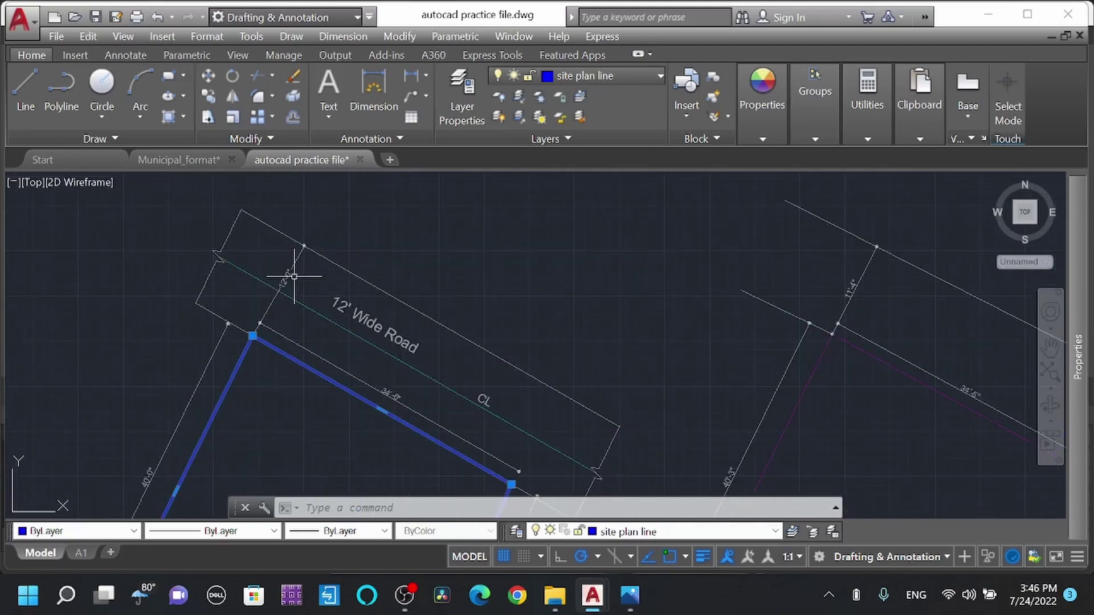
scroll(286, 277, "up", 3)
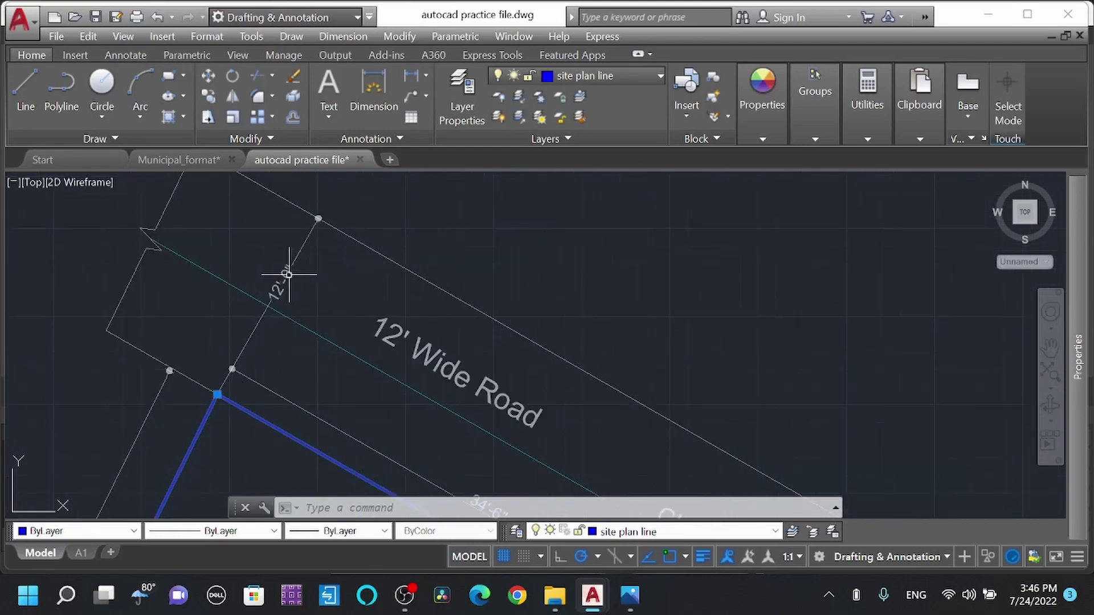
scroll(264, 248, "down", 3)
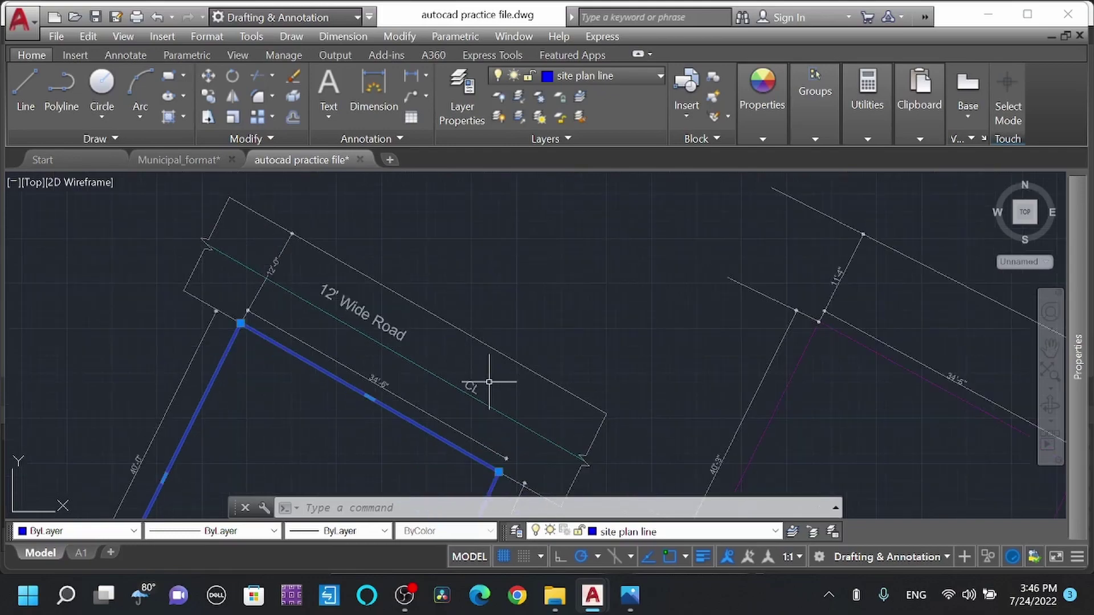
scroll(310, 240, "down", 3)
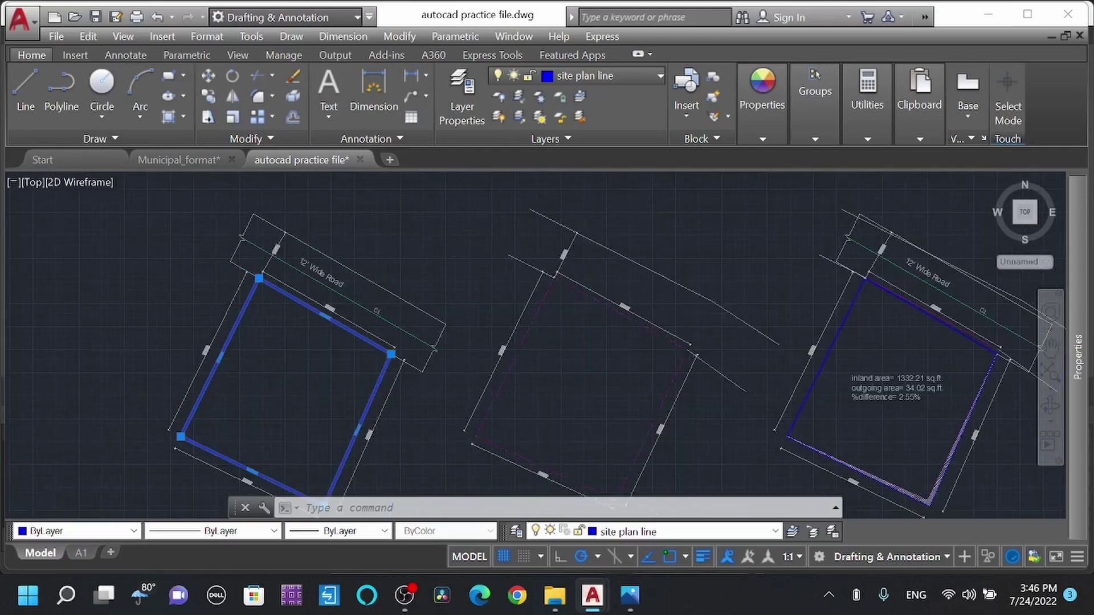
scroll(587, 254, "up", 3)
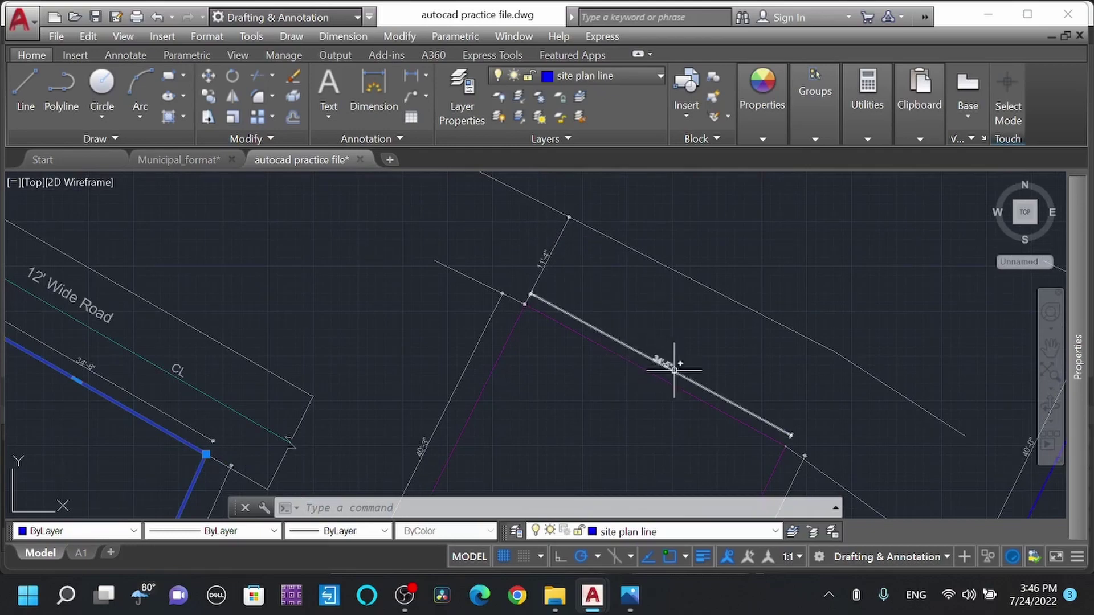
scroll(374, 239, "down", 3)
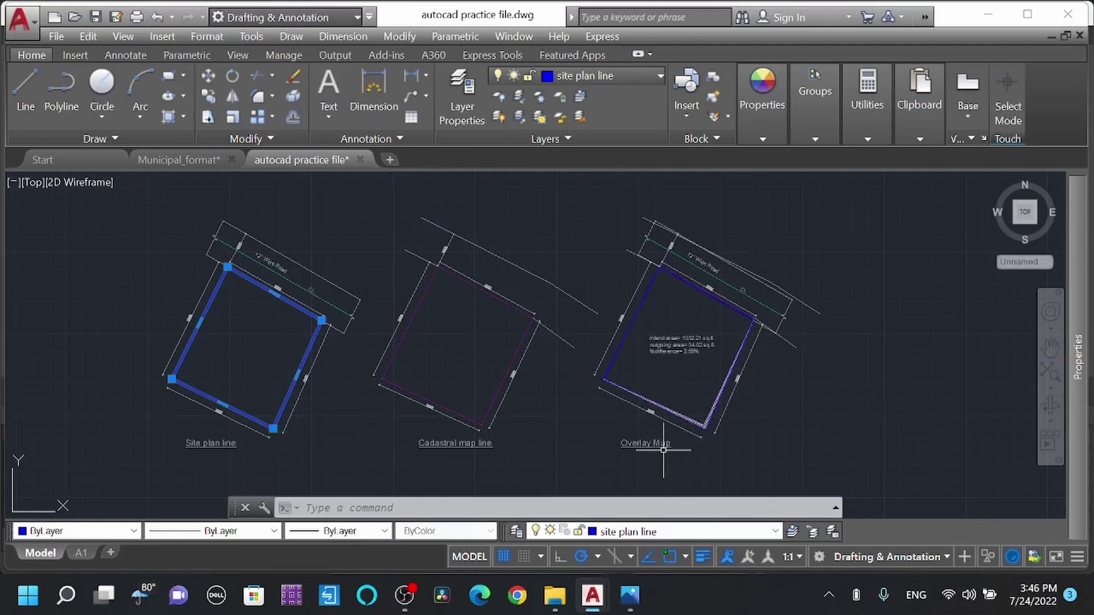
- Inspect the mismatch between the overlaid boundaries and the area note inside the overlay map
scroll(712, 424, "up", 8)
scroll(659, 440, "down", 6)
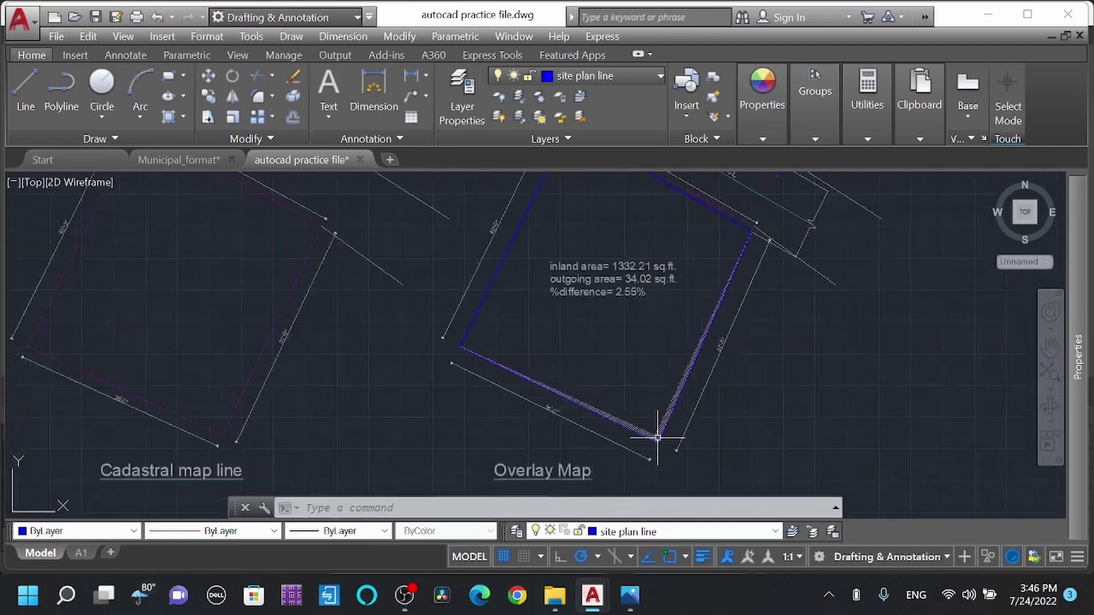
scroll(605, 332, "up", 3)
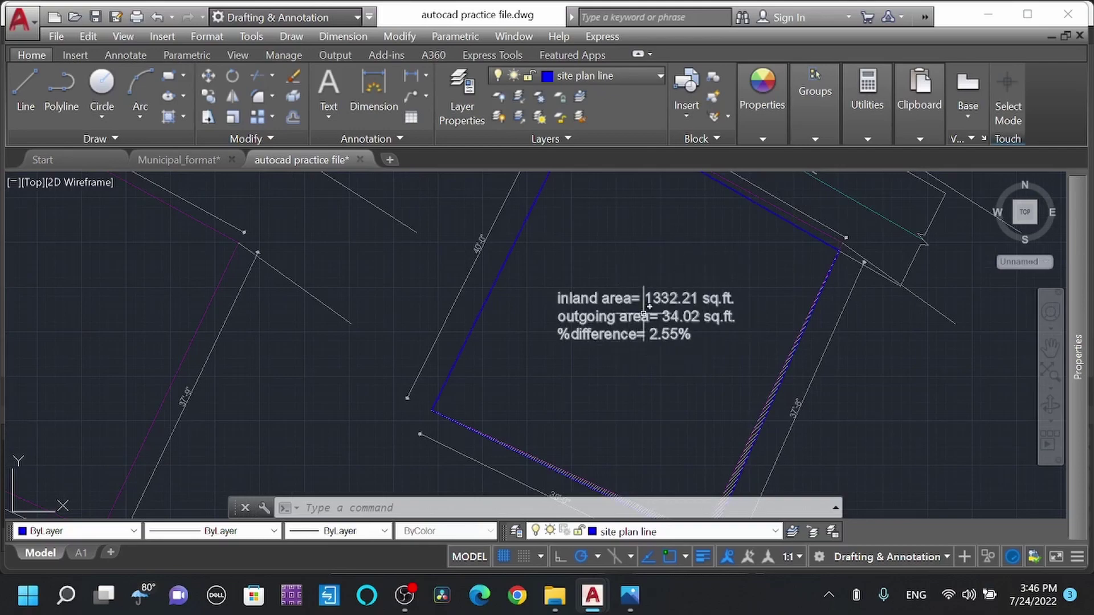
scroll(630, 375, "down", 5)
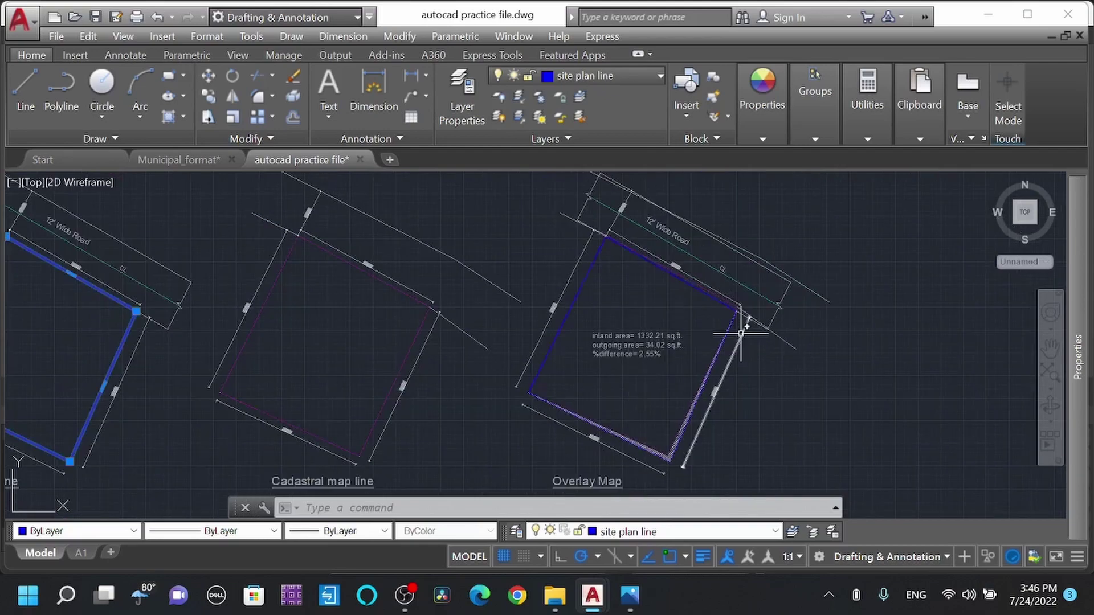
- Open the A1 layout and examine the linetypes of the road centre line, cadastral boundary and road edges
left_click(84, 556)
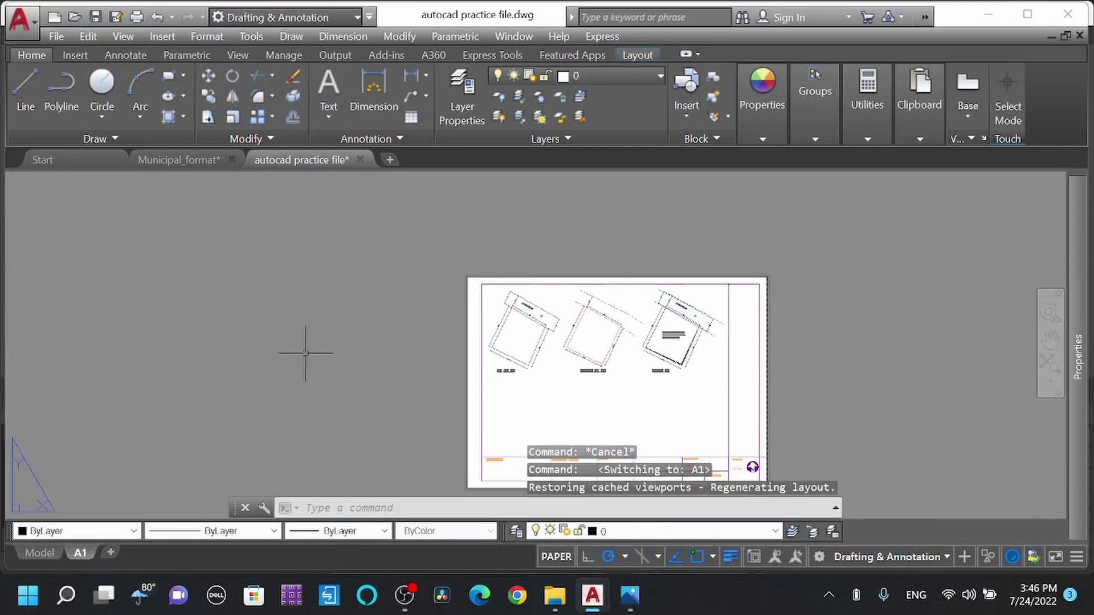
scroll(566, 305, "up", 2)
scroll(566, 306, "down", 2)
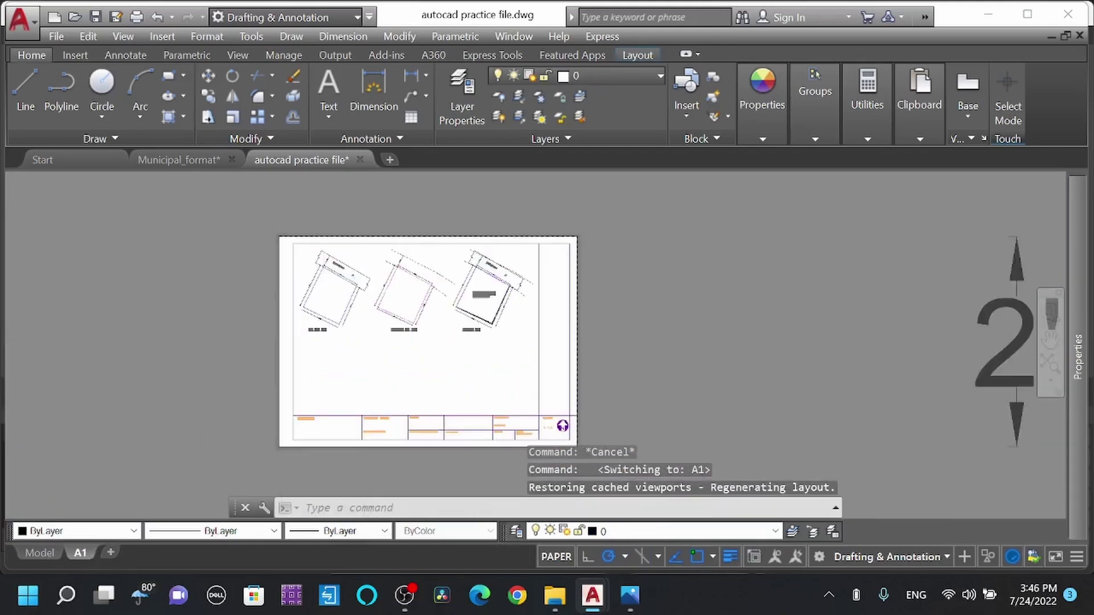
scroll(360, 306, "up", 6)
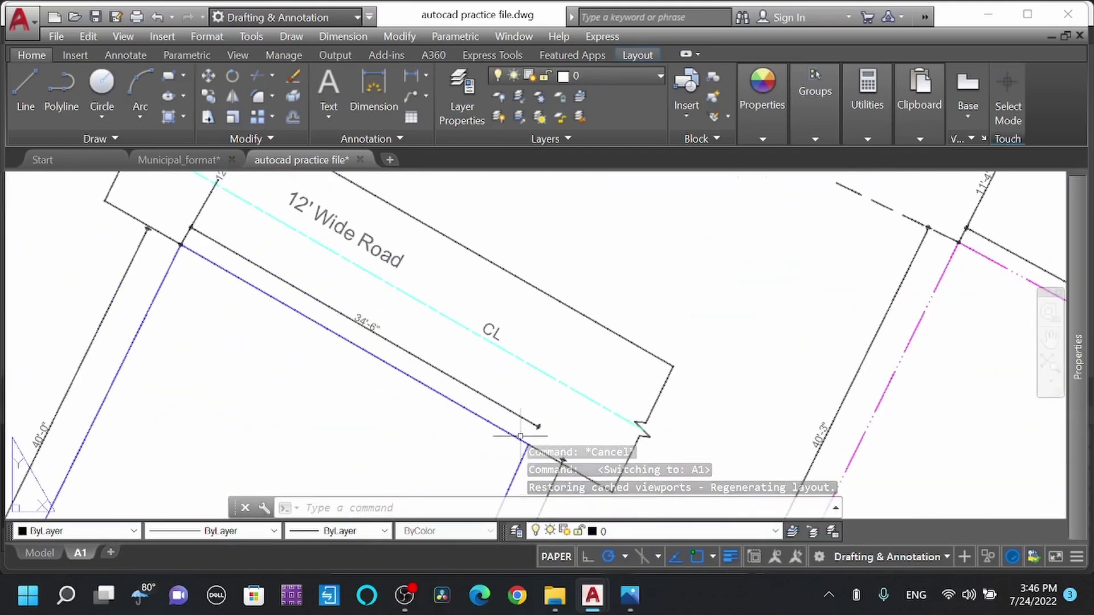
scroll(350, 355, "down", 1)
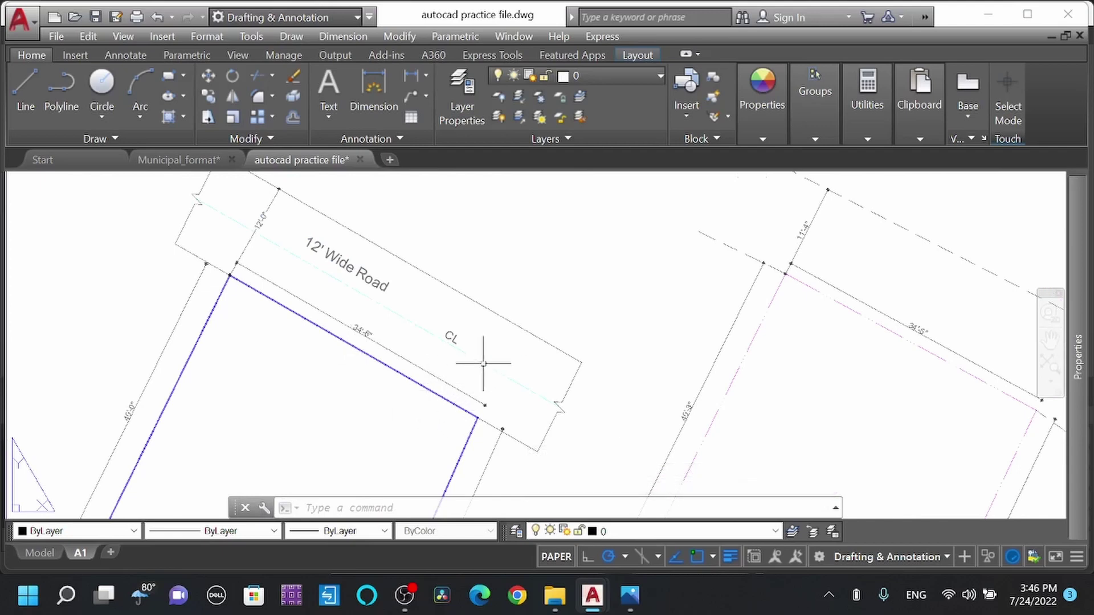
scroll(488, 361, "up", 2)
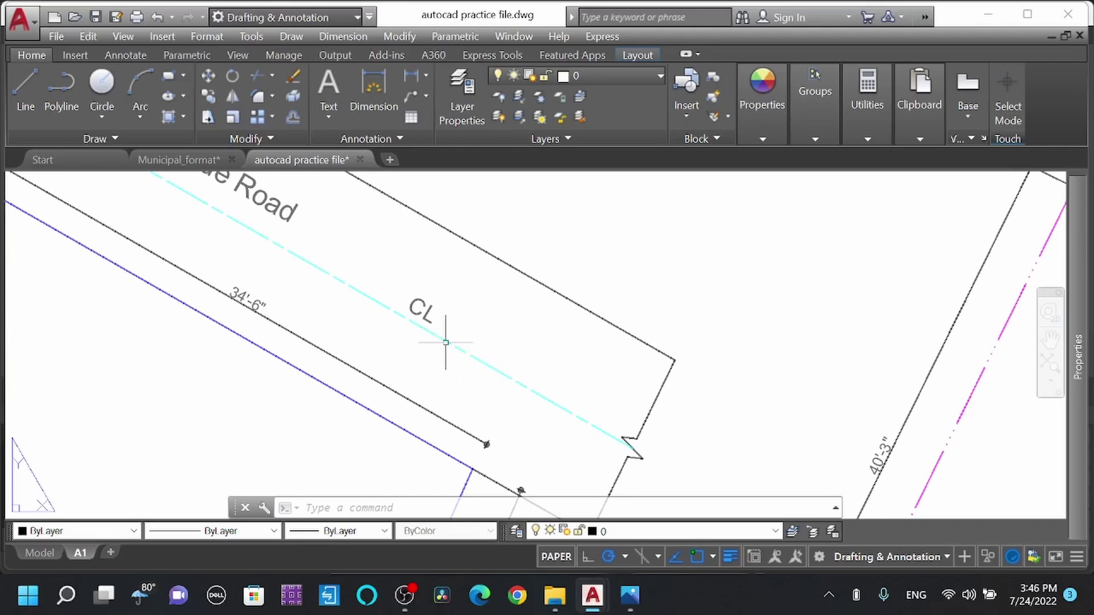
scroll(342, 379, "down", 3)
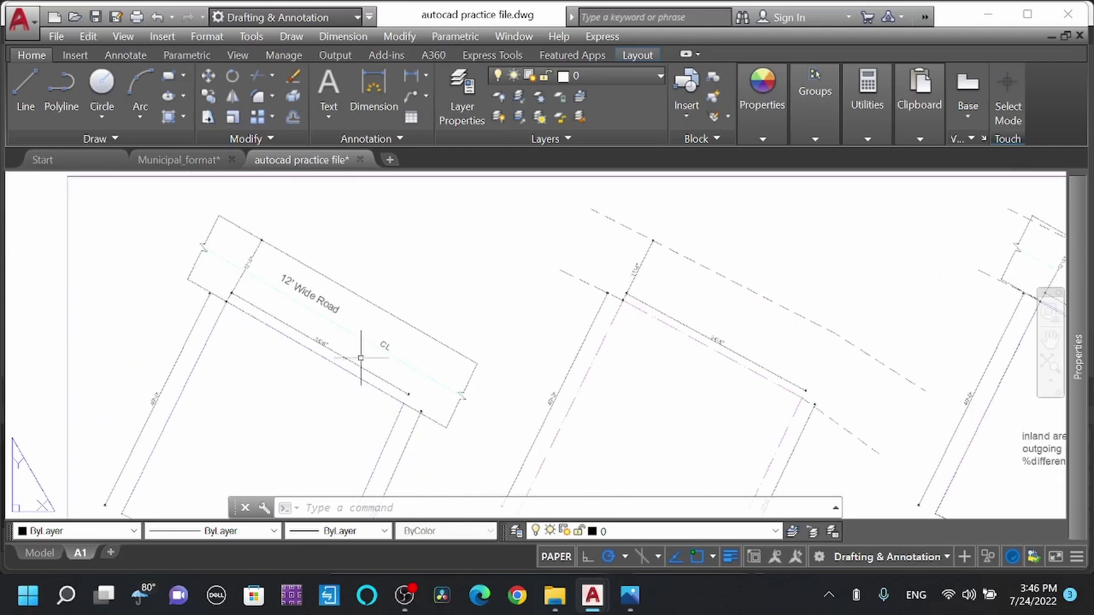
scroll(361, 378, "up", 1)
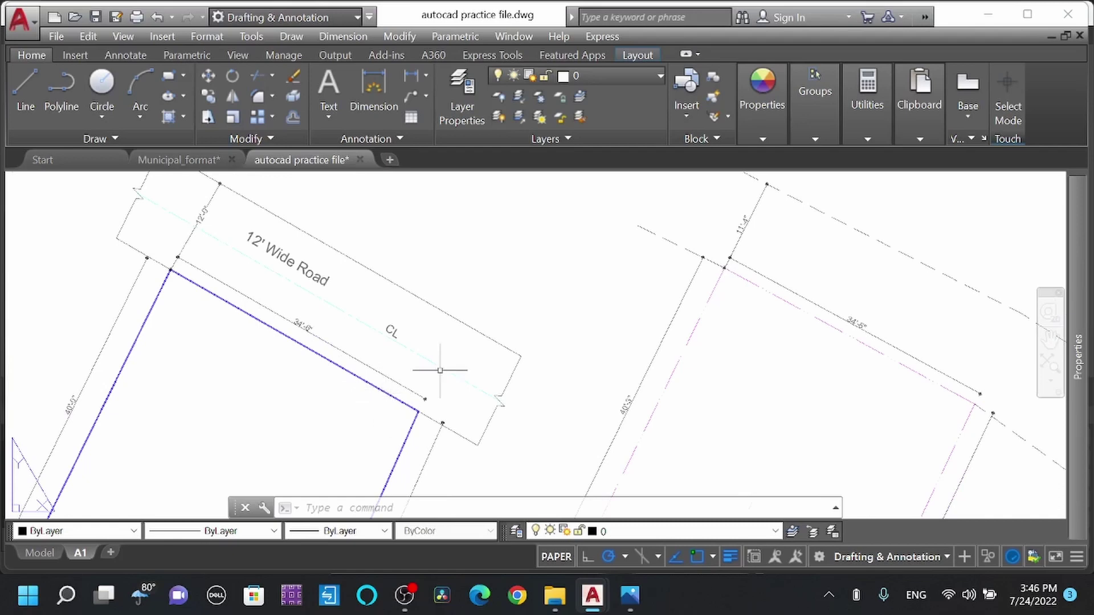
scroll(399, 251, "down", 2)
scroll(715, 288, "up", 4)
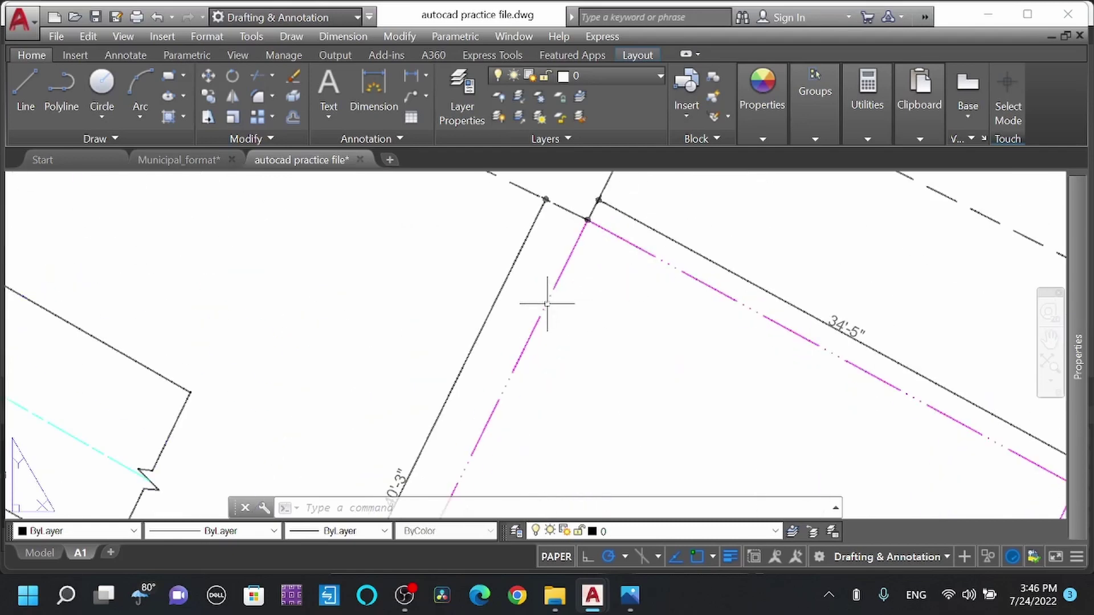
scroll(398, 319, "down", 3)
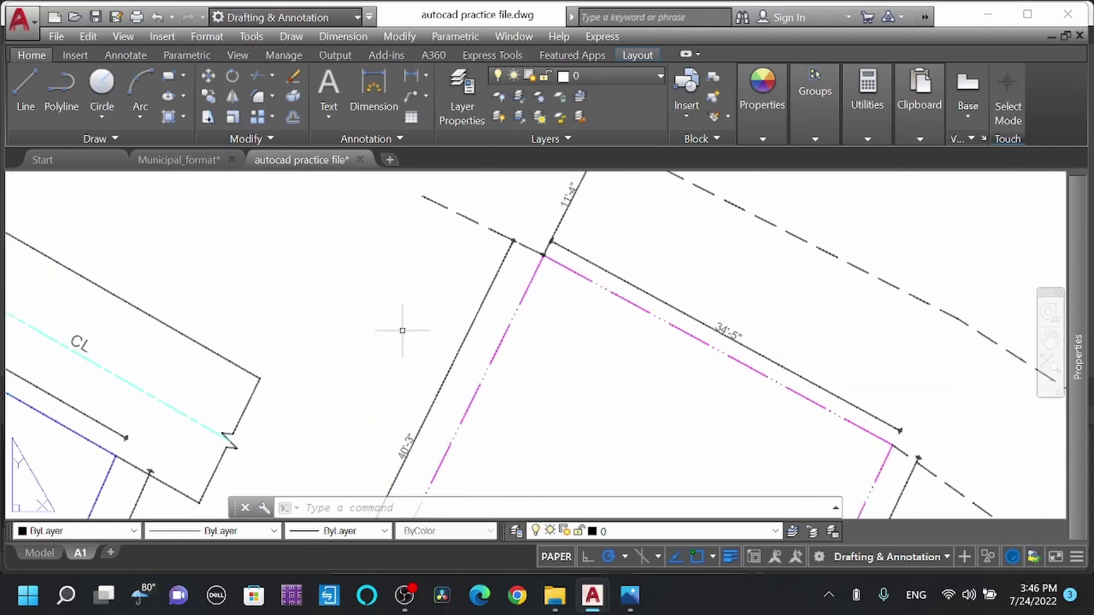
scroll(560, 349, "up", 2)
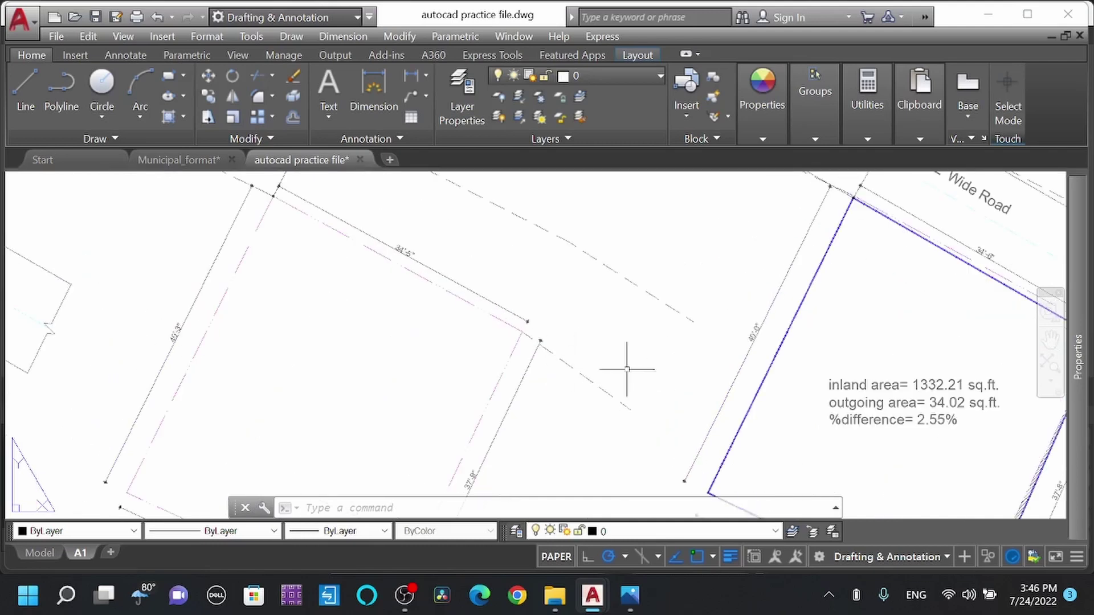
scroll(495, 317, "down", 3)
scroll(441, 317, "down", 1)
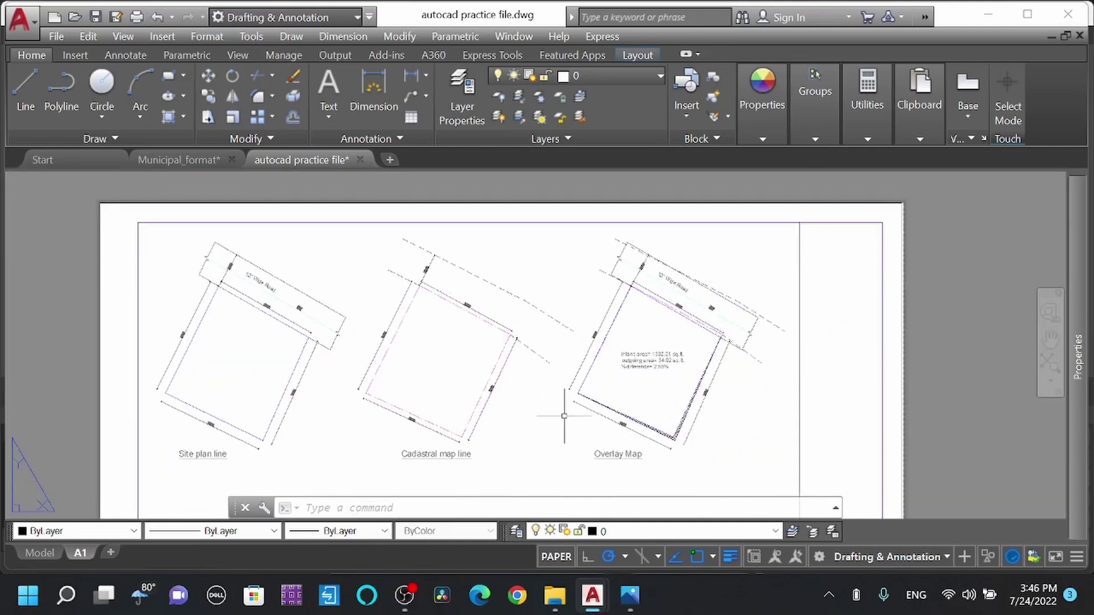
- Review the full A1 sheet and read the title block fields, sheet number and north symbol
scroll(576, 349, "down", 3)
middle_click_drag(552, 429, 566, 386)
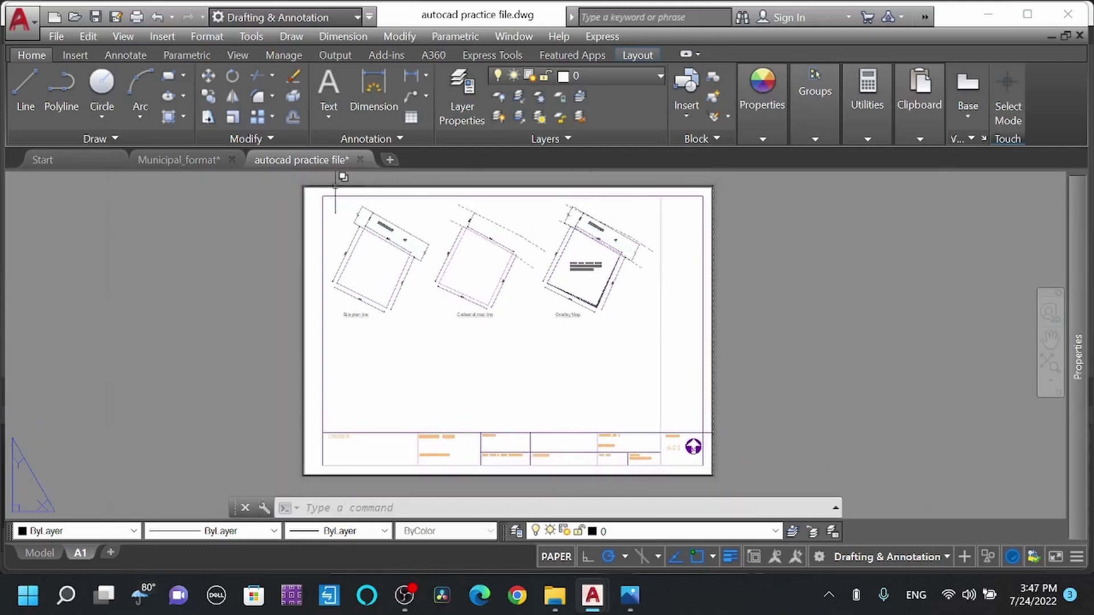
scroll(597, 465, "up", 4)
scroll(647, 367, "down", 3)
scroll(562, 371, "up", 4)
scroll(285, 421, "down", 2)
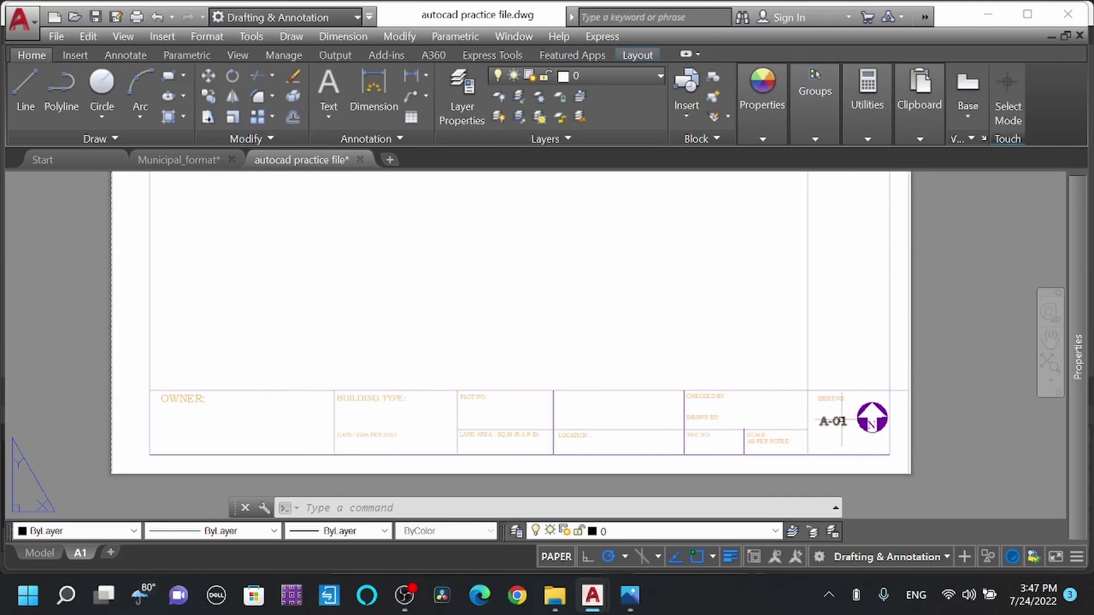
scroll(556, 420, "down", 2)
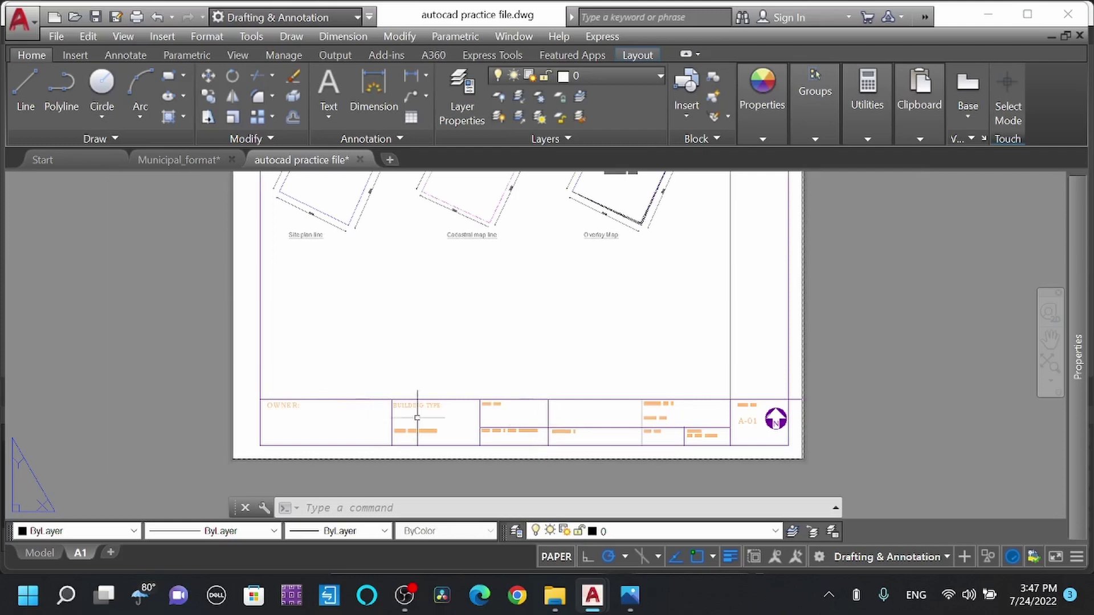
- Locate the separate title block outside the A1 sheet and read its fields from client name to KMC registration number
scroll(422, 420, "up", 2)
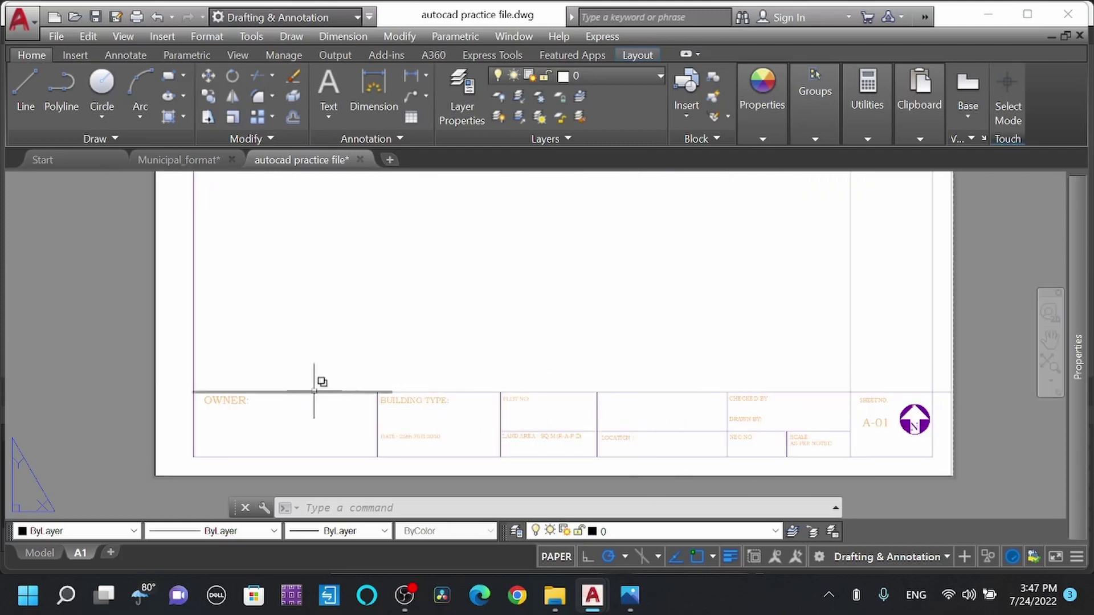
scroll(445, 398, "down", 2)
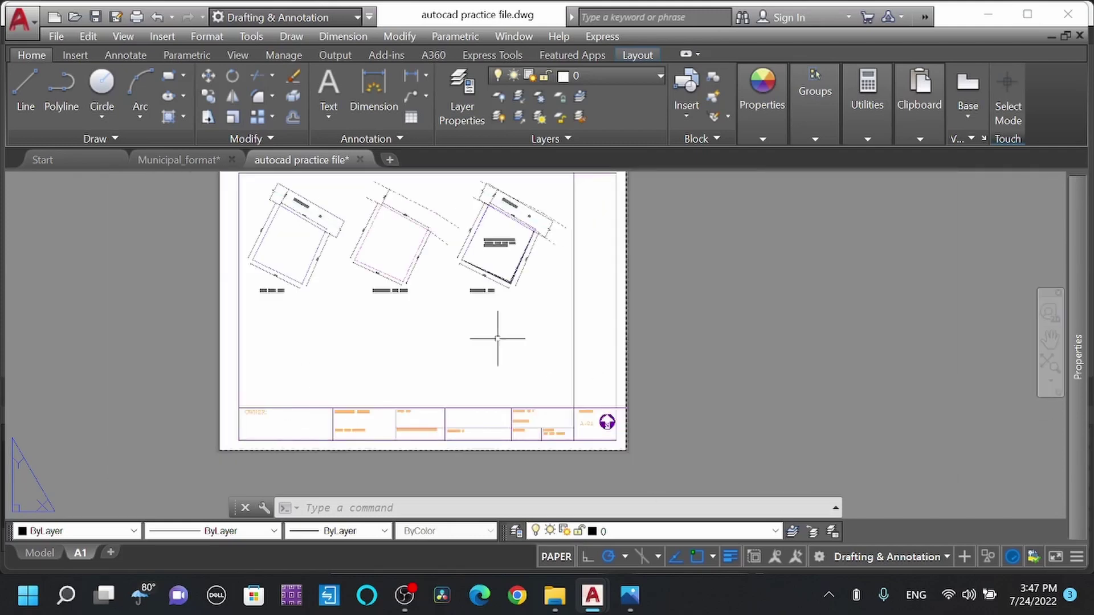
scroll(485, 341, "down", 3)
scroll(444, 342, "down", 6)
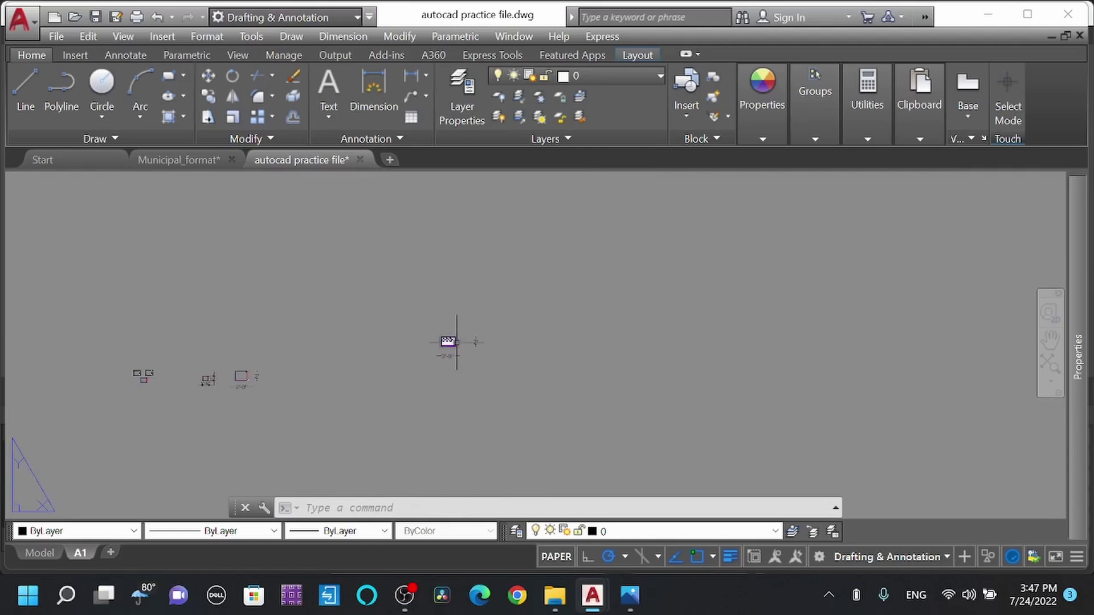
scroll(267, 382, "up", 10)
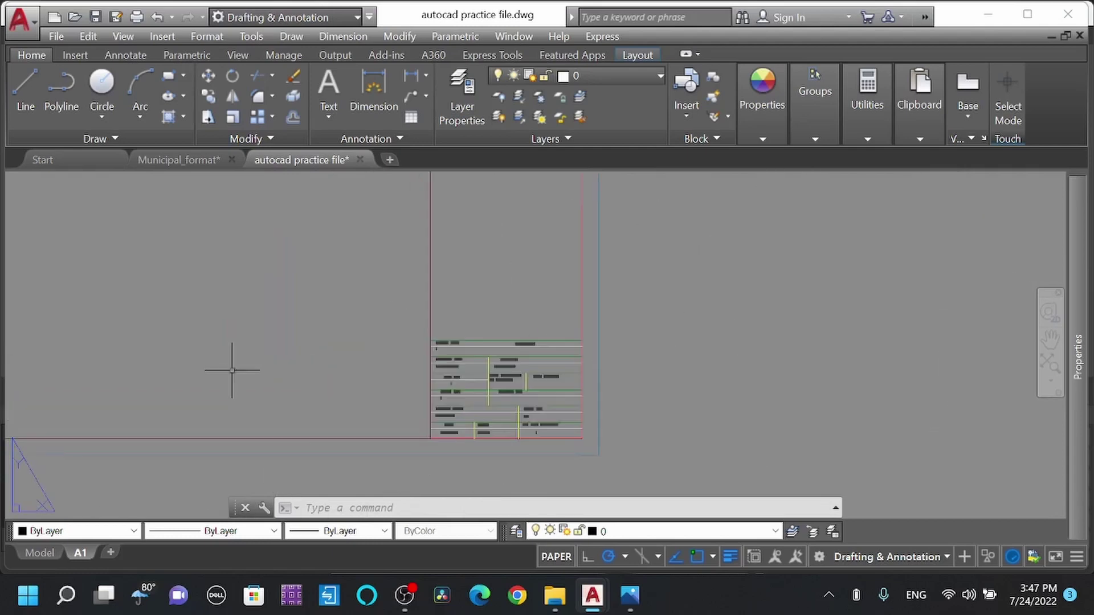
scroll(520, 428, "up", 3)
middle_click_drag(612, 400, 603, 414)
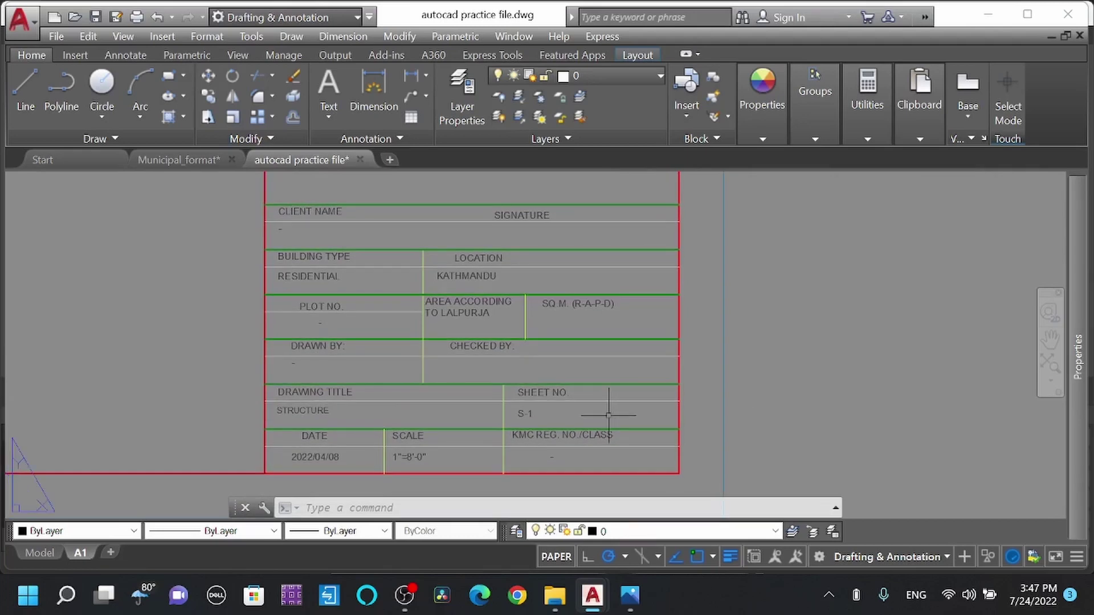
- Switch to Photos and examine the sheet size notes and required title block table in ghar ko naksa form_12.jpg
mouse_move(632, 603)
left_click(570, 533)
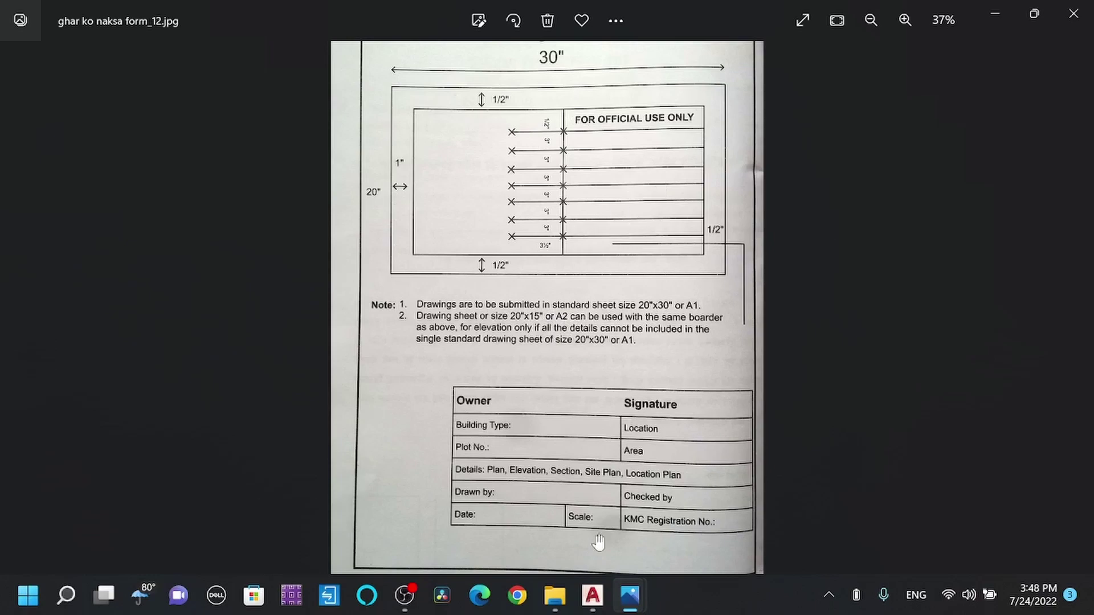
scroll(598, 543, "up", 3)
scroll(764, 543, "down", 1)
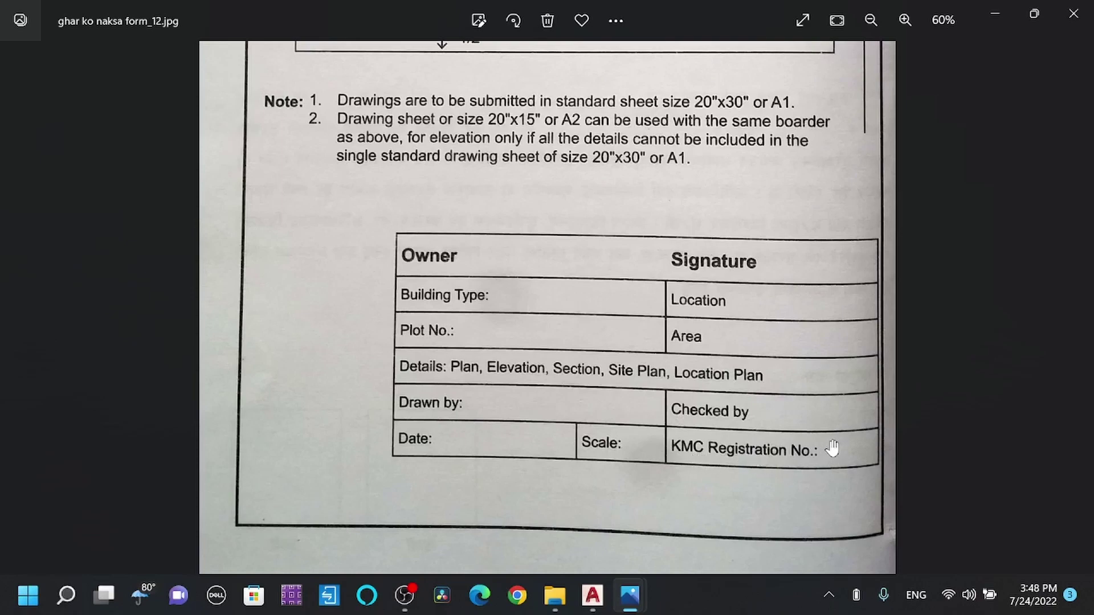
scroll(610, 453, "up", 1)
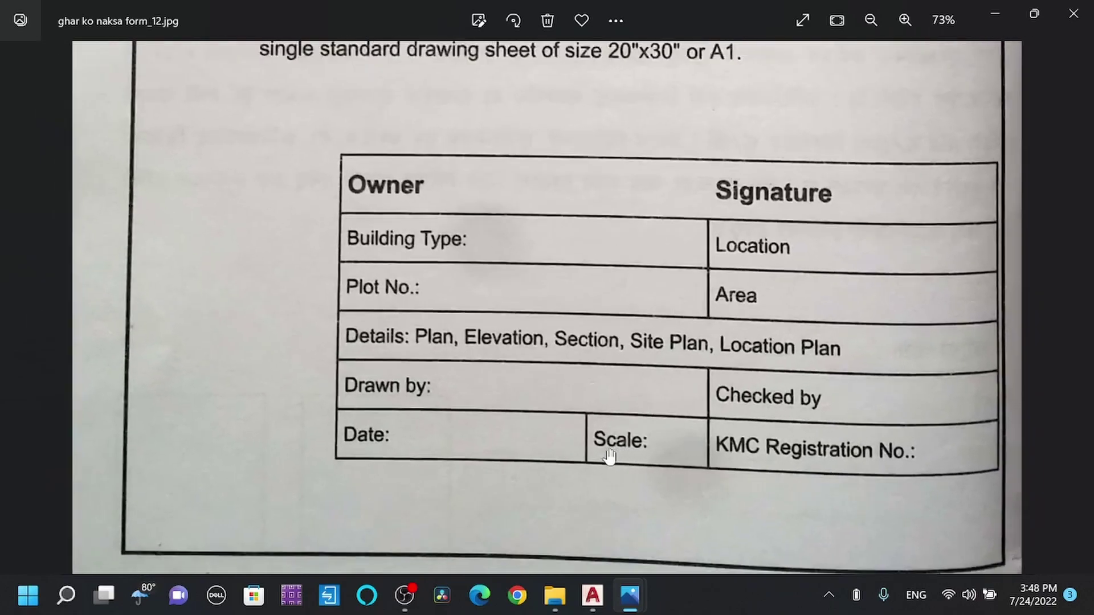
scroll(608, 456, "down", 2)
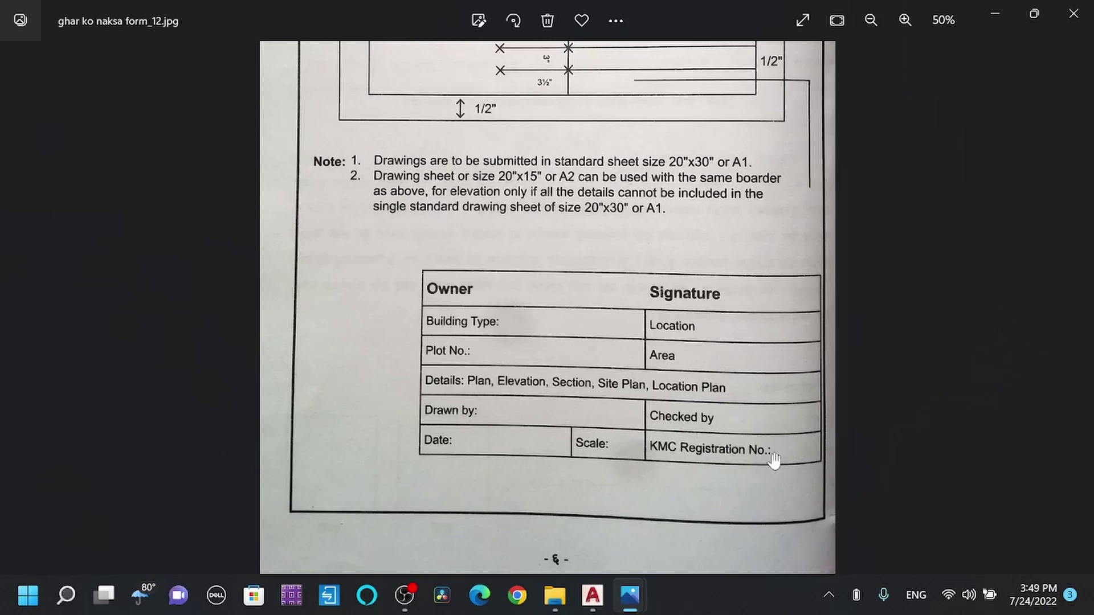
scroll(750, 489, "down", 2)
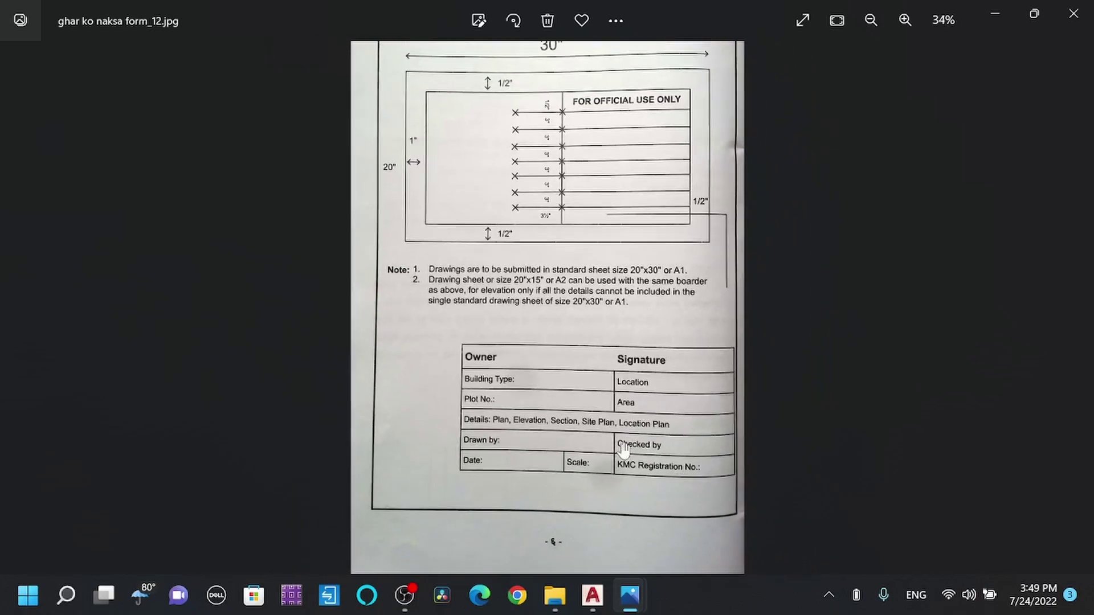
scroll(629, 439, "up", 1)
scroll(720, 484, "up", 1)
scroll(666, 473, "down", 1)
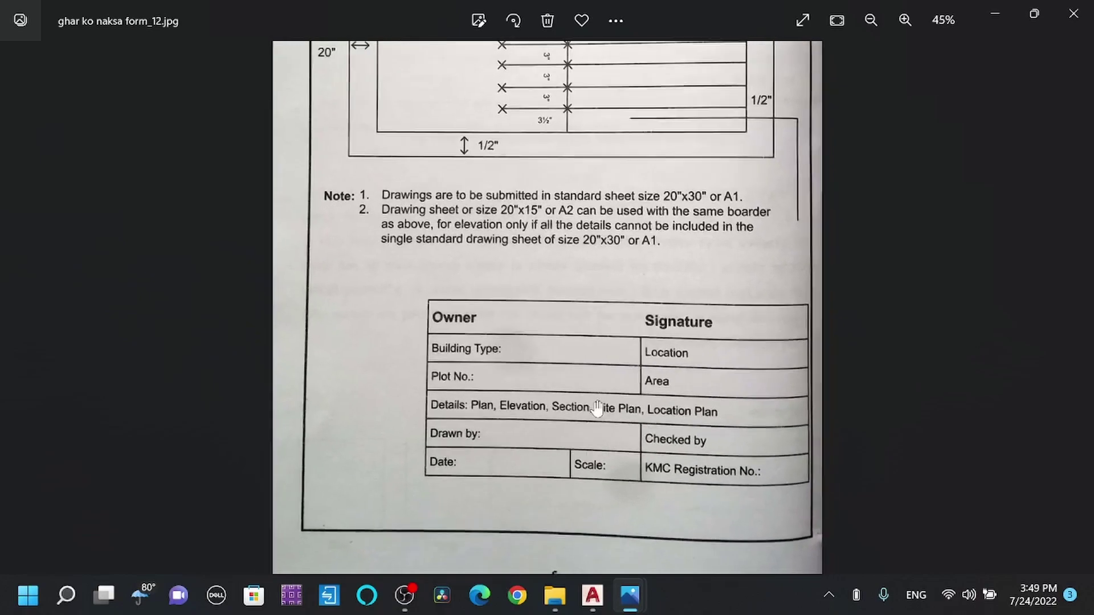
scroll(769, 490, "up", 1)
scroll(741, 482, "down", 1)
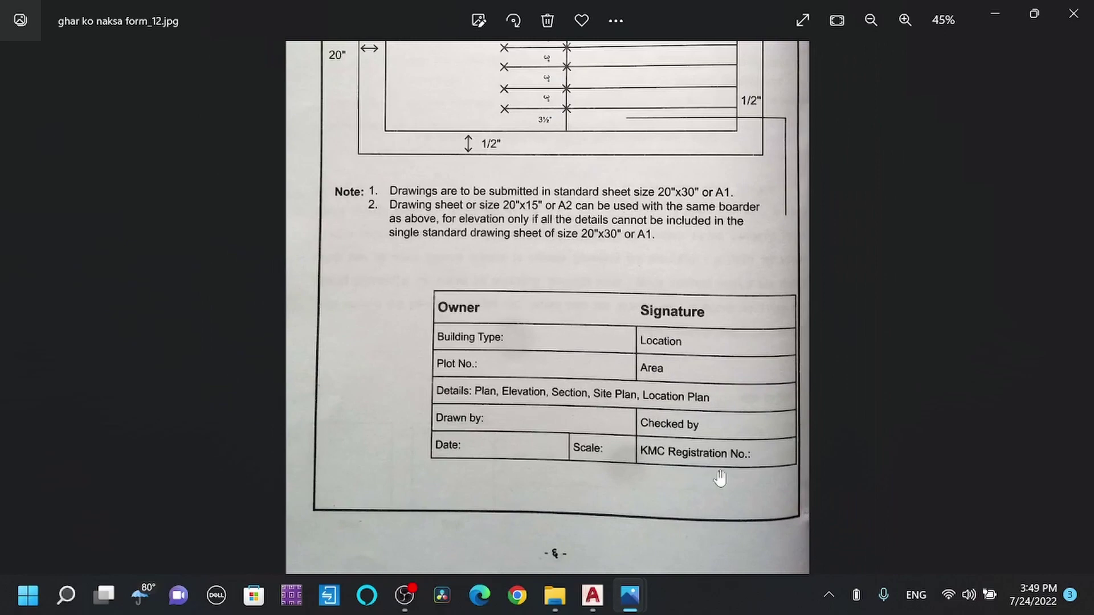
scroll(723, 478, "up", 3)
scroll(752, 470, "down", 2)
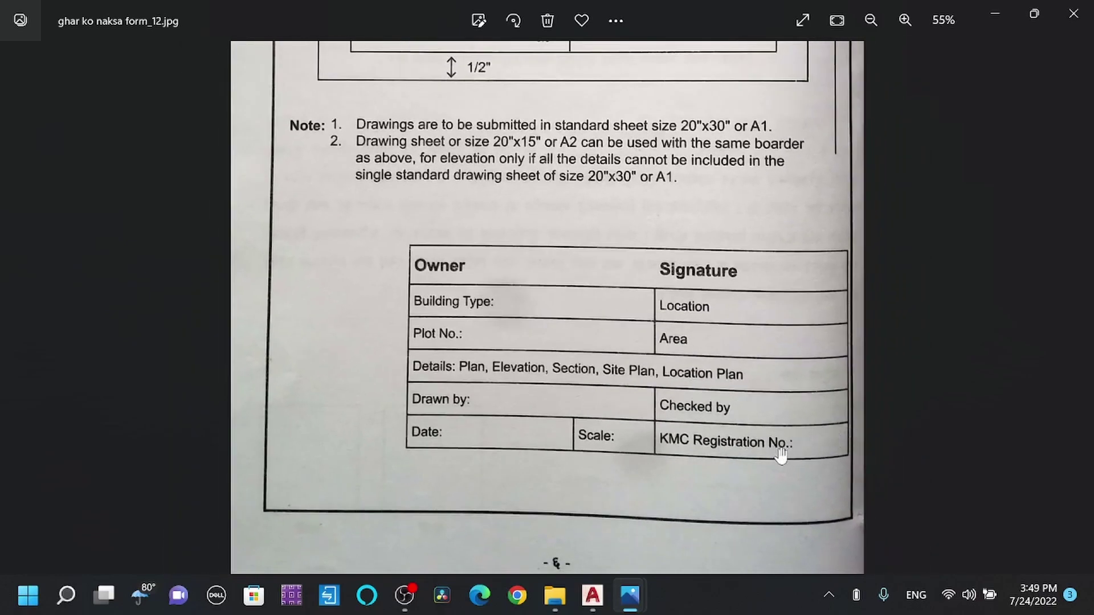
- Switch back to autocad practice file.dwg in AutoCAD and examine the area according to Lalpurja field in the separate title block
mouse_move(596, 598)
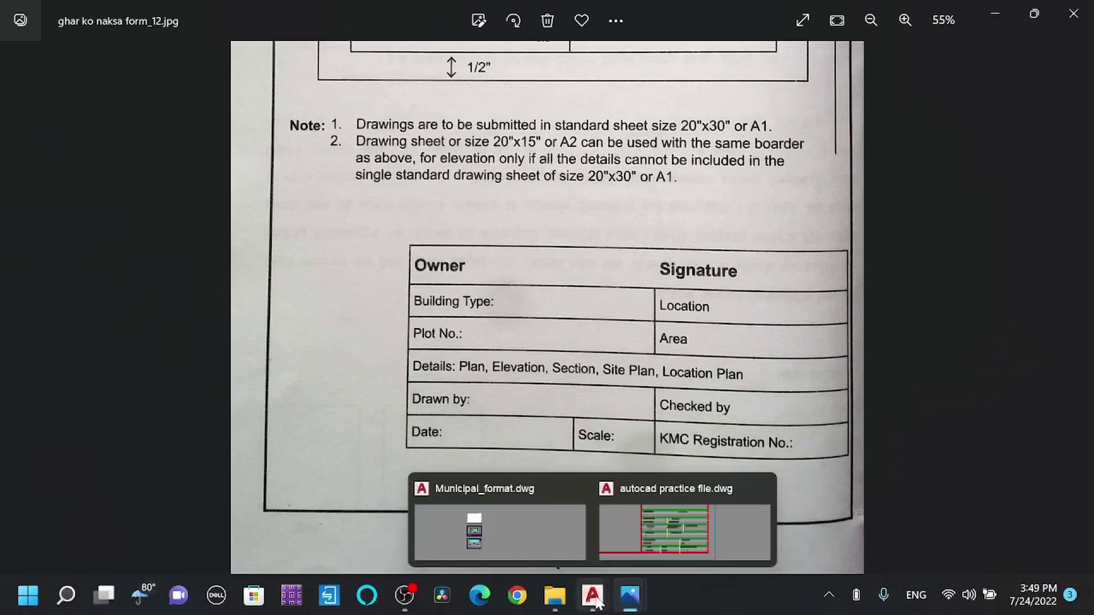
left_click(684, 530)
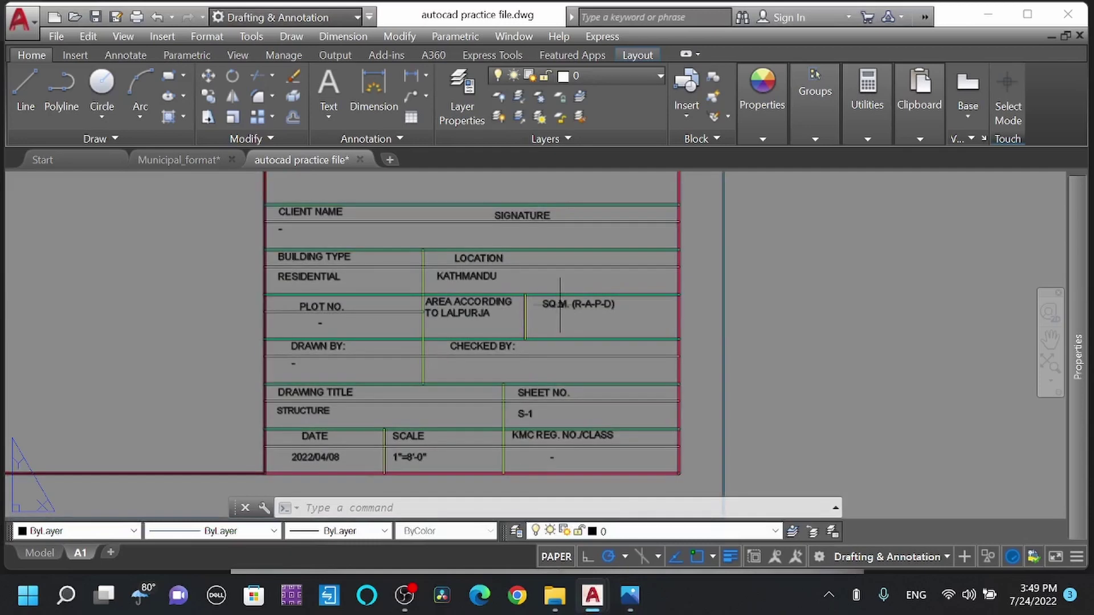
scroll(560, 308, "up", 5)
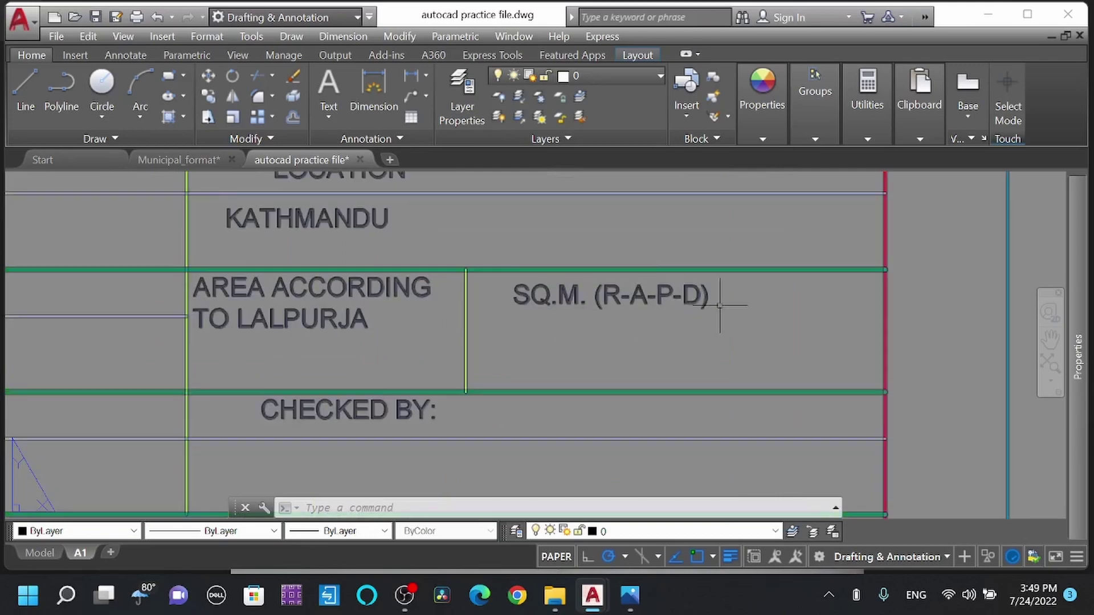
scroll(667, 304, "down", 5)
scroll(671, 362, "up", 2)
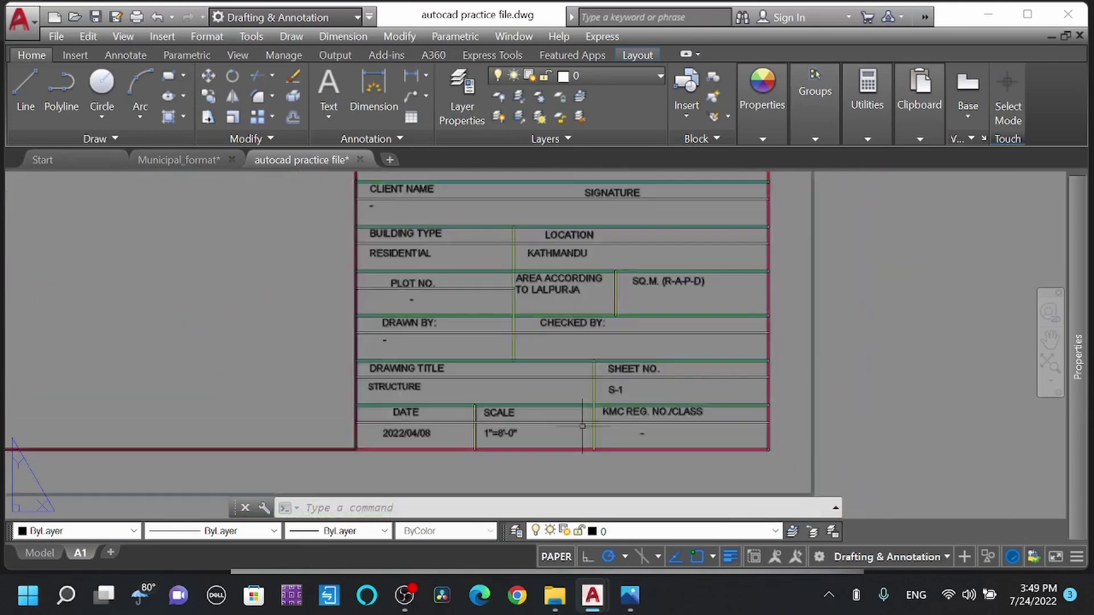
- Return to the A1 sheet and read the owner, building type, date, plot number and land area fields of its title block
scroll(642, 419, "down", 10)
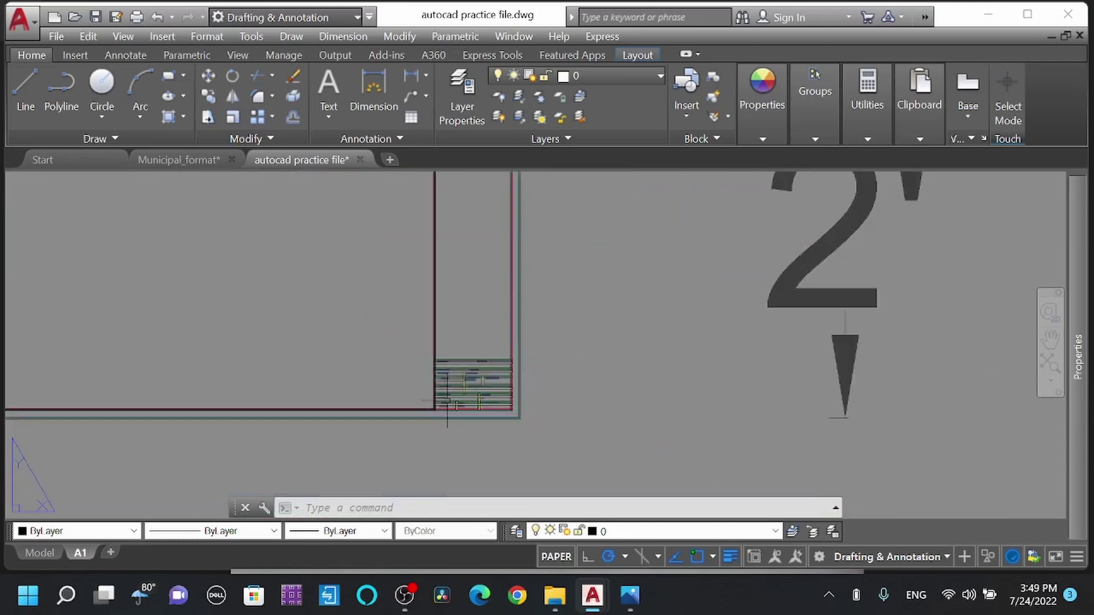
scroll(740, 352, "up", 10)
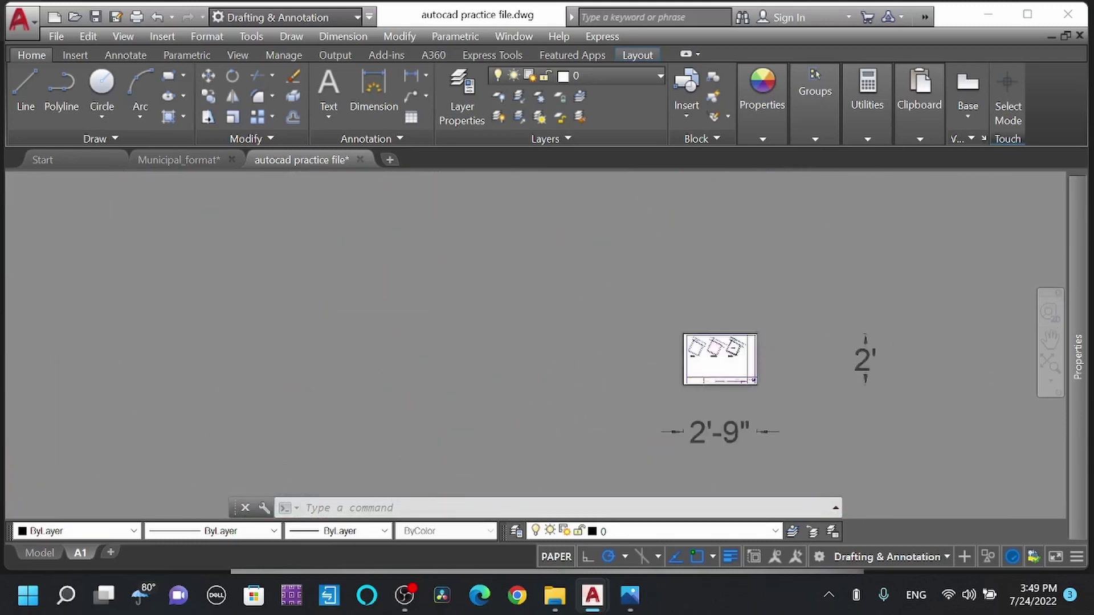
scroll(778, 365, "down", 3)
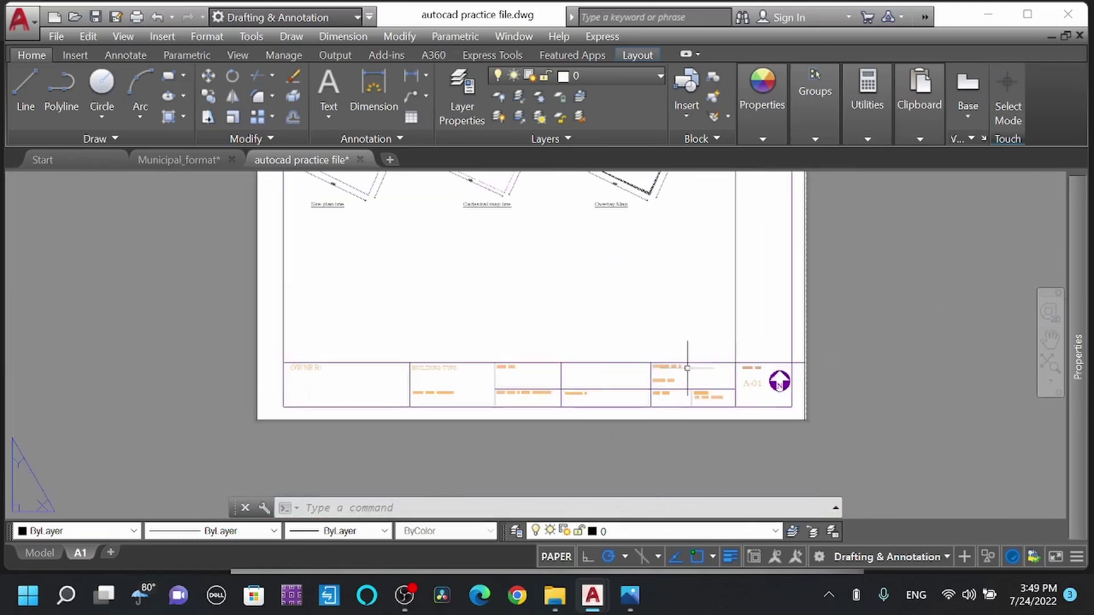
scroll(353, 374, "up", 3)
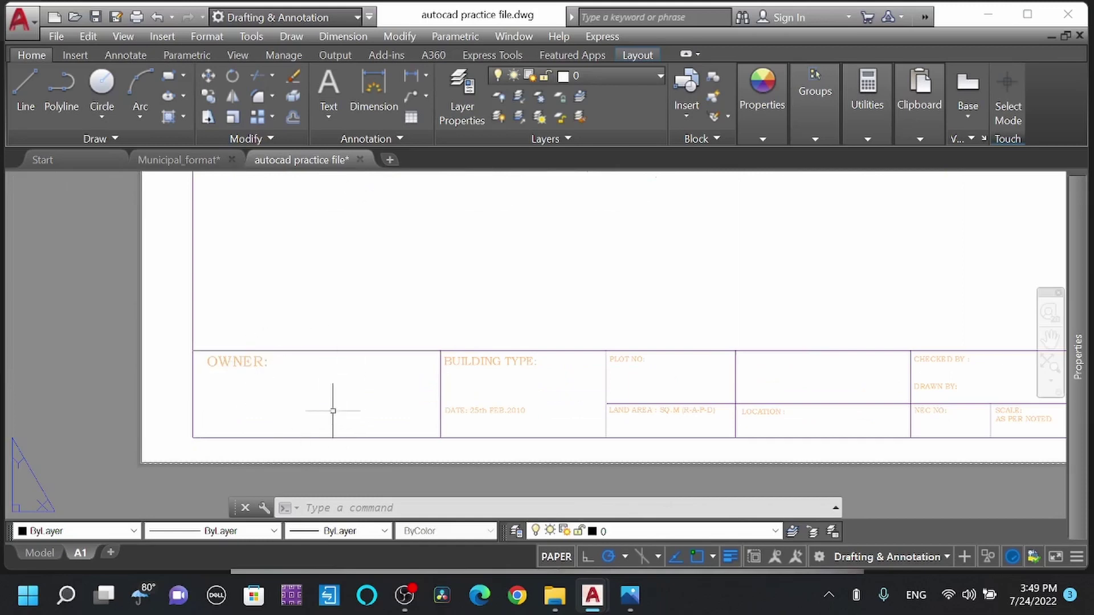
scroll(593, 383, "up", 2)
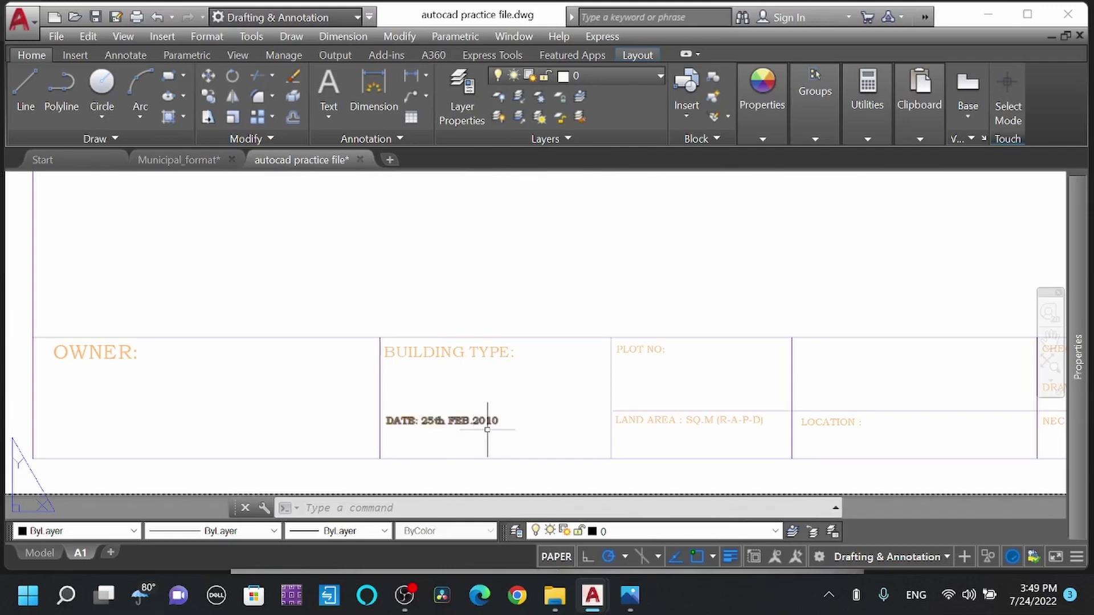
scroll(448, 423, "up", 1)
scroll(448, 422, "up", 1)
scroll(448, 422, "down", 3)
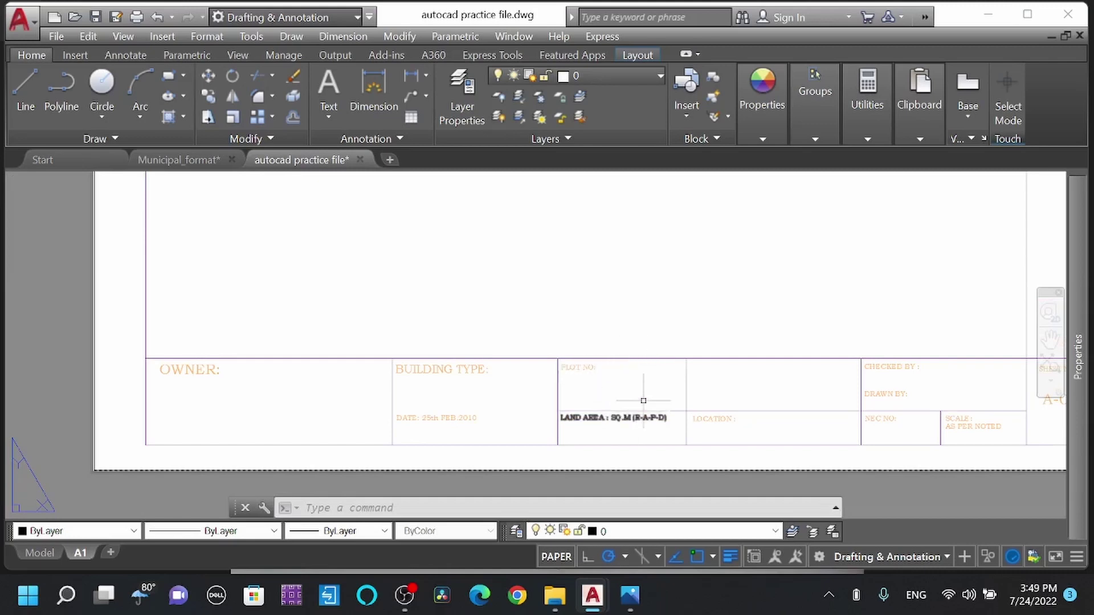
scroll(653, 433, "up", 1)
scroll(652, 434, "up", 1)
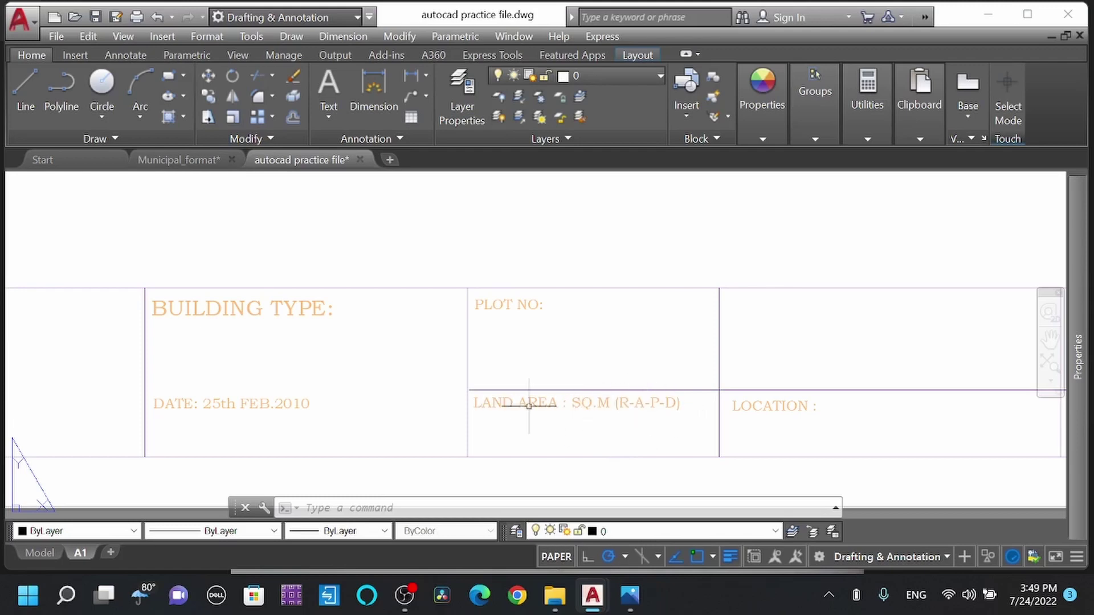
- Read the location, checked by, drawn by, NEC number, scale and sheet number fields of the A1 title block
scroll(447, 381, "down", 2)
scroll(718, 407, "up", 2)
middle_click_drag(629, 402, 405, 383)
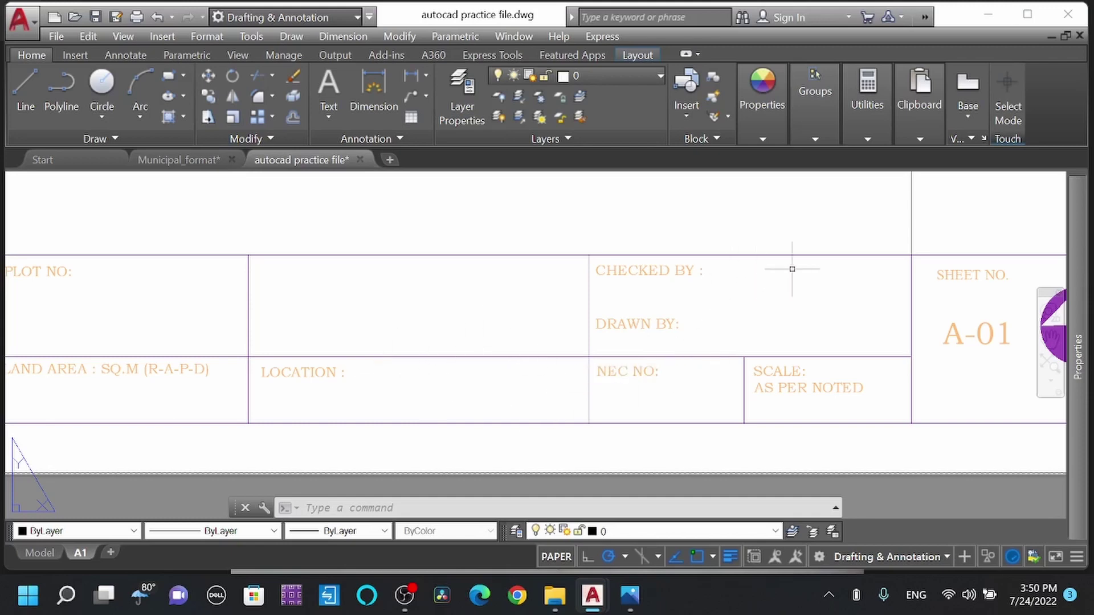
middle_click_drag(689, 386, 458, 395)
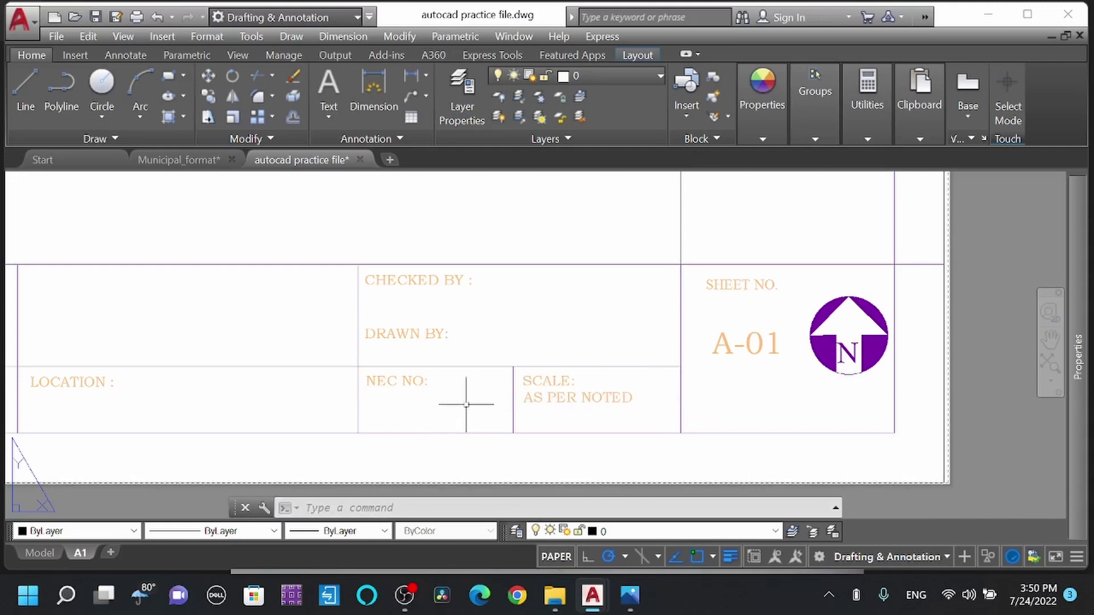
- Switch to the municipal form images in Photos and browse to ghar ko naksa form_8.jpg
mouse_move(630, 596)
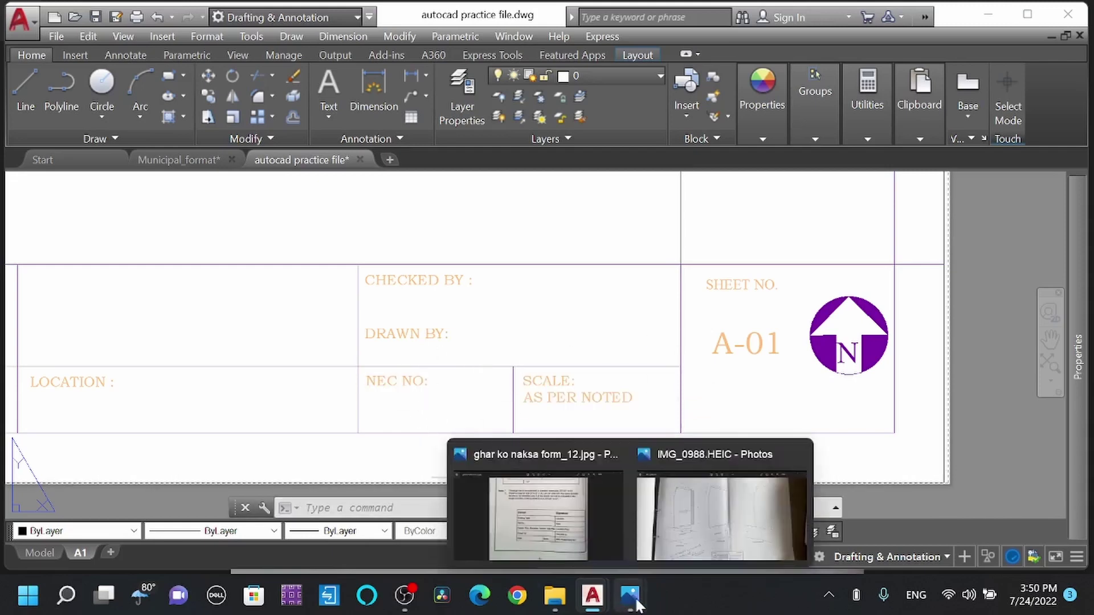
left_click(583, 516)
left_click(1072, 317)
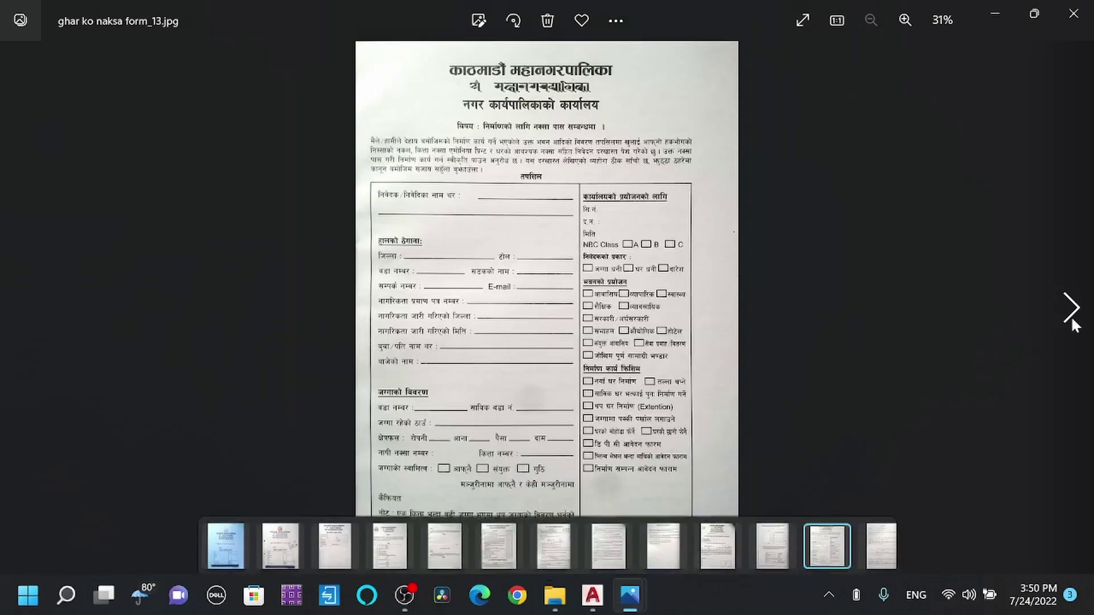
left_click(1073, 319)
left_click(22, 320)
left_click(22, 318)
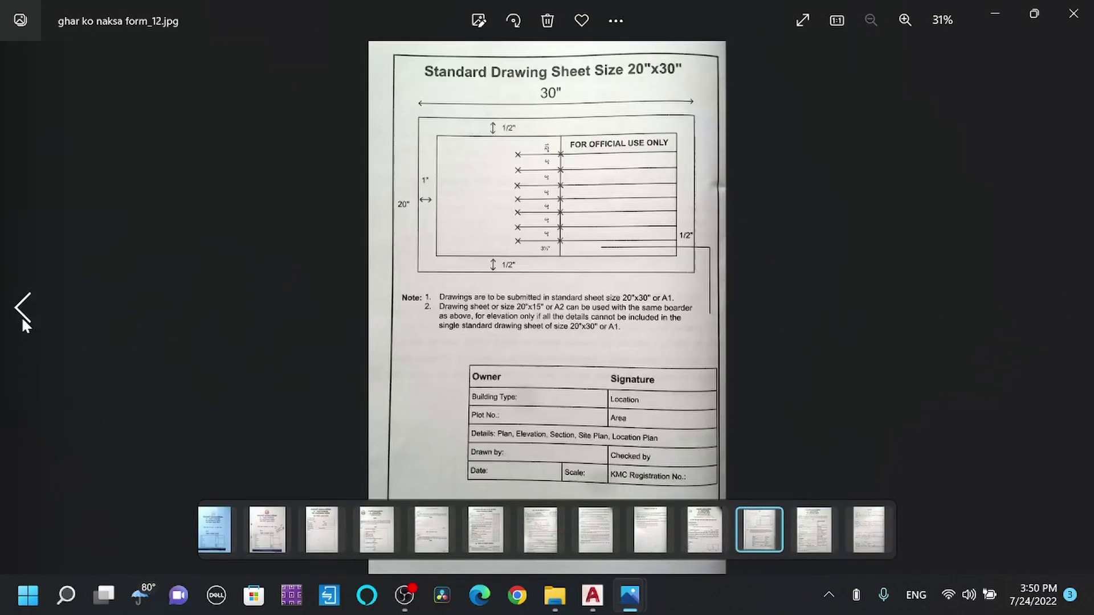
left_click(22, 317)
left_click(21, 317)
left_click(22, 318)
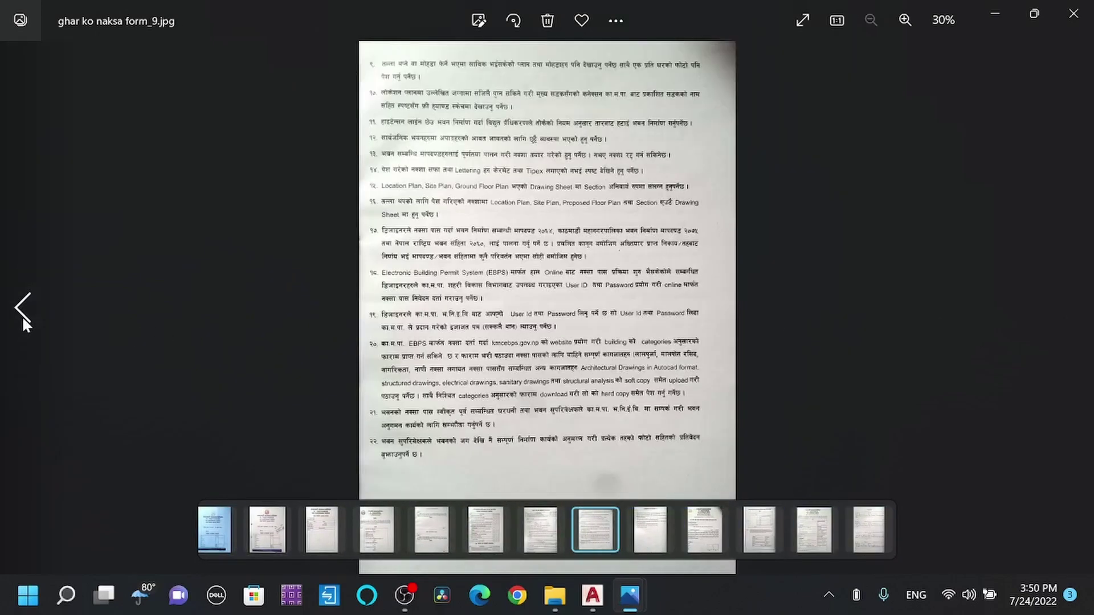
left_click(22, 323)
- Read the site plan scales and the required drawings by storey count and land coverage on the form page
scroll(527, 293, "up", 5)
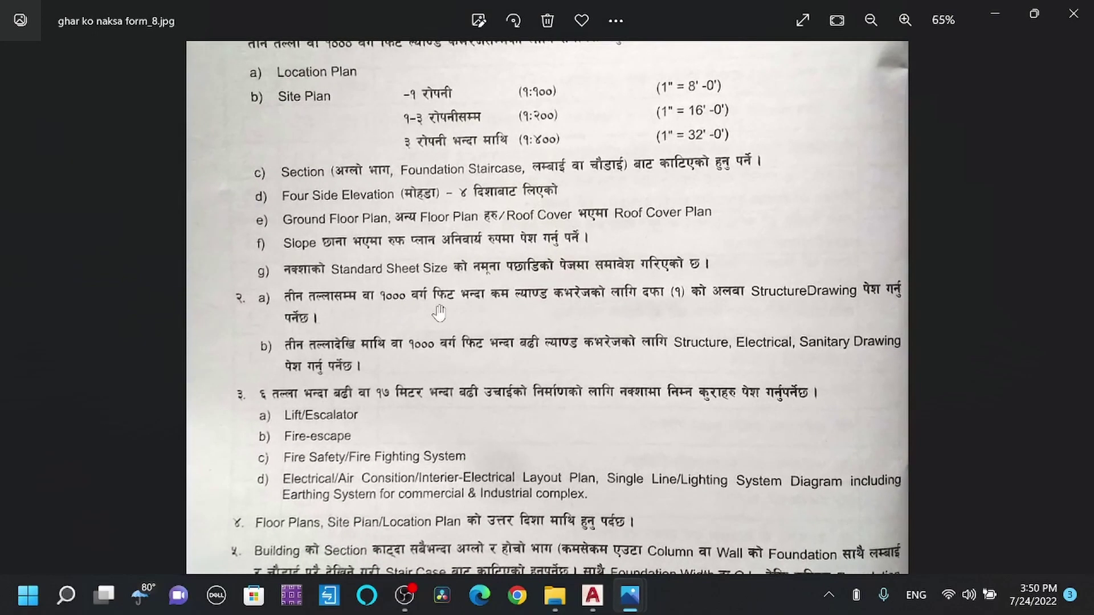
scroll(439, 312, "up", 1)
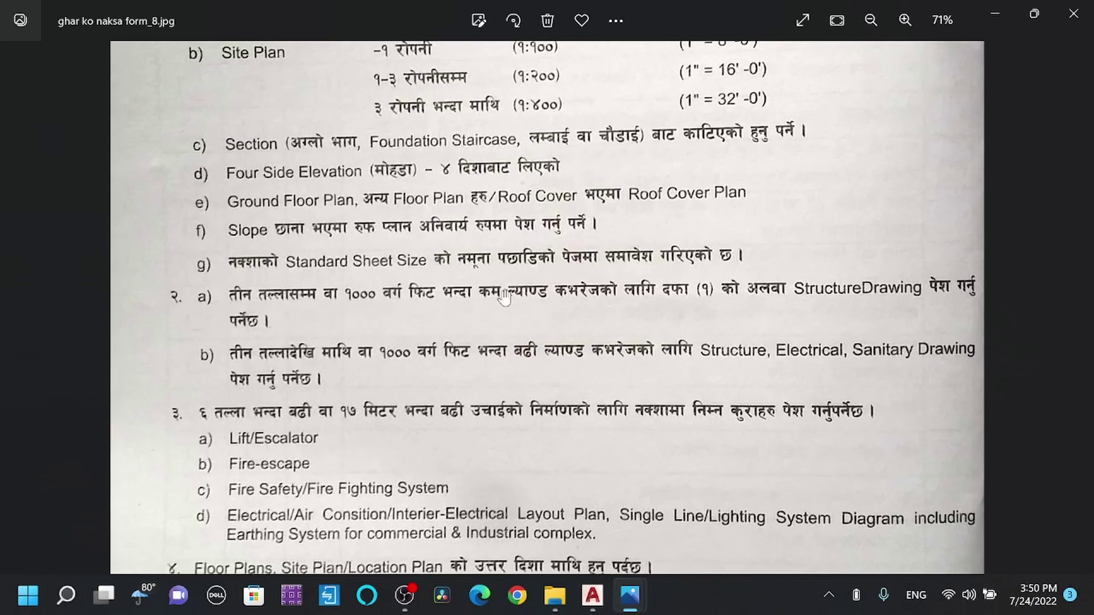
scroll(621, 299, "down", 1)
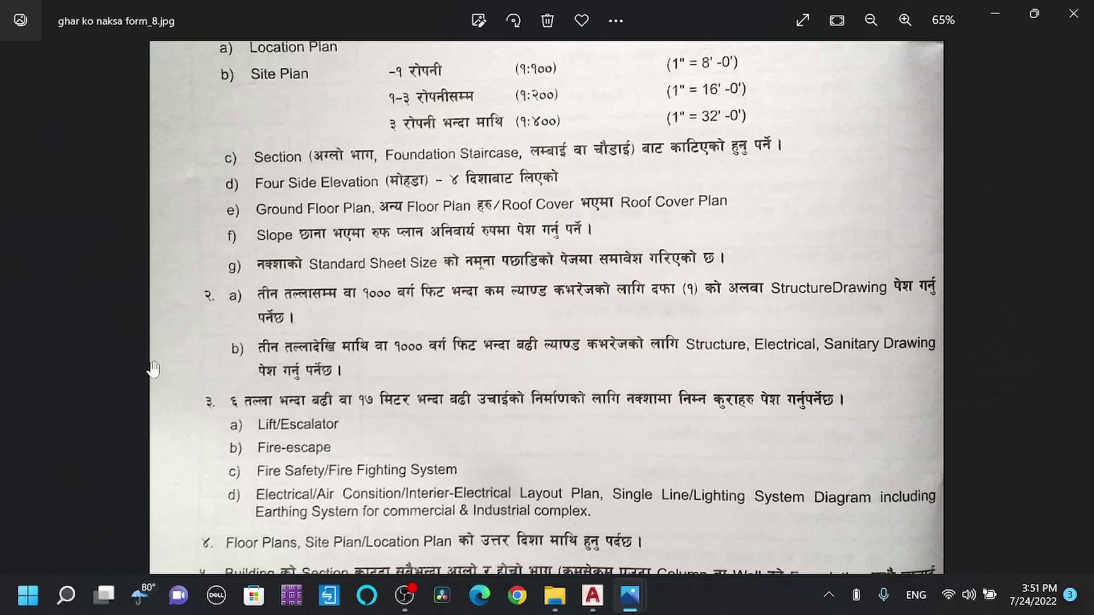
scroll(396, 363, "down", 2)
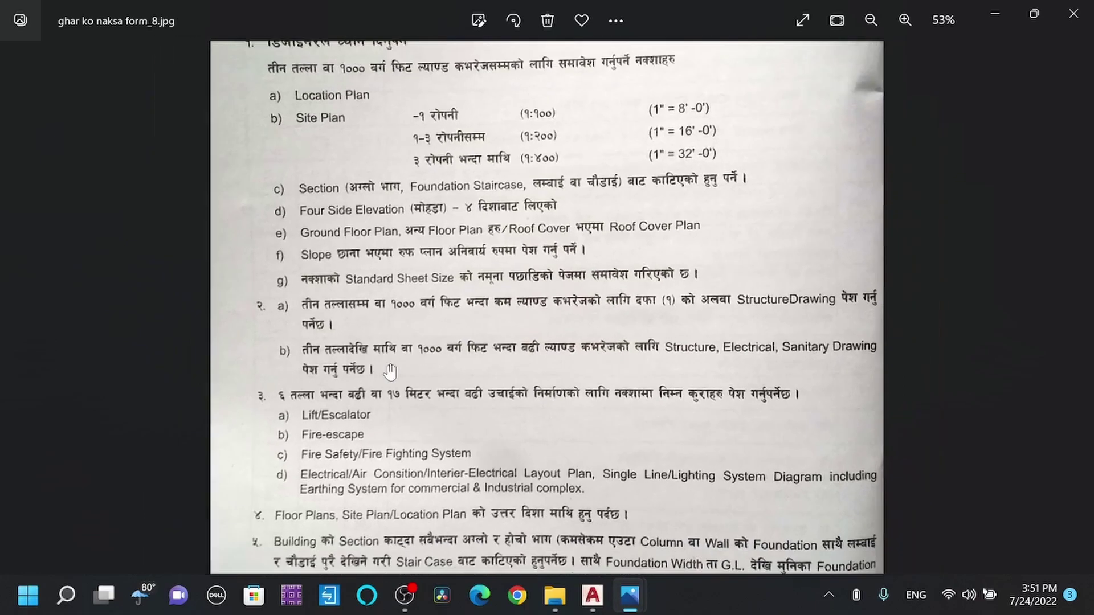
left_click_drag(464, 399, 436, 308)
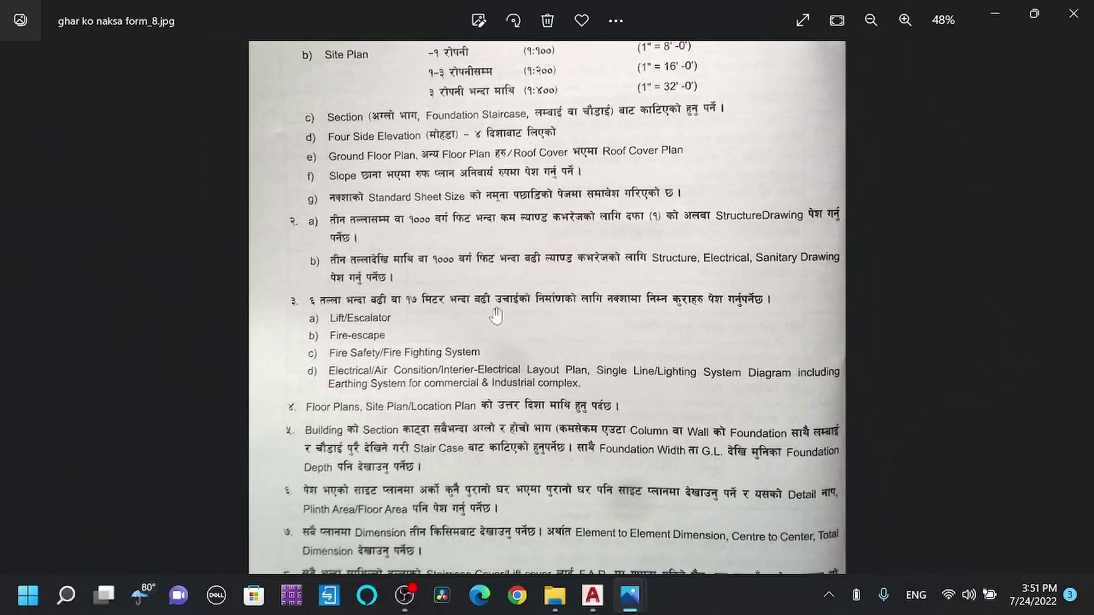
- Switch back to autocad practice file.dwg and examine the A1 title block's scale field against the three site drawings on the sheet
scroll(570, 285, "up", 2)
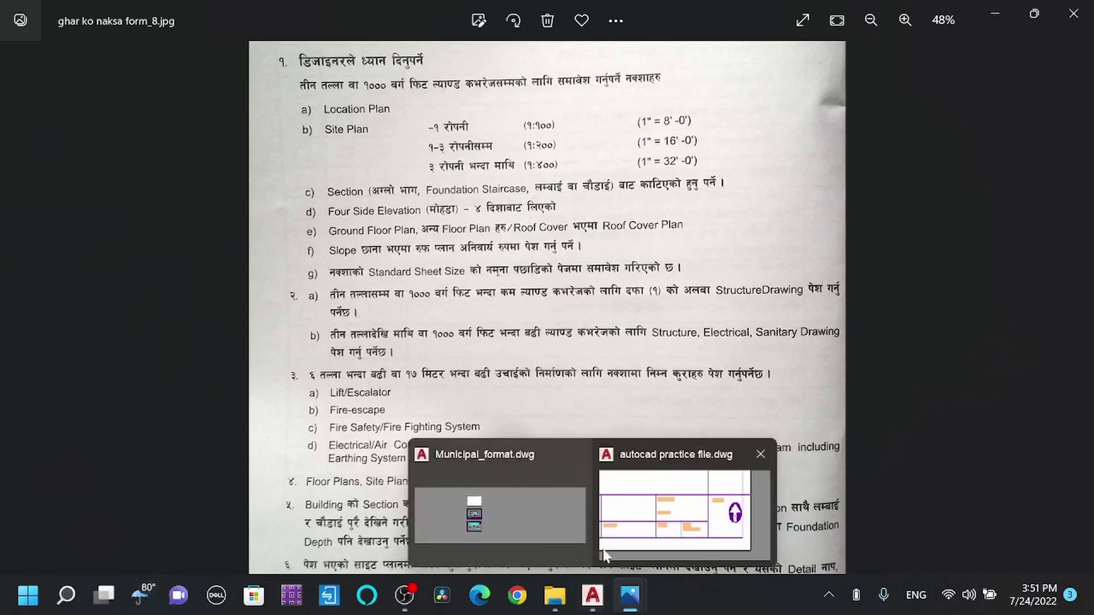
left_click(659, 512)
scroll(549, 361, "down", 1)
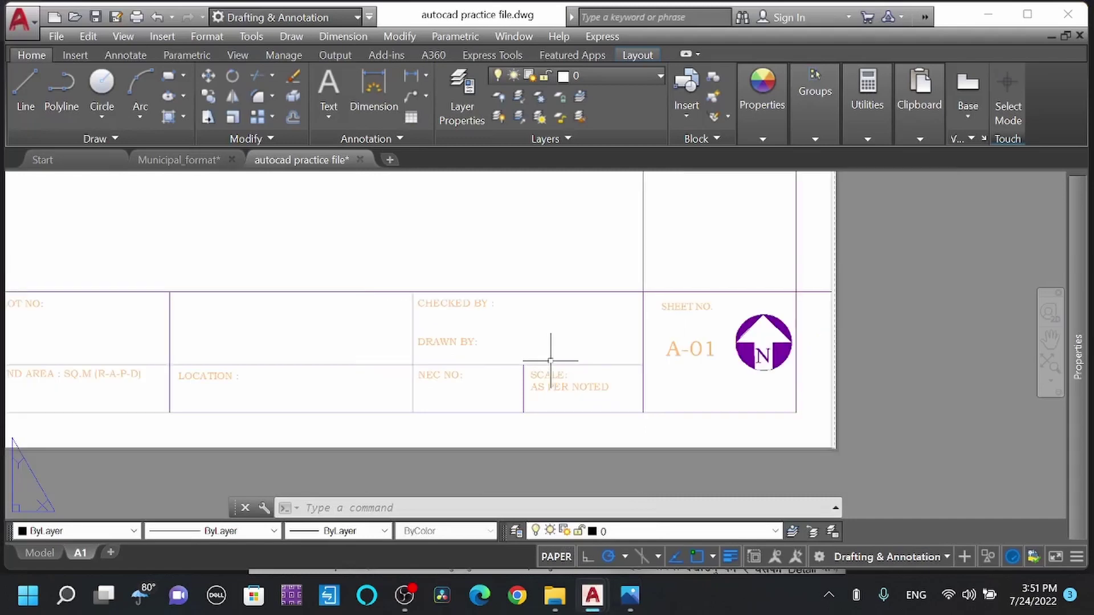
scroll(727, 389, "down", 1)
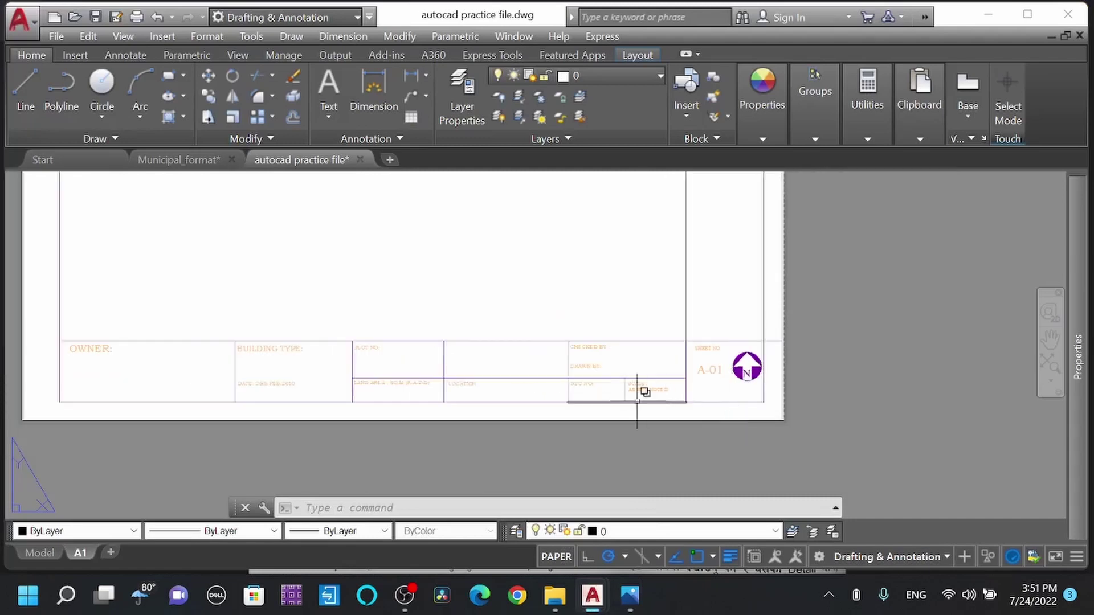
scroll(655, 374, "up", 1)
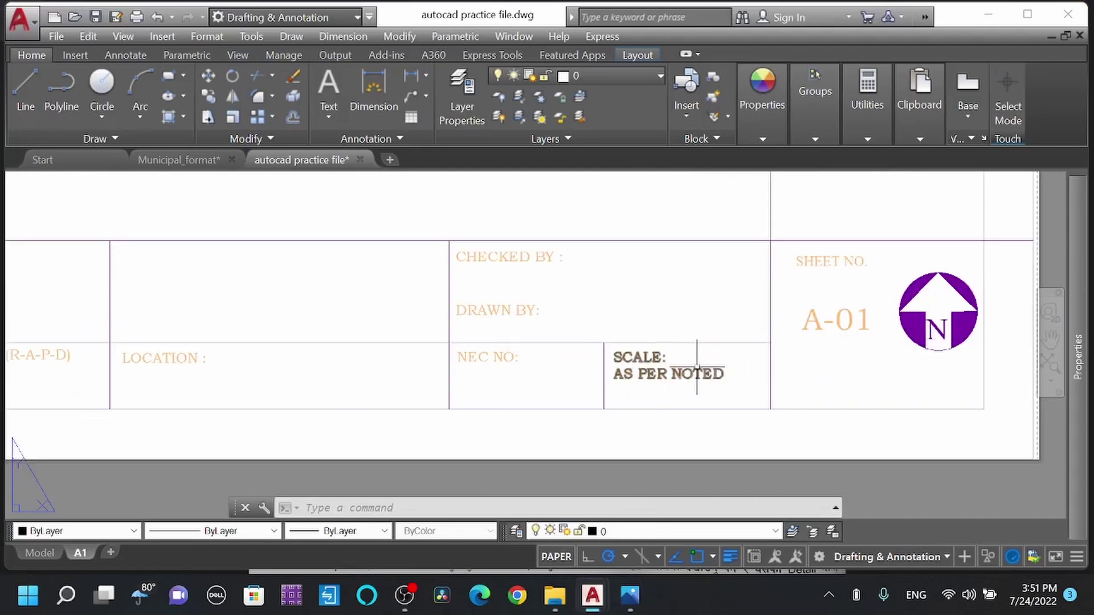
scroll(697, 369, "down", 4)
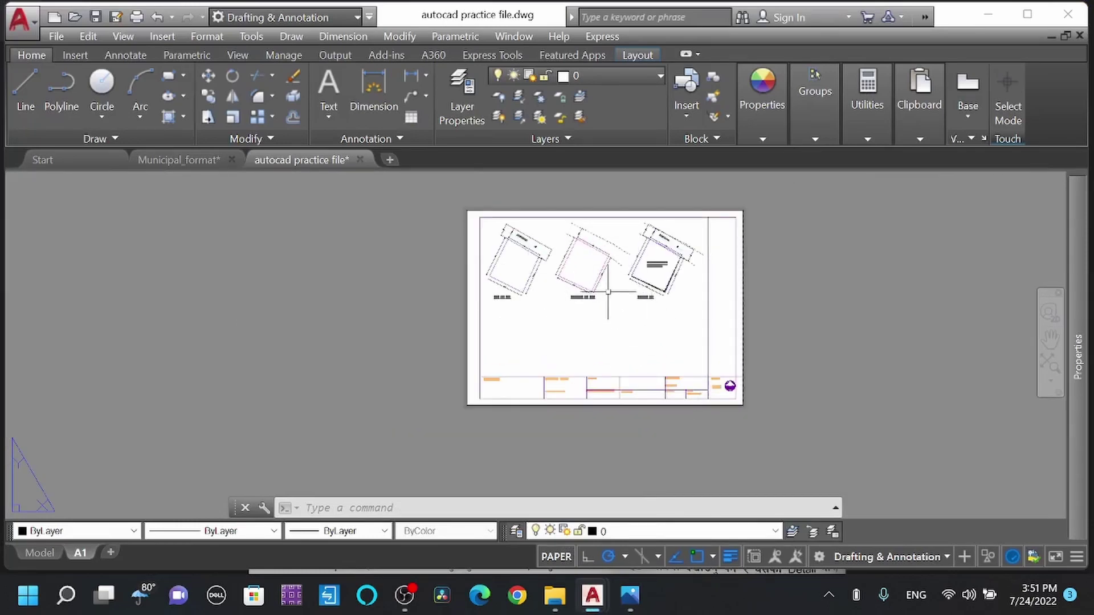
scroll(606, 292, "up", 4)
scroll(606, 292, "down", 4)
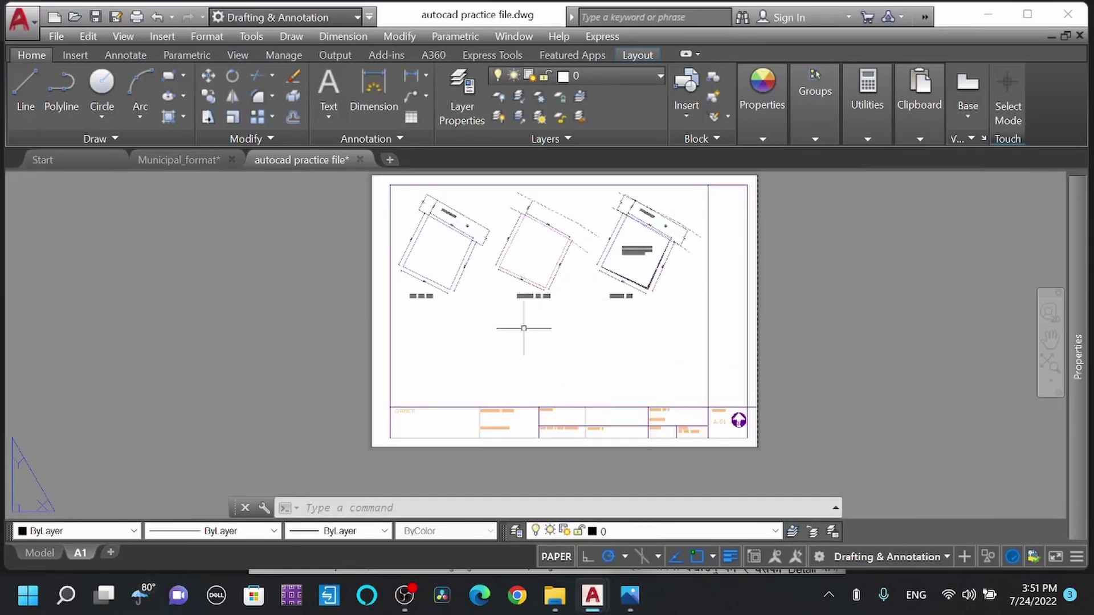
scroll(691, 437, "up", 3)
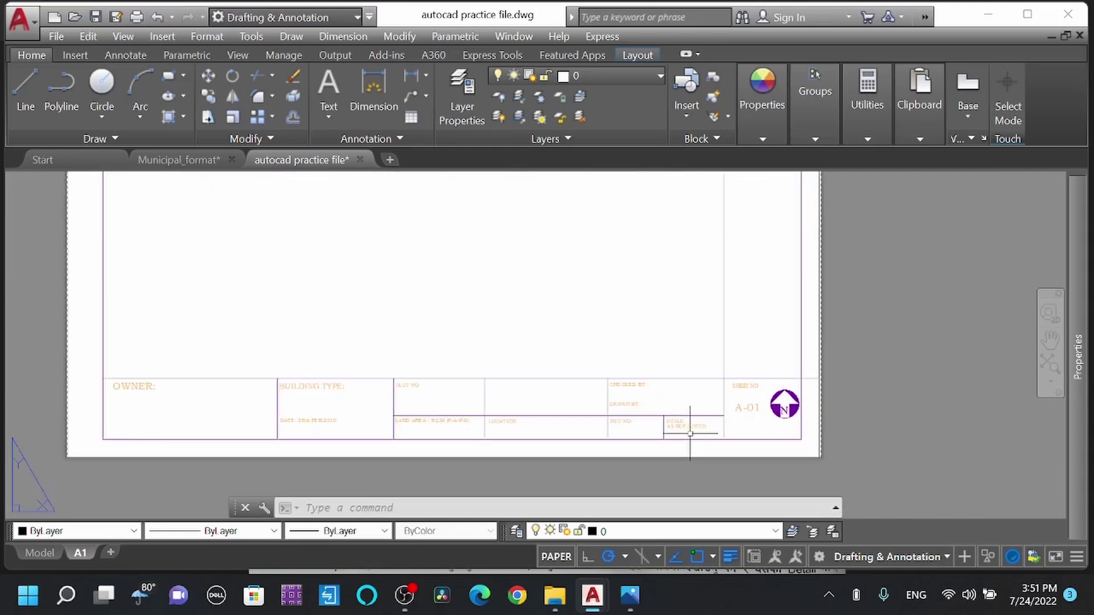
scroll(690, 433, "down", 1)
scroll(537, 336, "down", 3)
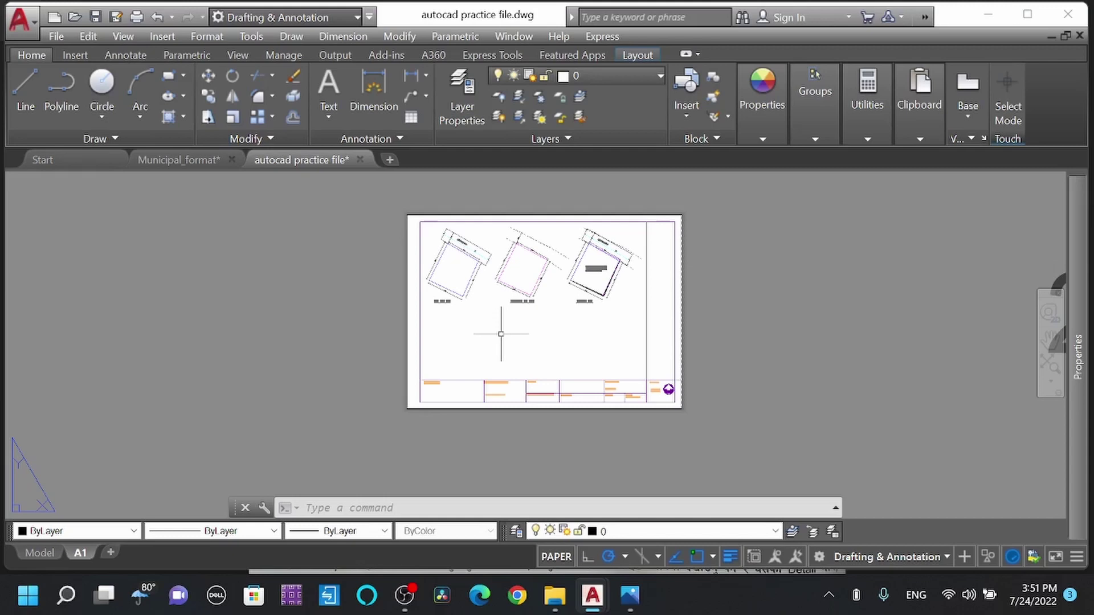
- Copy the sheet number text A-01 straight down, placing the copy just below the original in the title block
scroll(638, 390, "up", 7)
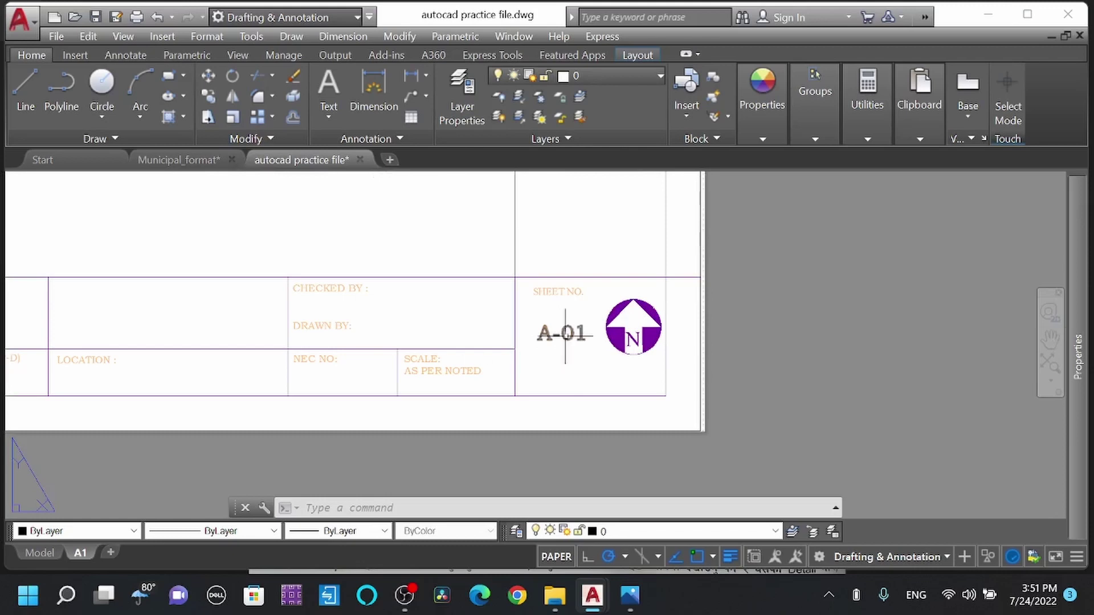
scroll(592, 354, "down", 1)
scroll(592, 353, "up", 2)
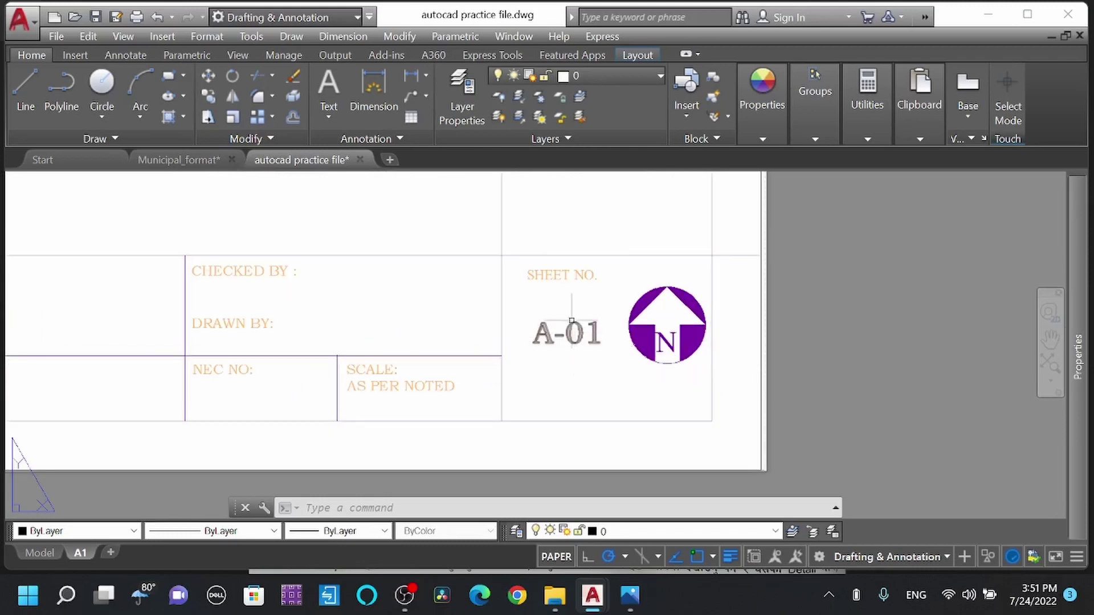
left_click(567, 334)
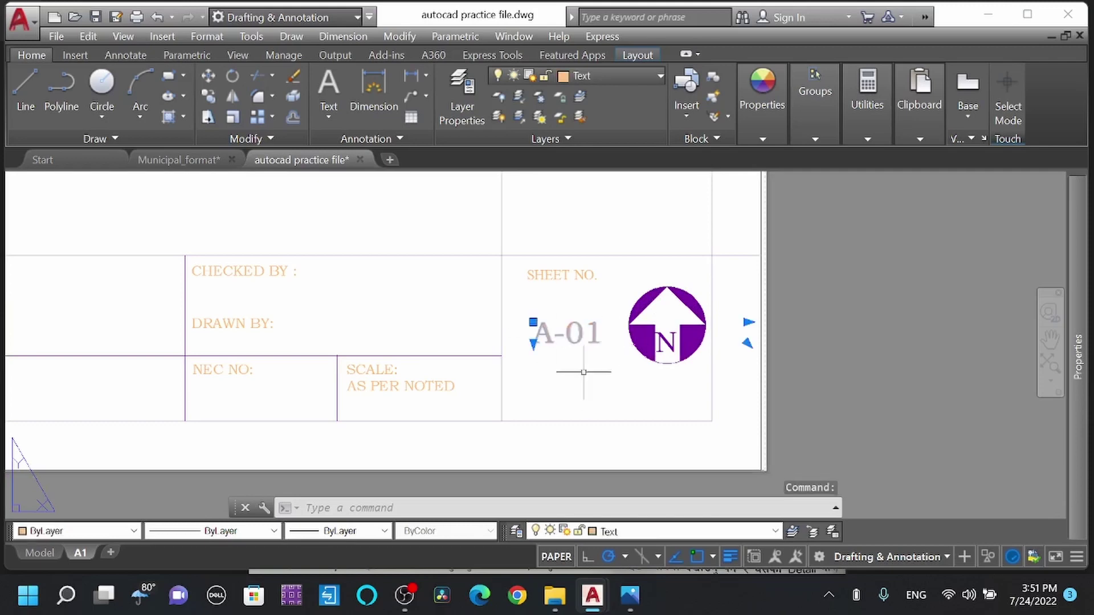
type("co")
key("Return")
left_click(574, 340)
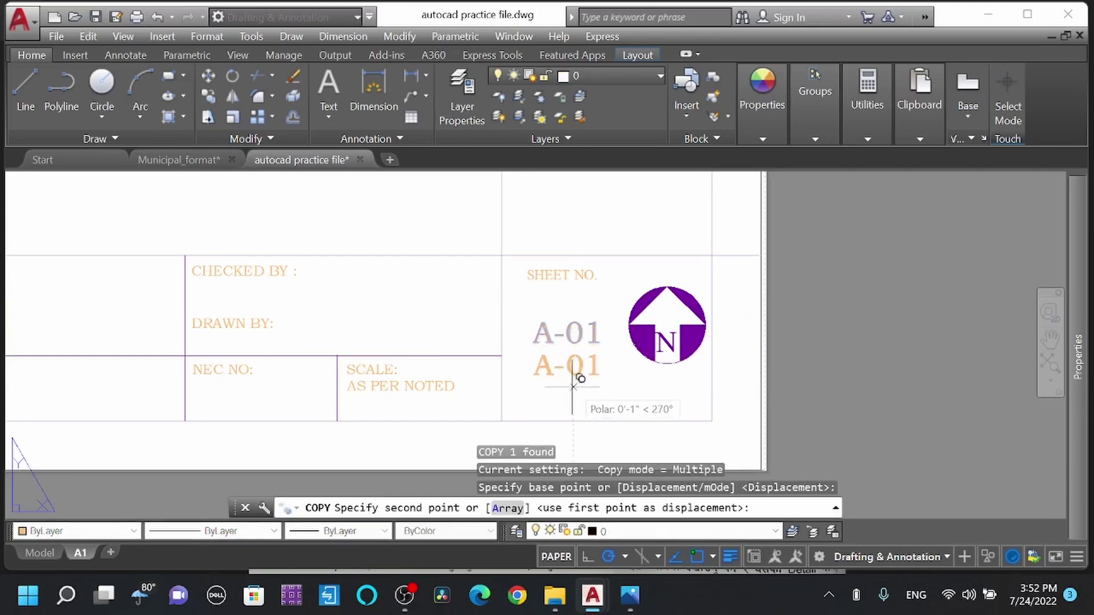
left_click(573, 382)
key("Escape")
- Remove the letter A from the copied sheet number text and erase that copy from the title block
double_click(573, 381)
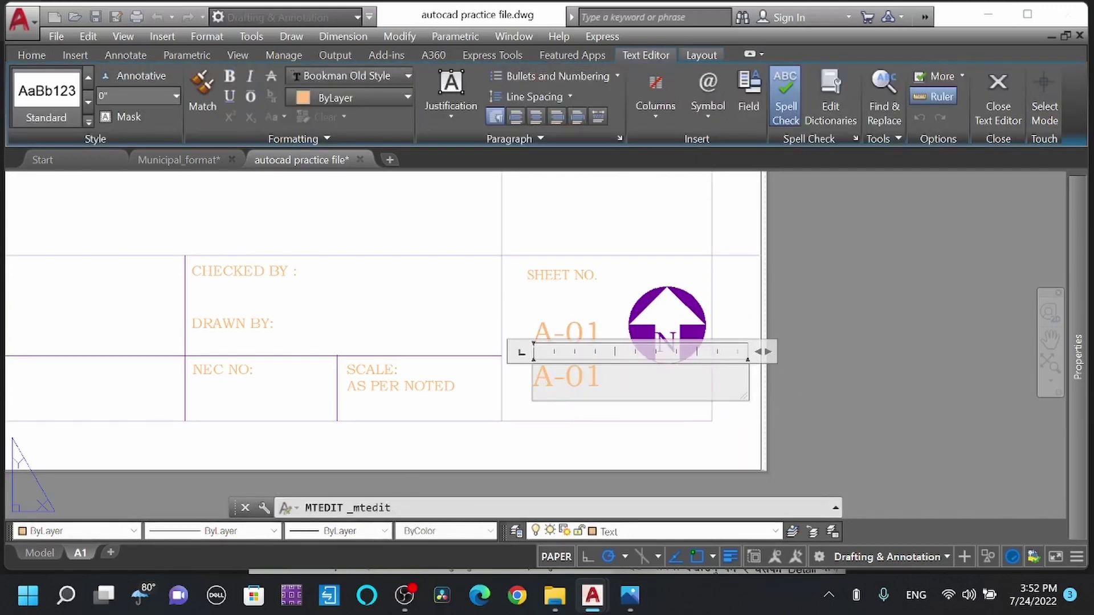
left_click(553, 381)
key("BackSpace")
type("S")
key("BackSpace")
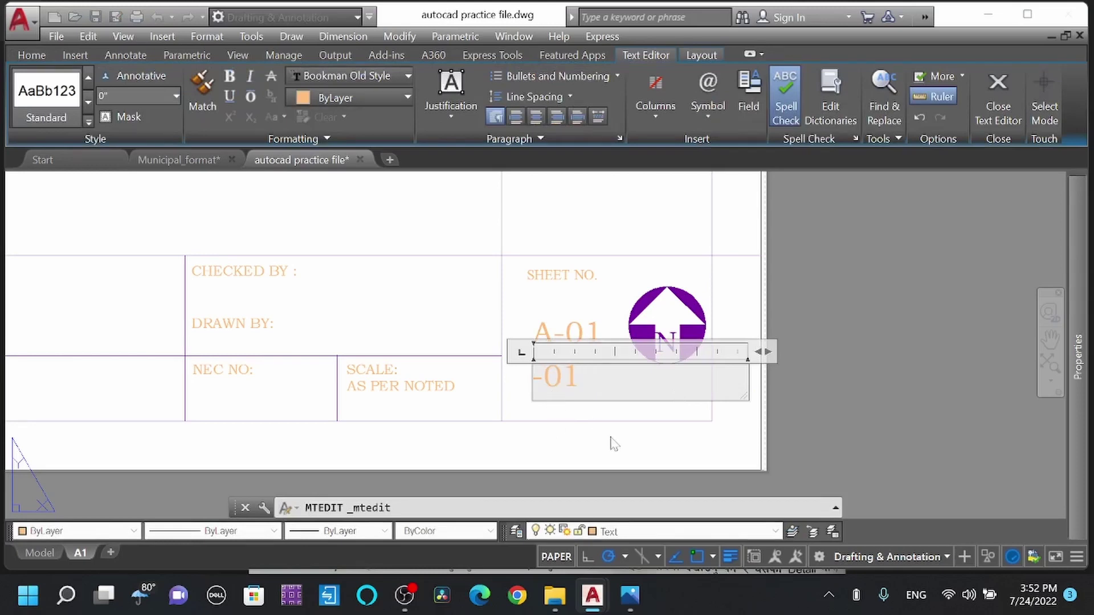
left_click(569, 410)
left_click(567, 385)
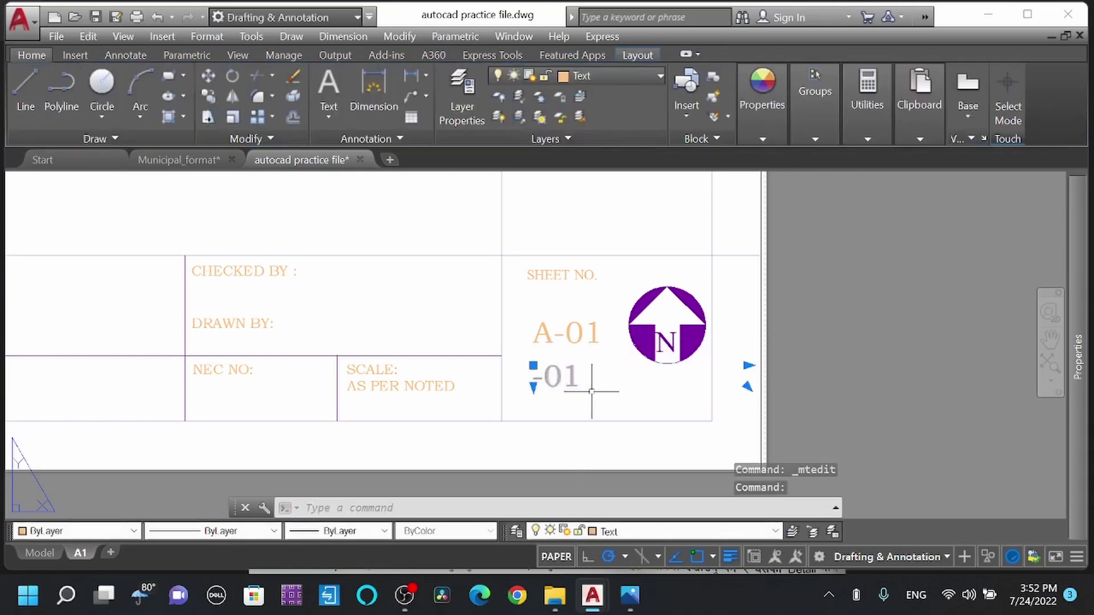
key("Delete")
- Examine the sheet number, scale and KMC registration fields in the title block of the separate 2'-9" by 2' sheet format
scroll(566, 373, "down", 3)
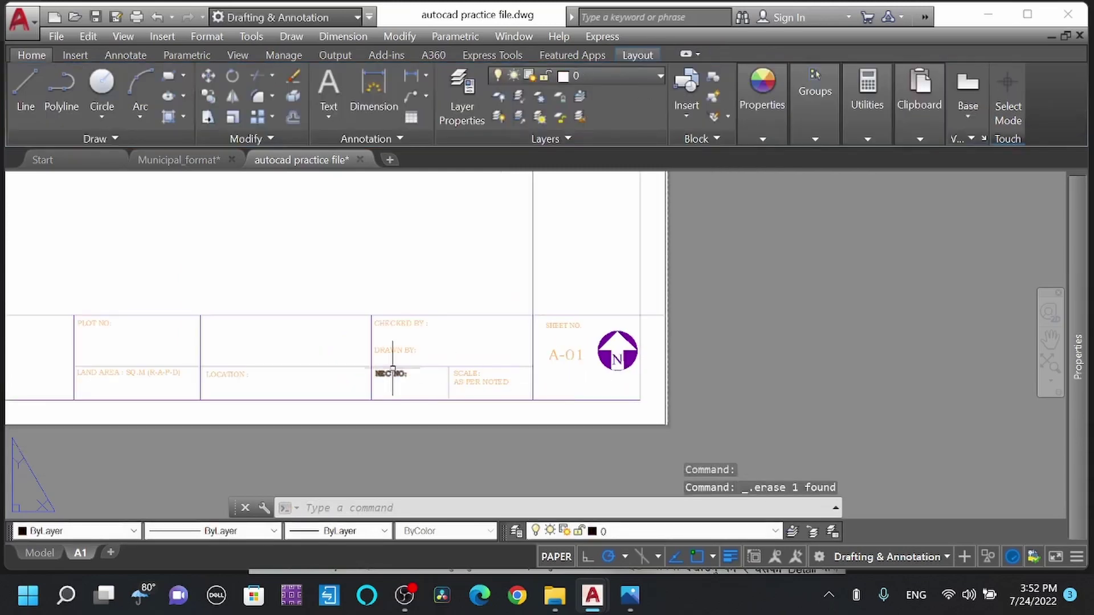
scroll(392, 370, "up", 2)
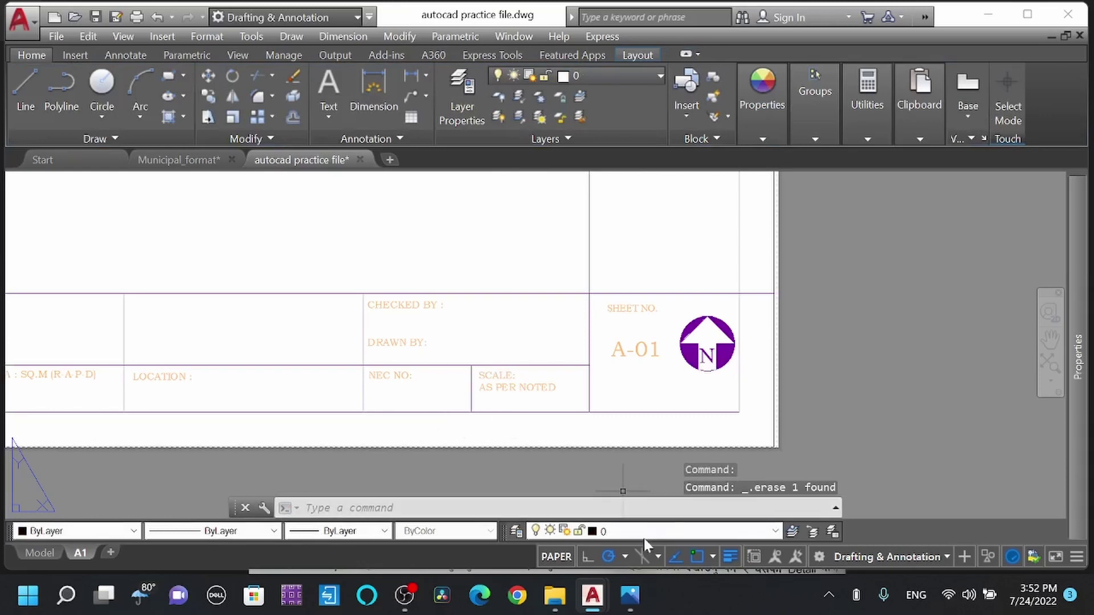
scroll(642, 401, "down", 8)
scroll(403, 453, "up", 10)
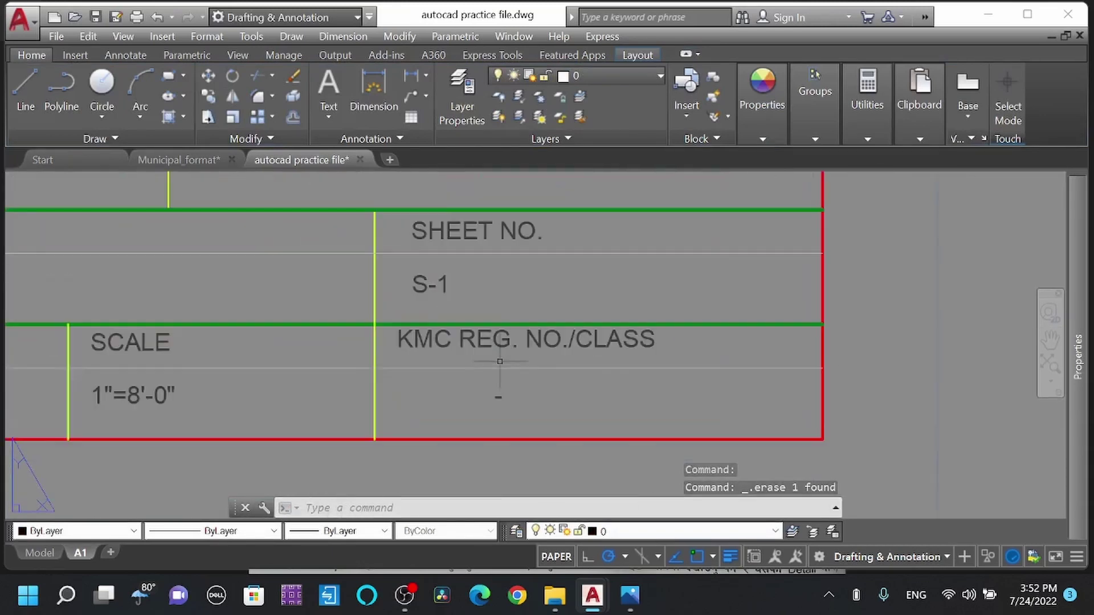
scroll(458, 379, "down", 8)
scroll(458, 379, "up", 4)
scroll(479, 411, "down", 3)
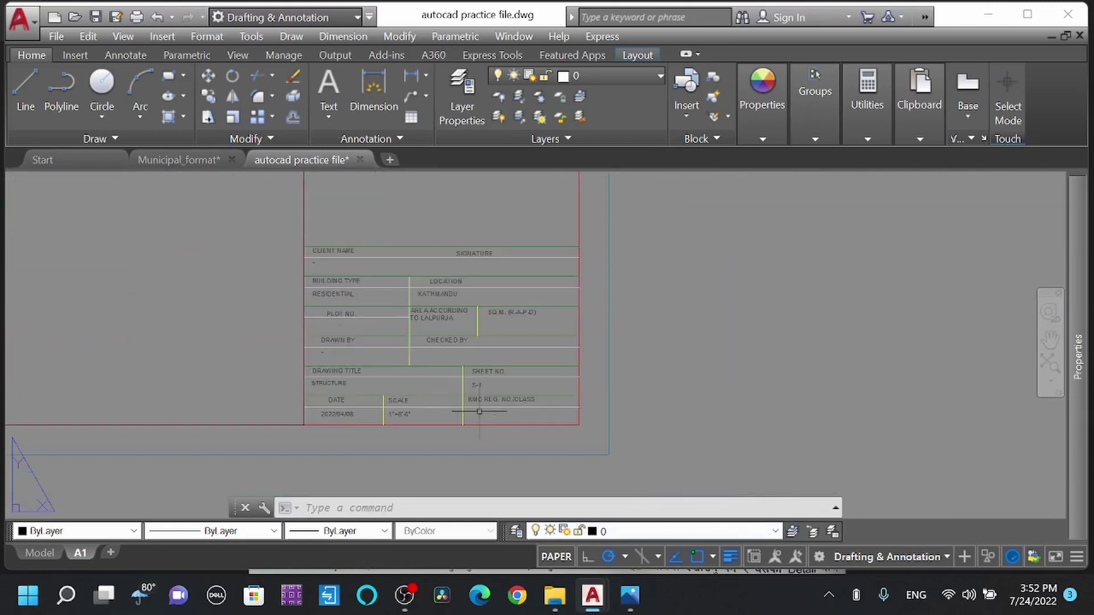
scroll(478, 411, "up", 2)
scroll(488, 367, "down", 2)
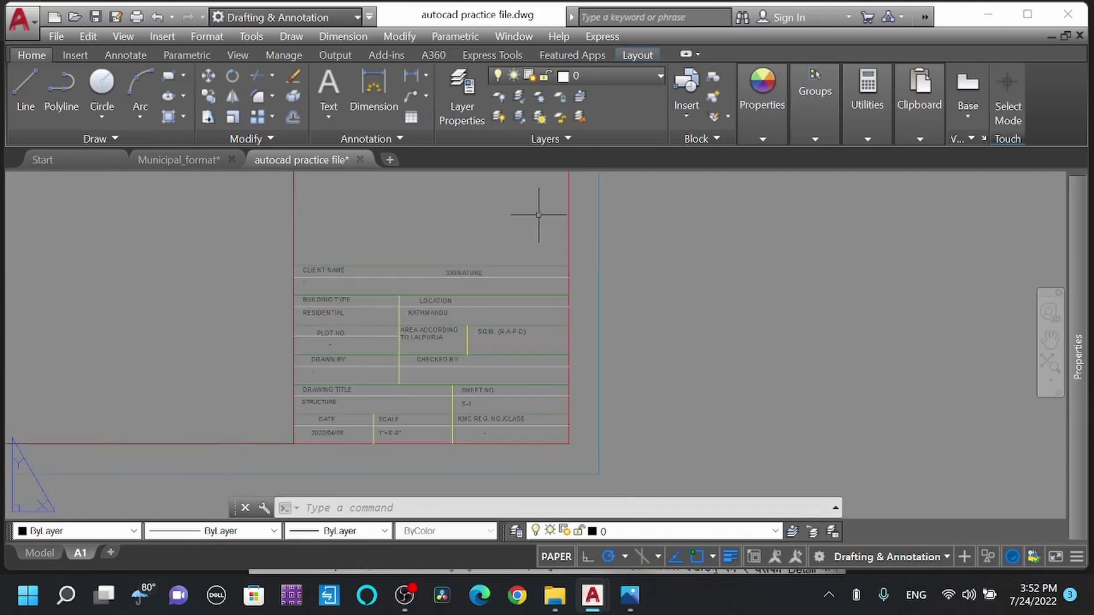
scroll(393, 385, "up", 5)
scroll(418, 393, "down", 5)
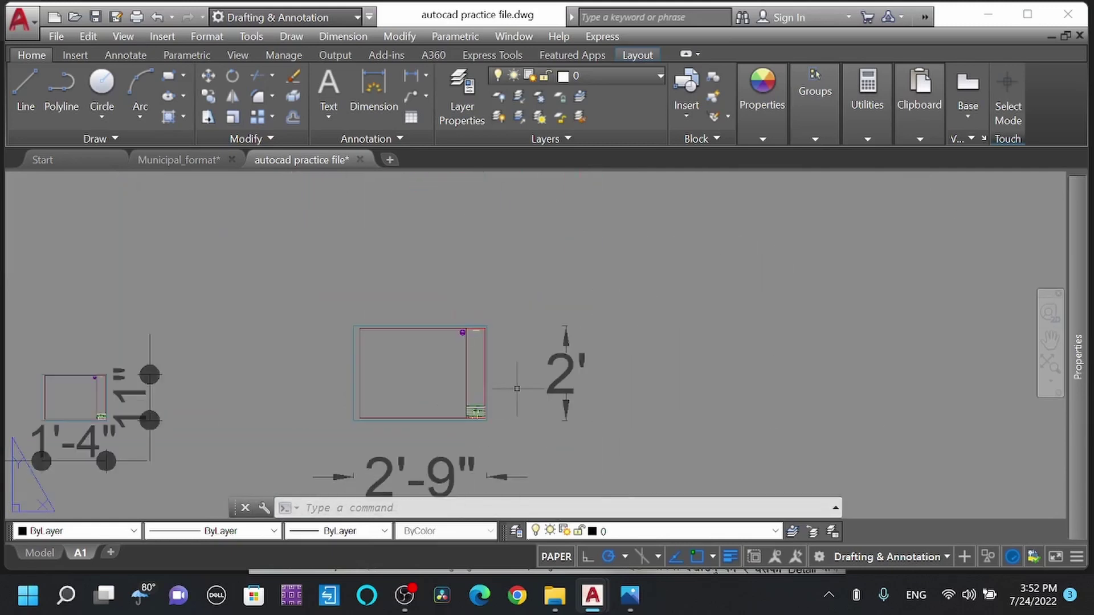
scroll(418, 393, "up", 9)
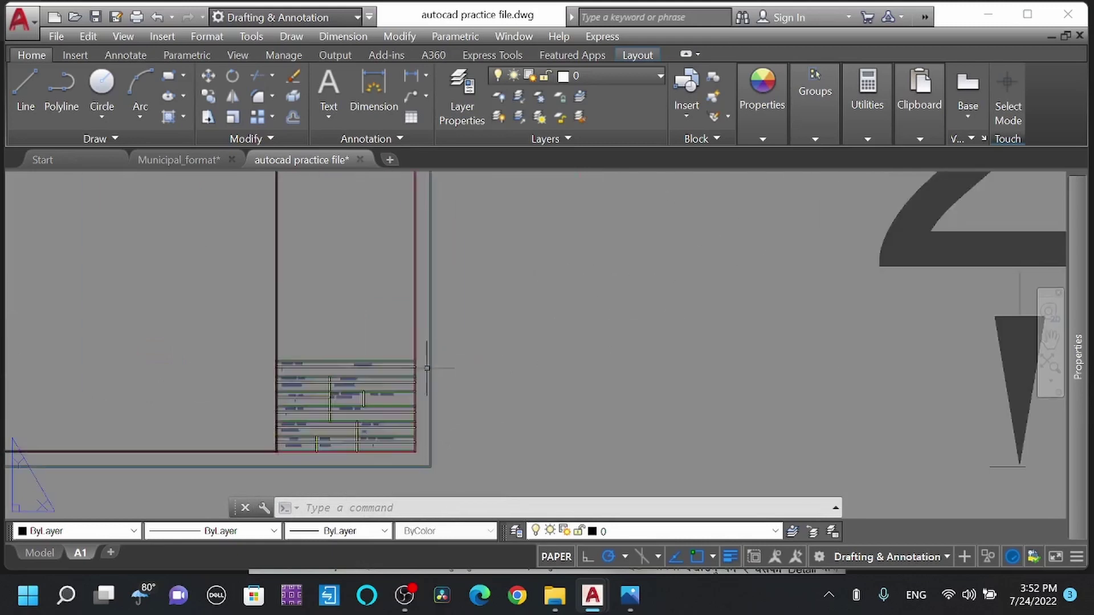
scroll(442, 366, "up", 3)
scroll(427, 367, "down", 8)
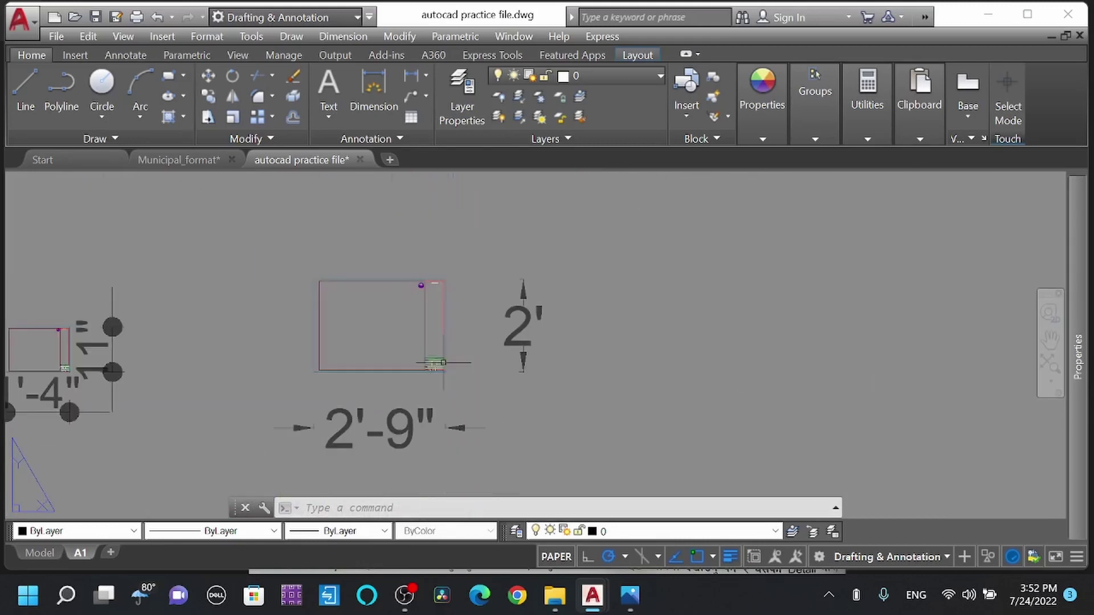
- Open the plot settings for the A1 layout and set the plot area to a window around the whole sheet with the site drawings
scroll(655, 317, "up", 10)
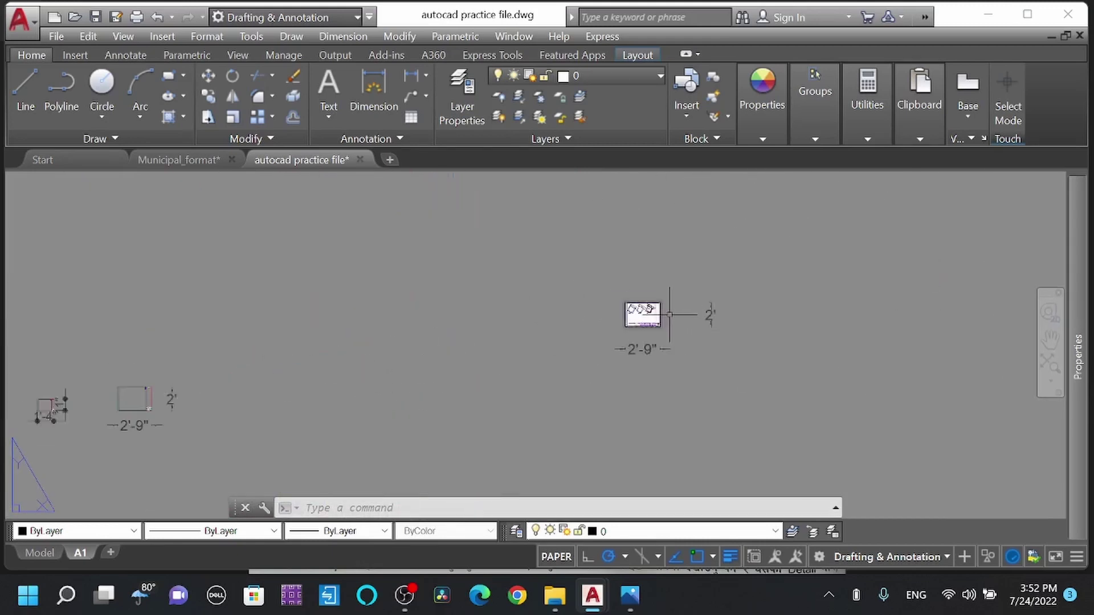
scroll(530, 428, "up", 2)
scroll(556, 373, "down", 6)
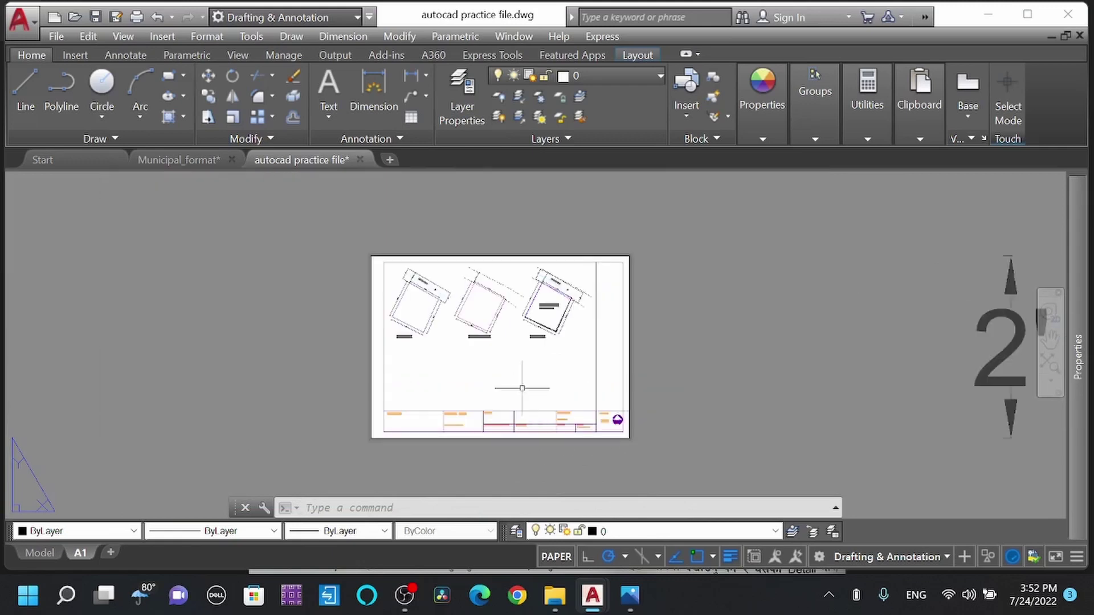
key("ctrl+p")
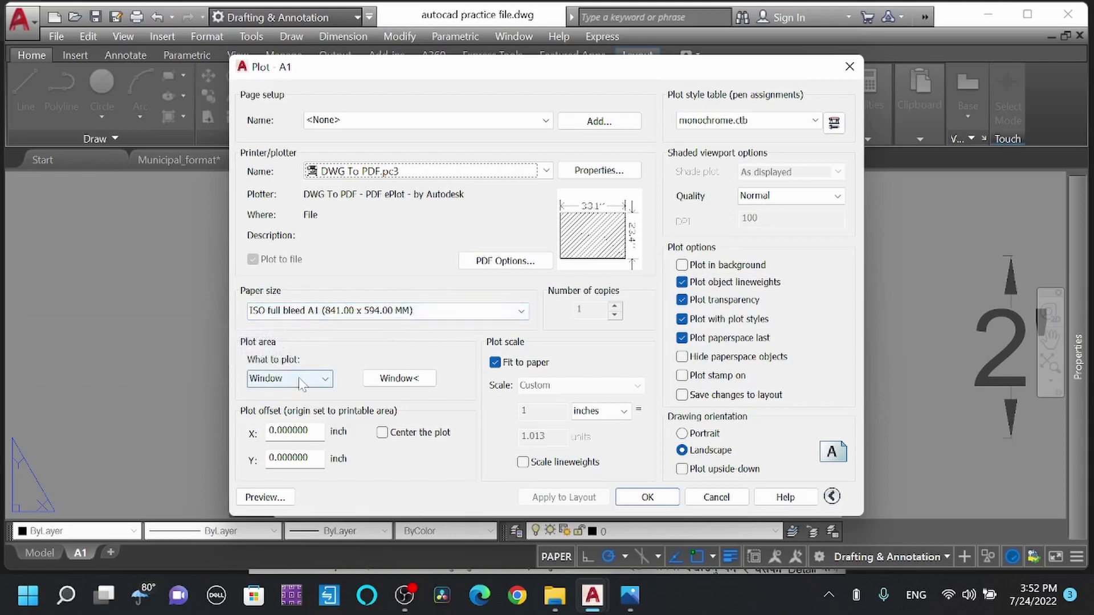
left_click(302, 379)
left_click(288, 427)
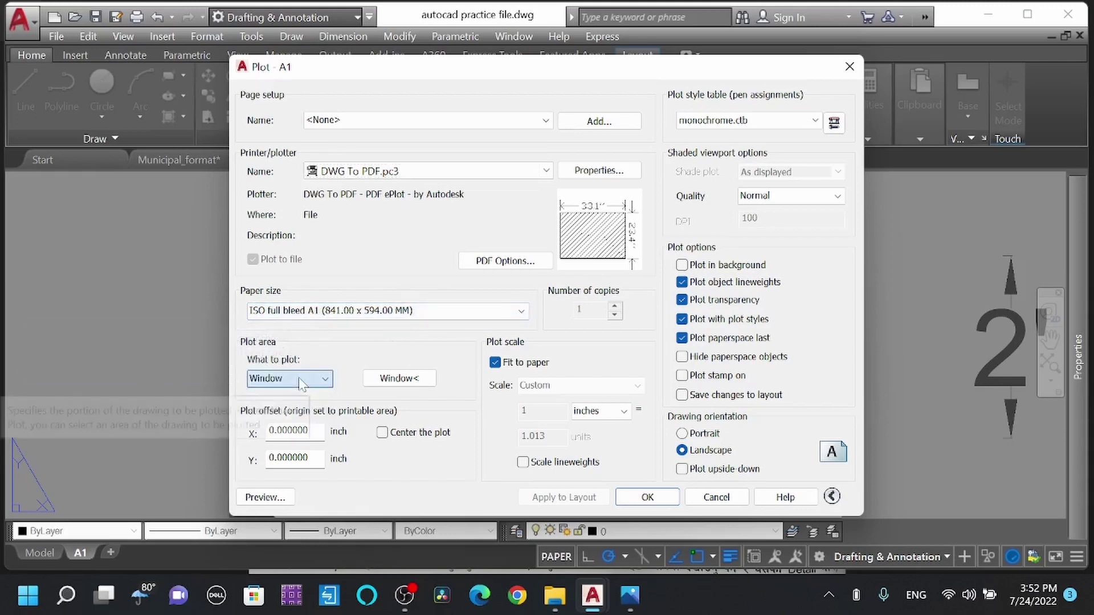
left_click(400, 378)
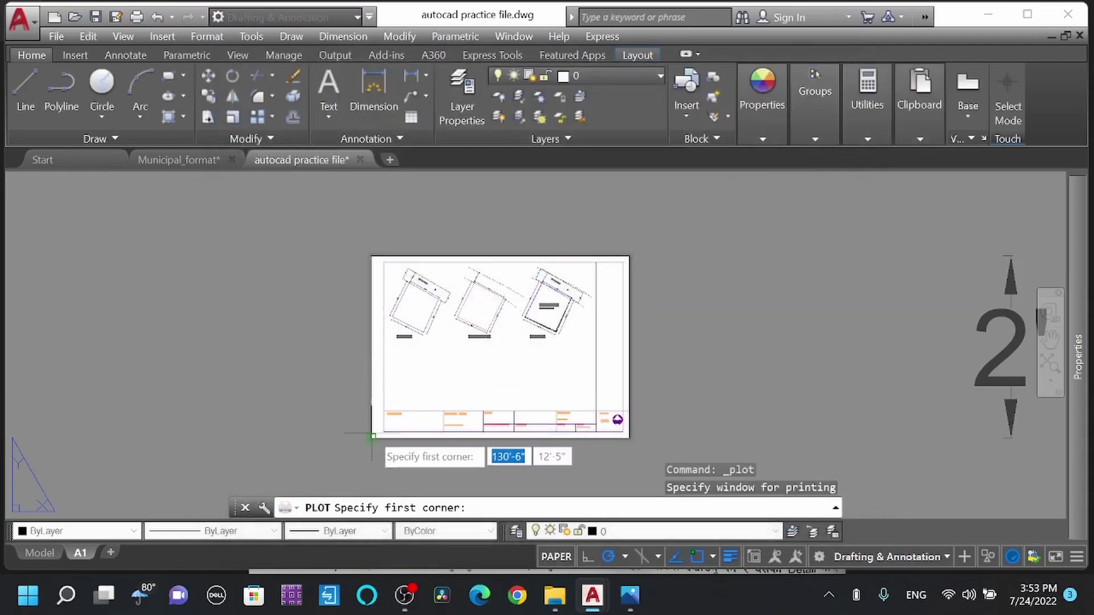
left_click(371, 438)
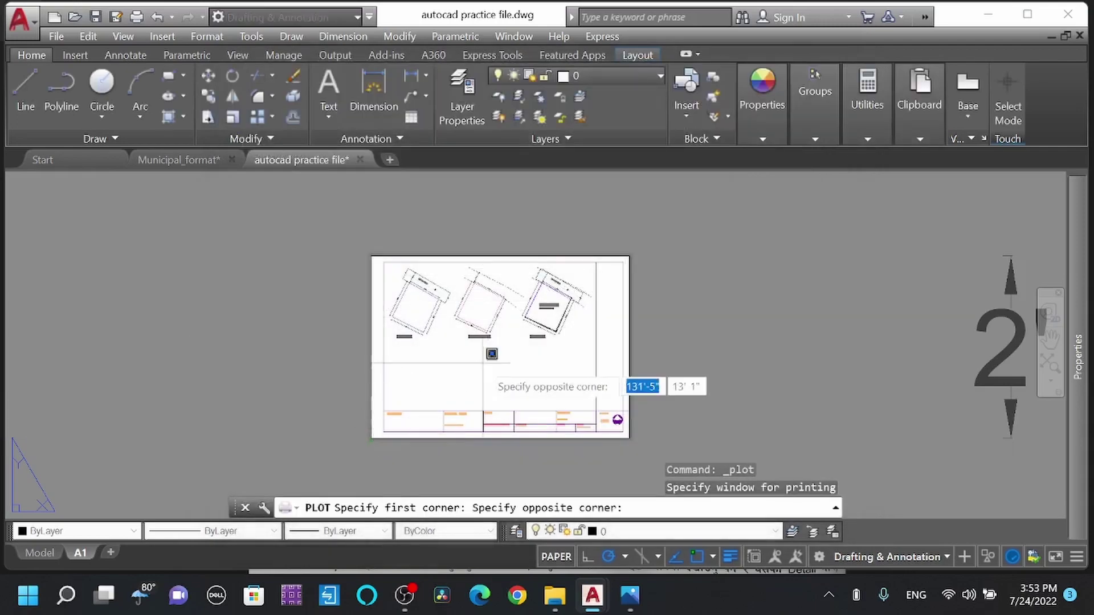
left_click(633, 246)
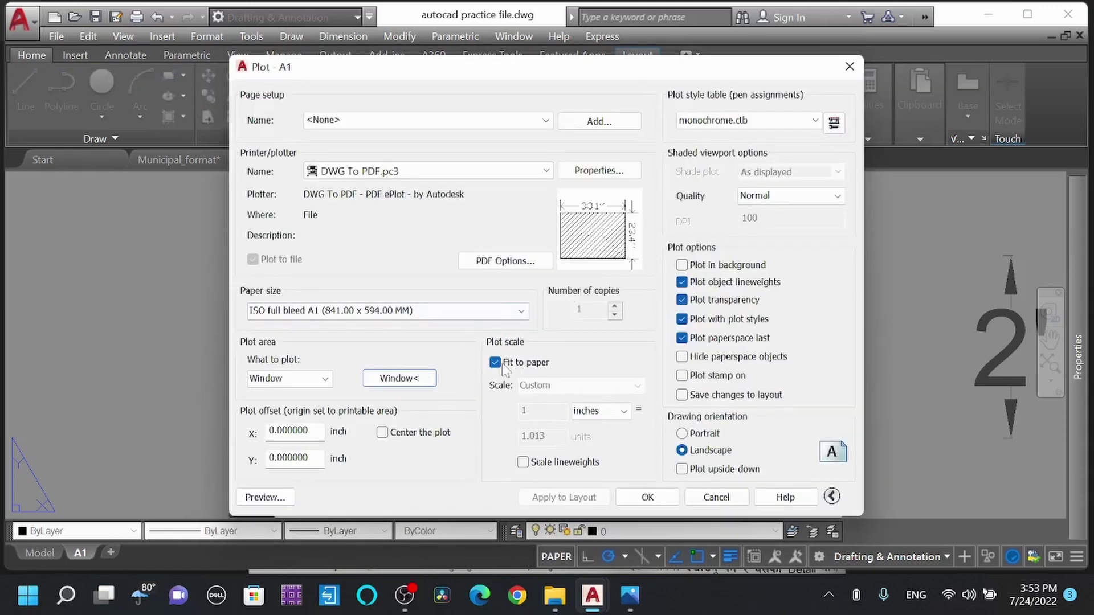
- Compare the fit-to-paper plot scale in mm and in inches, leaving the plot units set to inches
left_click(504, 368)
left_click(501, 373)
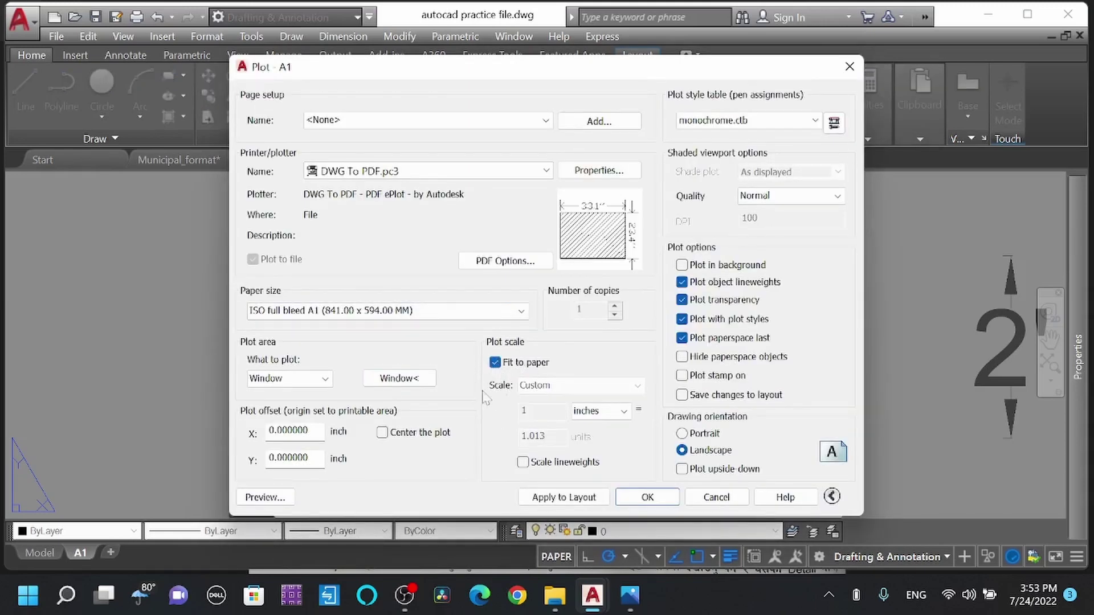
left_click(601, 419)
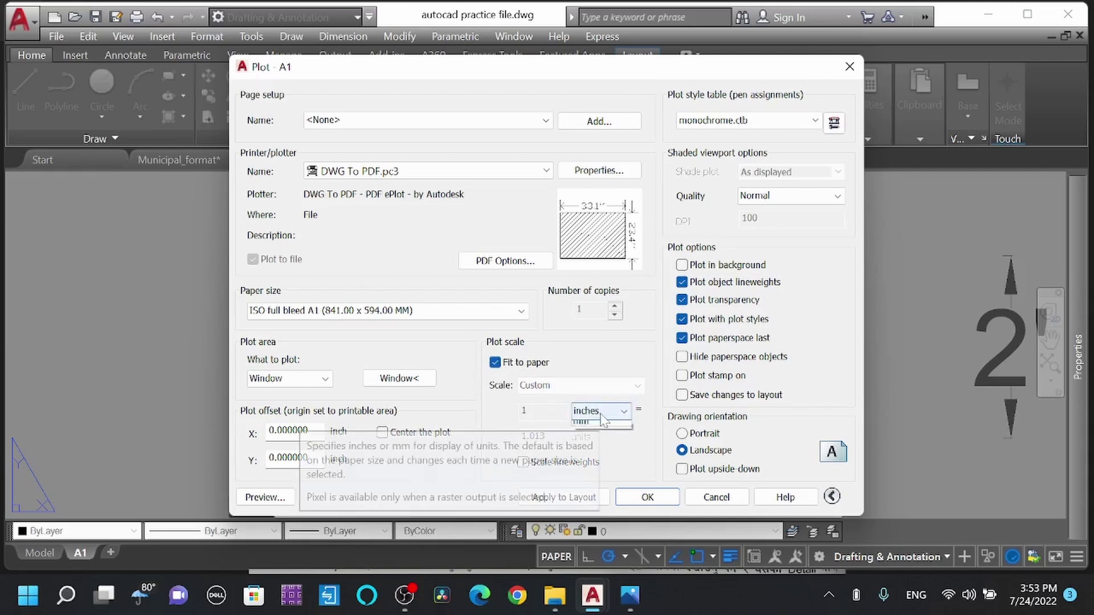
left_click(598, 437)
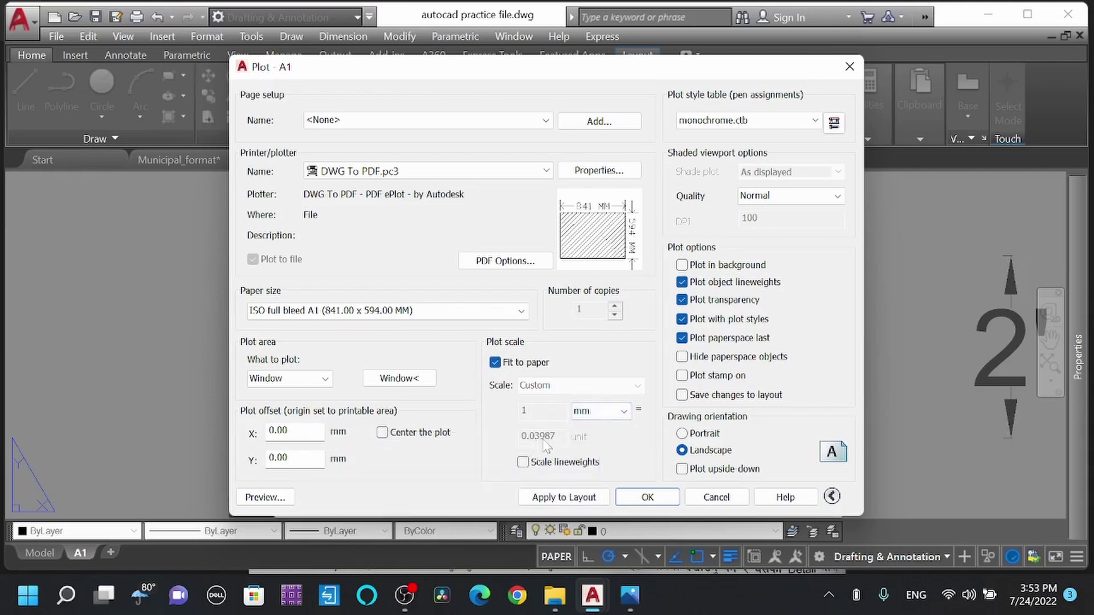
left_click(613, 410)
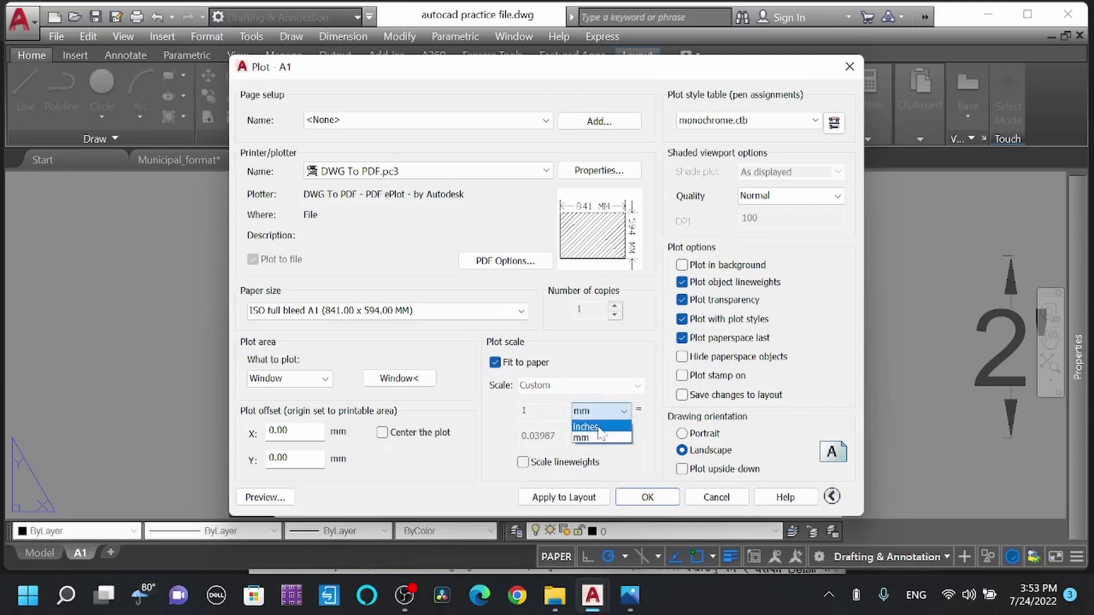
left_click(599, 429)
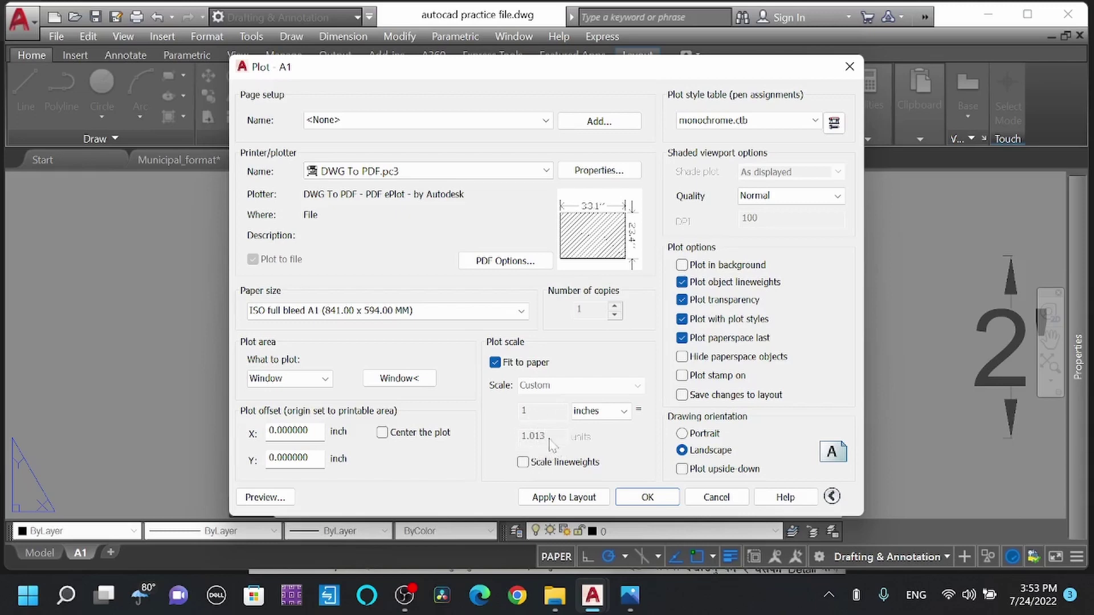
- Apply the plot settings to the A1 layout and set the site drawings viewport's annotation scale to 1/8" = 1'-0"
left_click(565, 498)
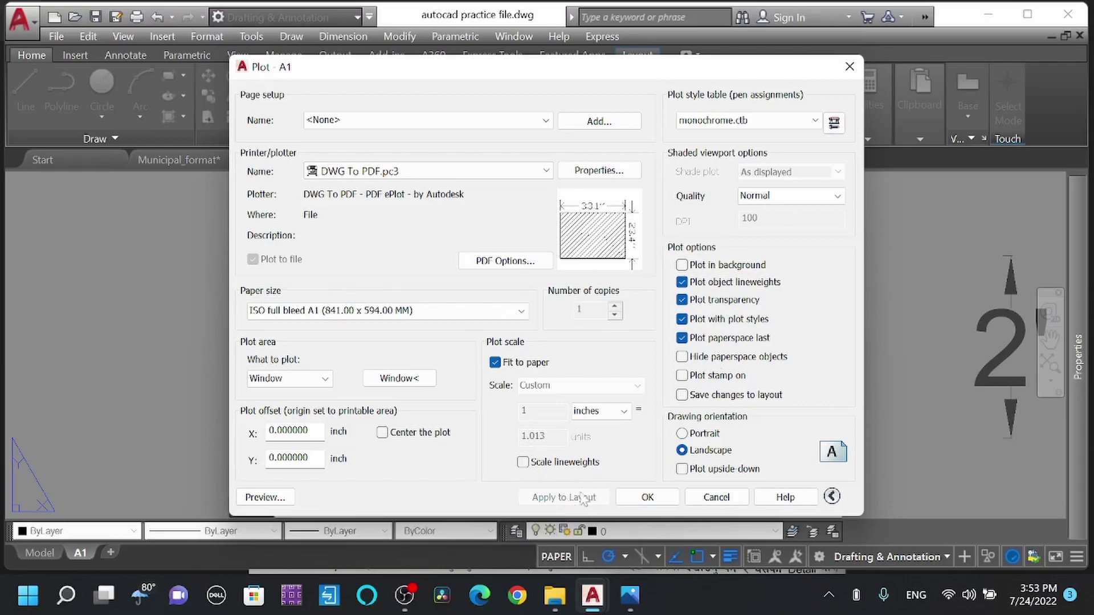
left_click(850, 67)
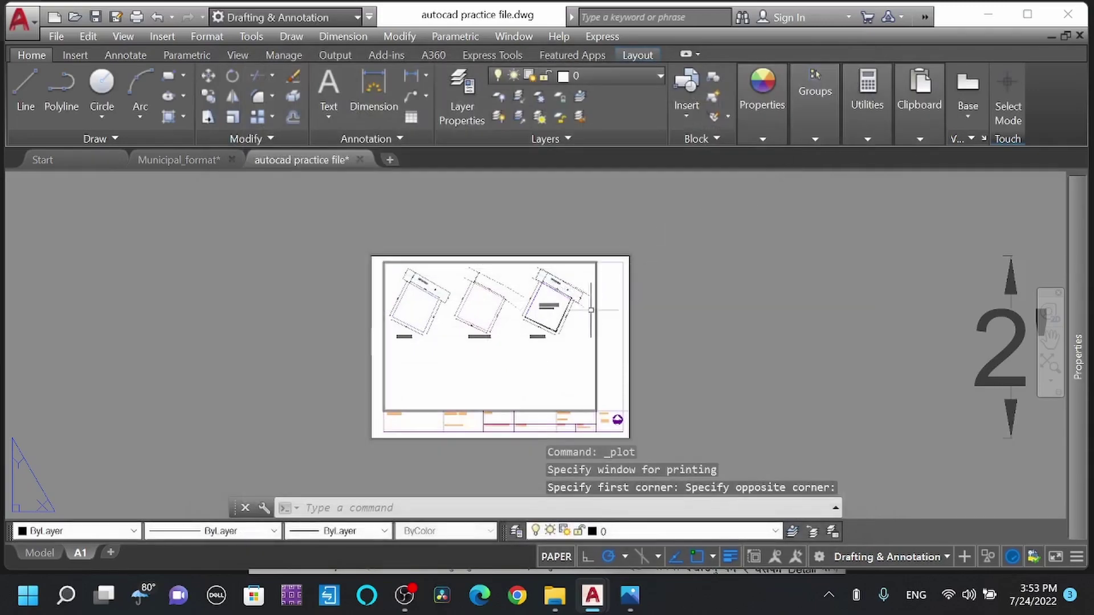
double_click(530, 359)
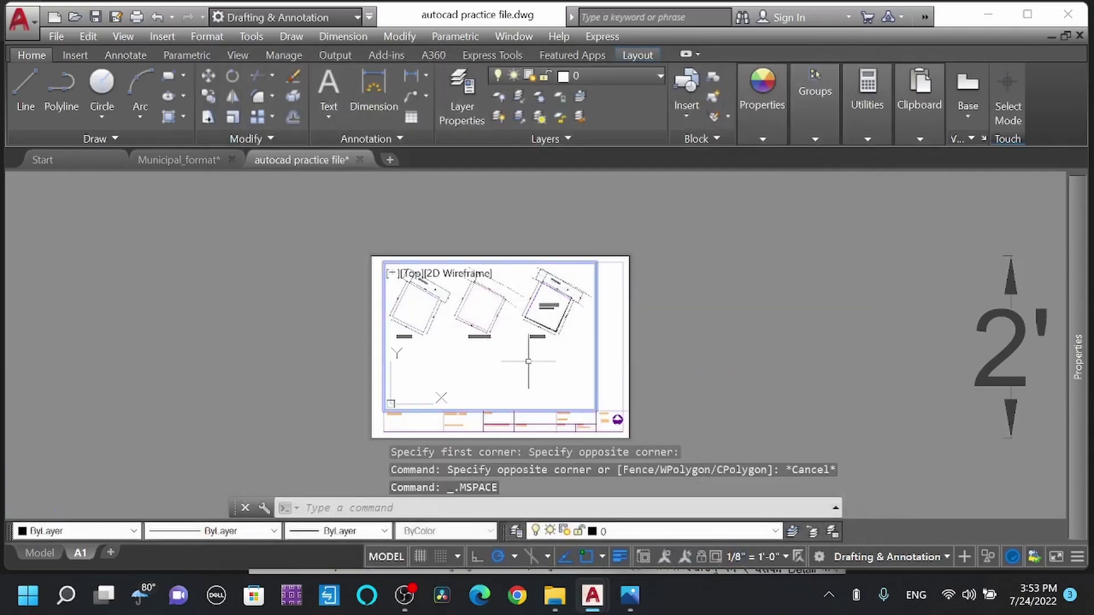
left_click(767, 558)
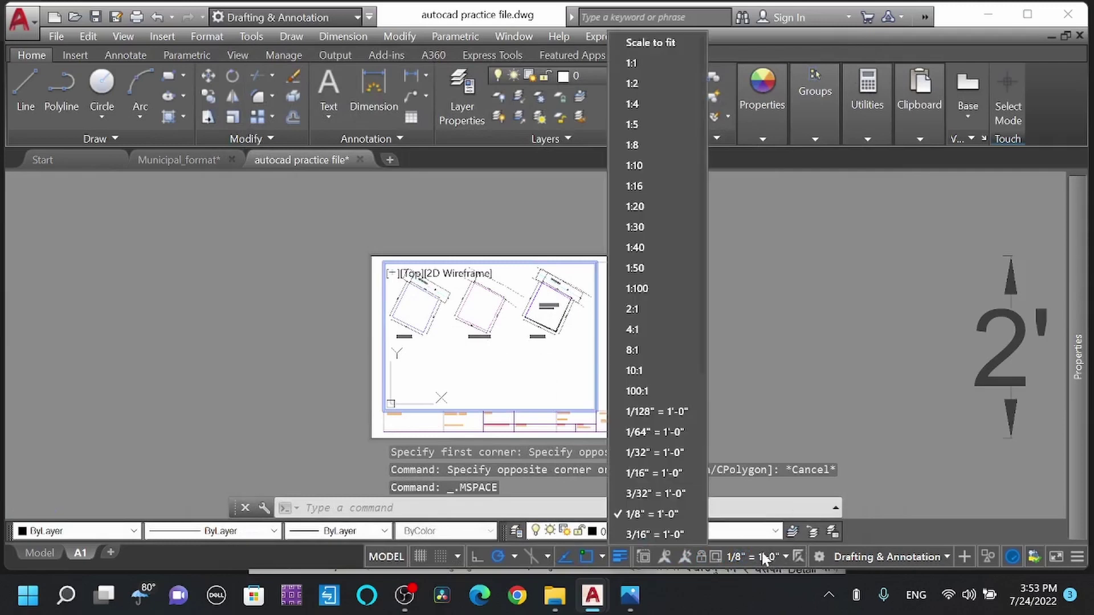
left_click(654, 513)
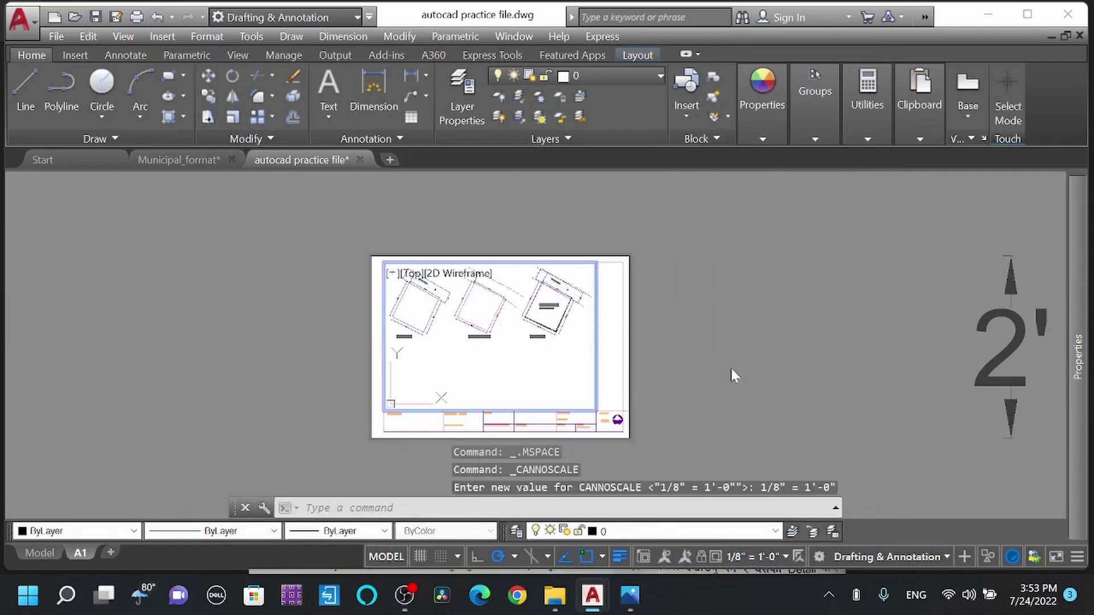
double_click(664, 335)
- Open the plot settings for the 1'-4" by 11" sheet format and set the paper size to ISO full bleed A3 (420.00 x 297.00 MM)
scroll(747, 315, "down", 5)
scroll(716, 313, "up", 3)
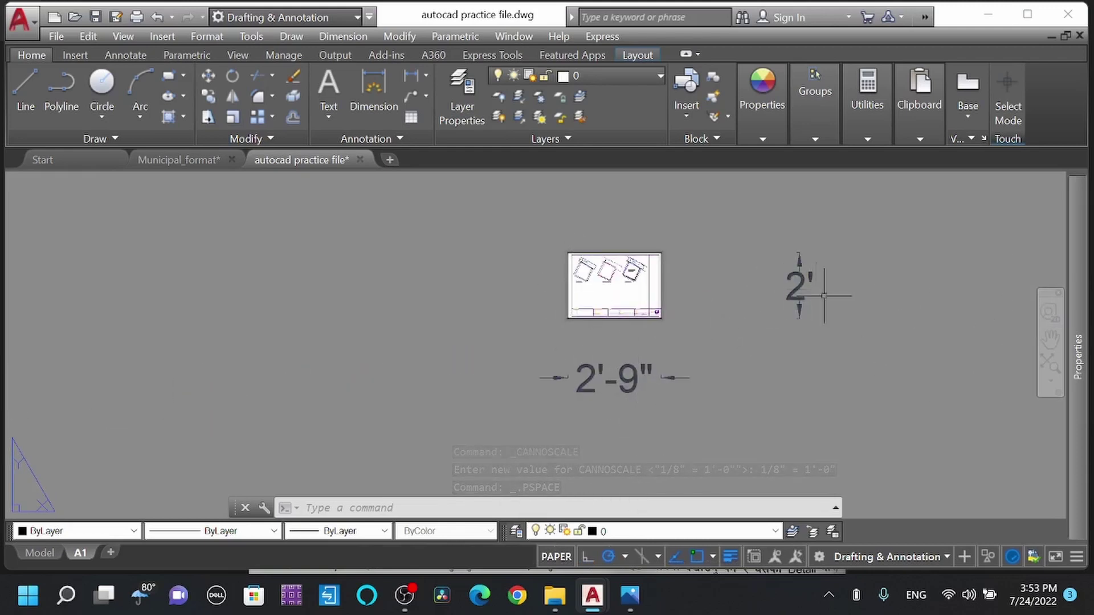
scroll(824, 296, "down", 2)
scroll(464, 342, "up", 6)
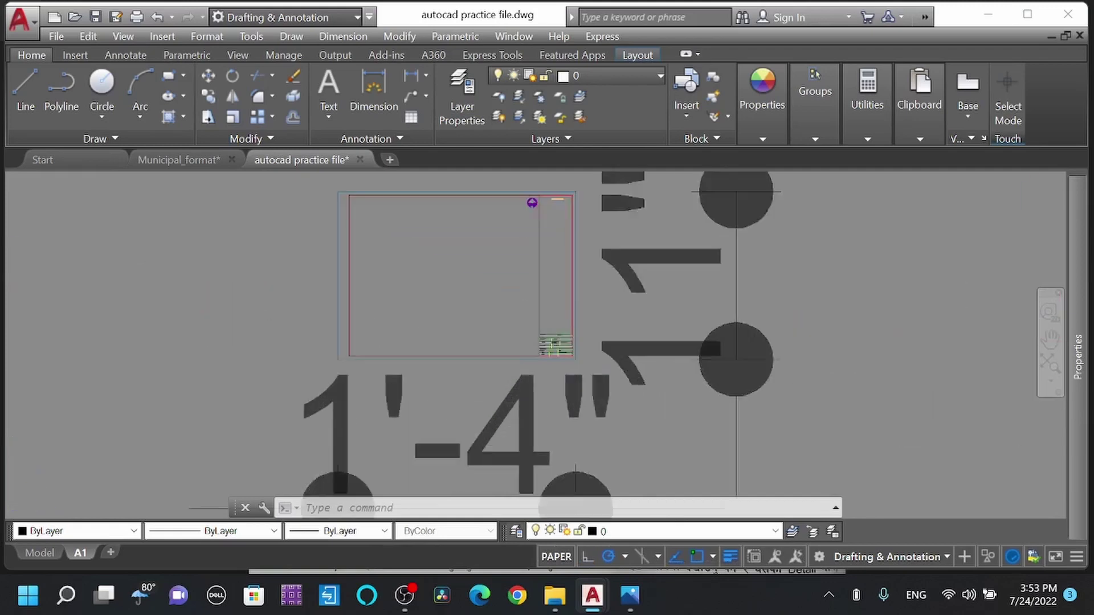
scroll(559, 342, "up", 3)
scroll(550, 323, "down", 5)
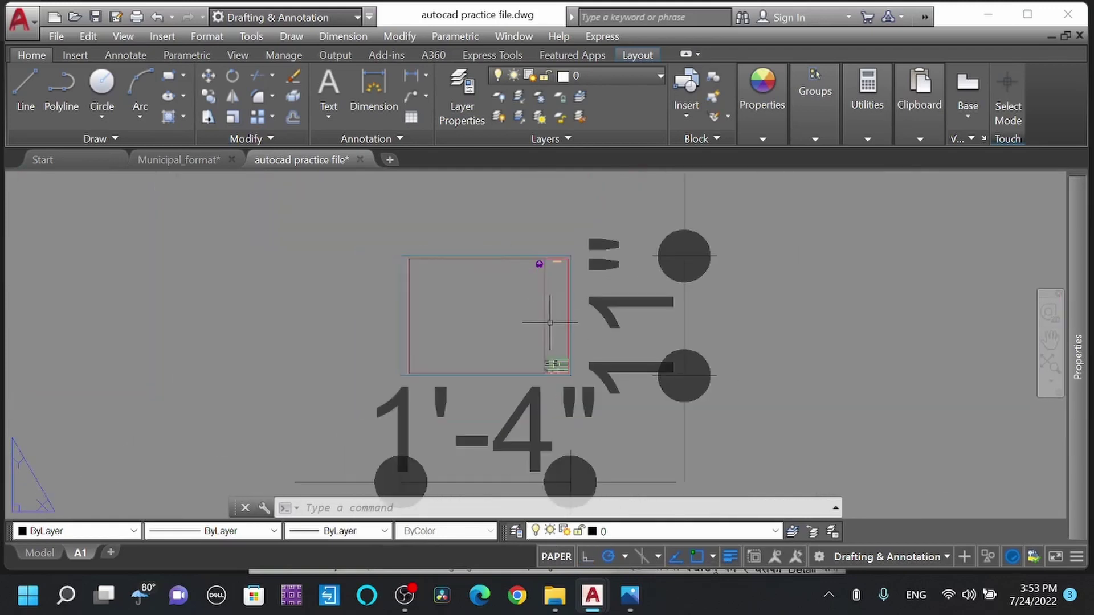
scroll(550, 322, "up", 3)
key("ctrl+p")
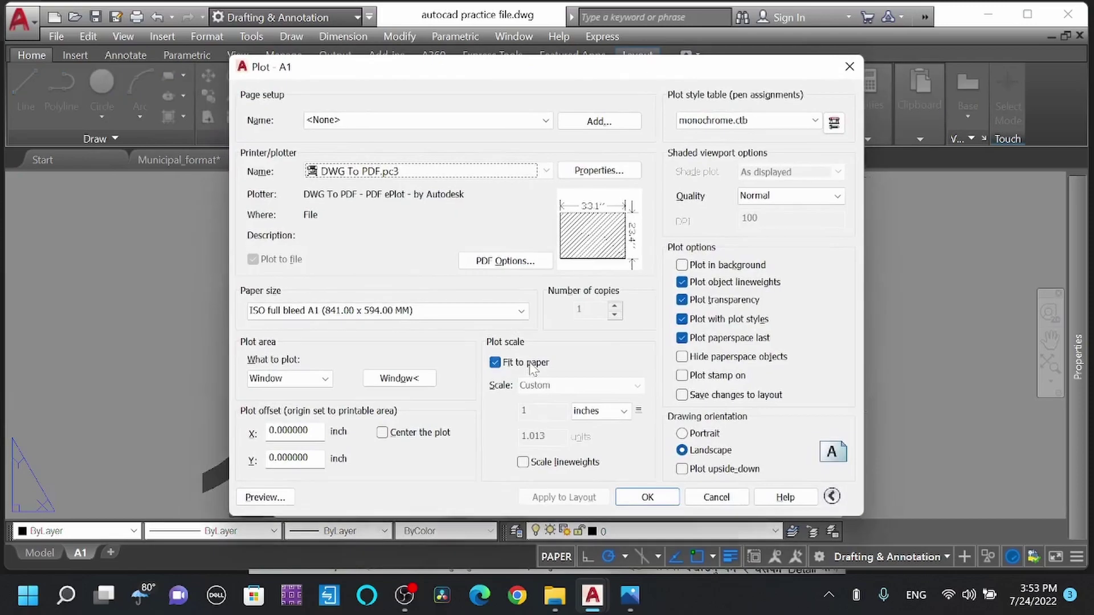
left_click(351, 316)
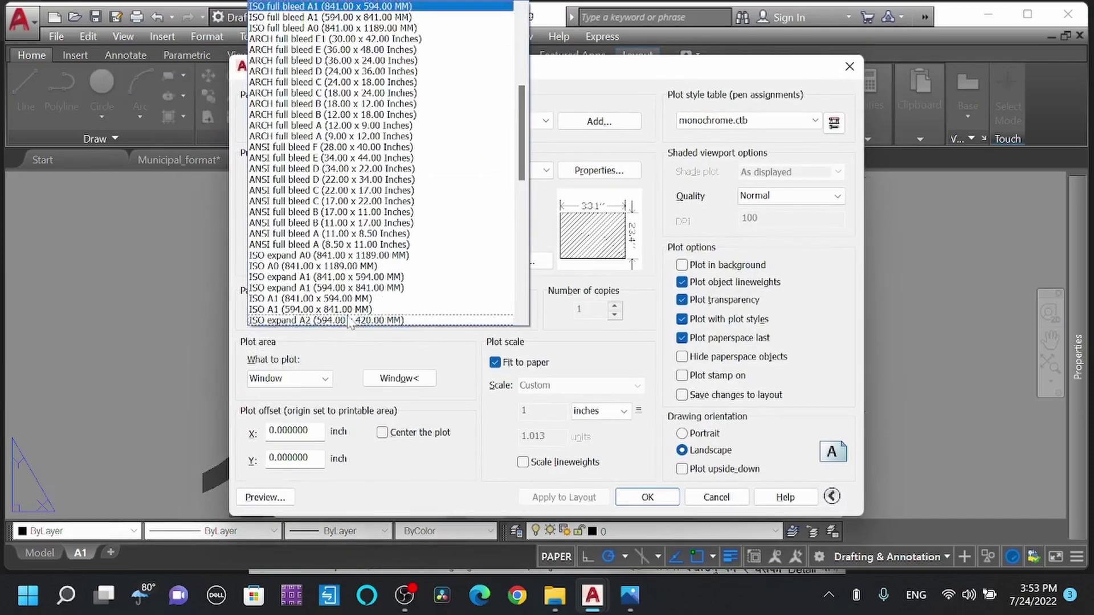
scroll(330, 206, "up", 3)
scroll(329, 206, "up", 2)
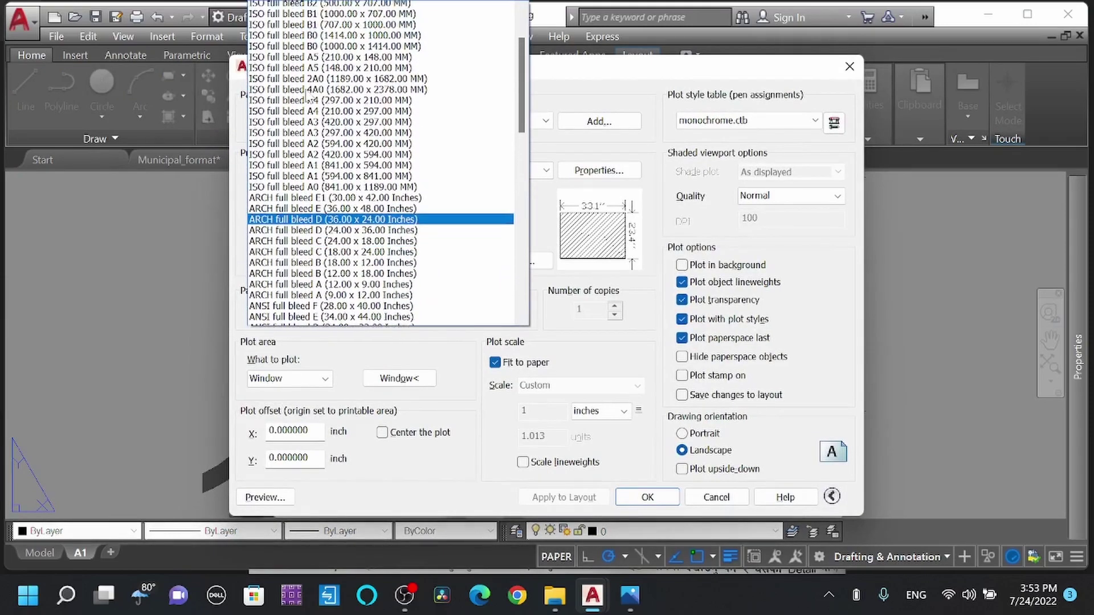
left_click(311, 127)
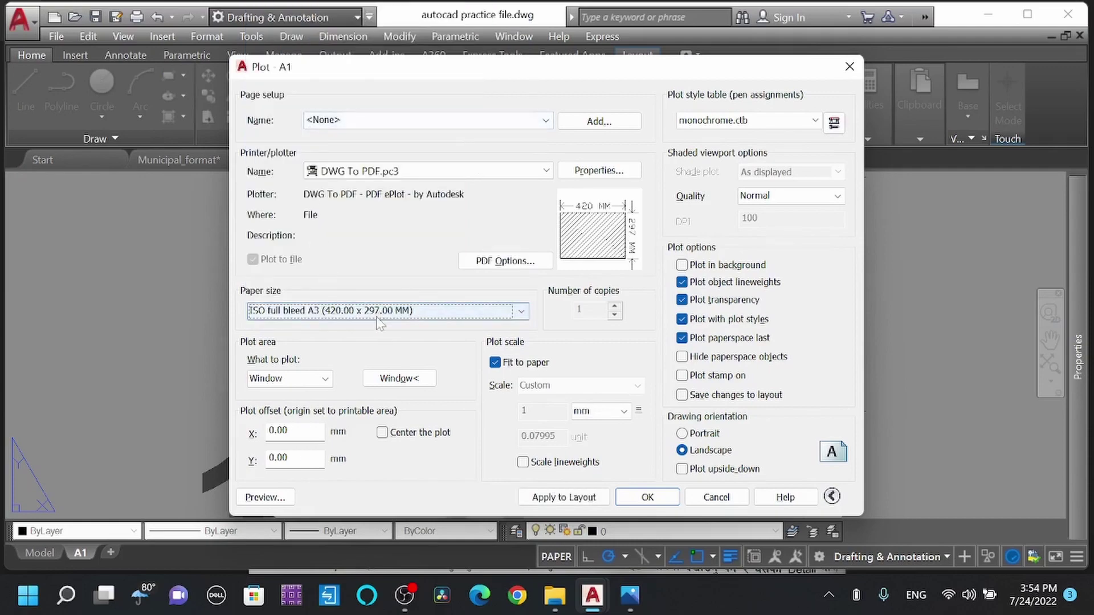
- Set the plot area to a window around the whole 1'-4" by 11" sheet format
left_click(401, 379)
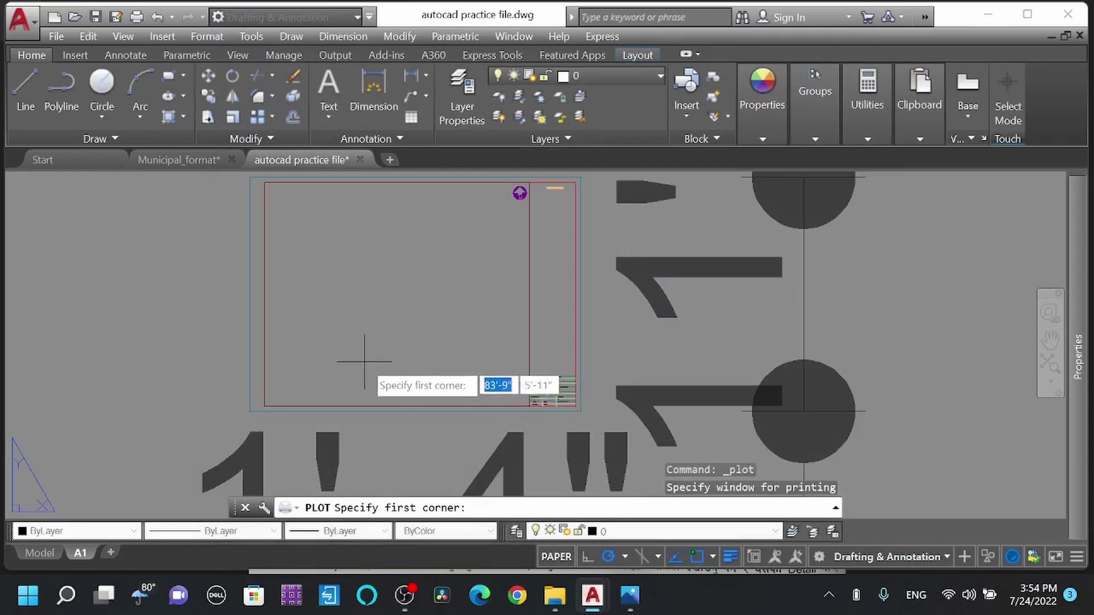
left_click(251, 408)
scroll(415, 335, "down", 1)
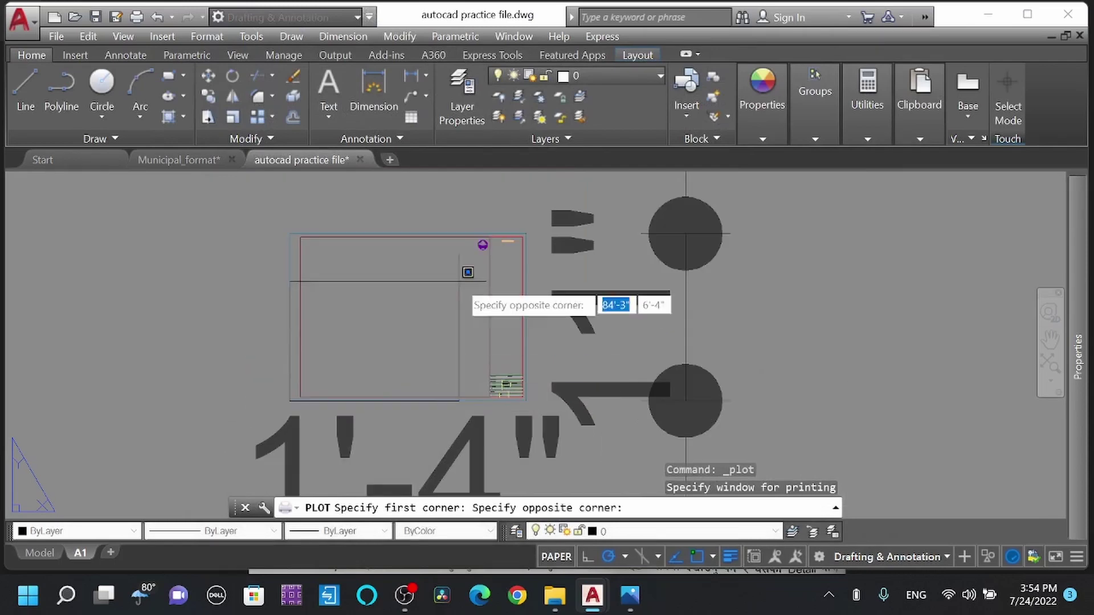
left_click(524, 236)
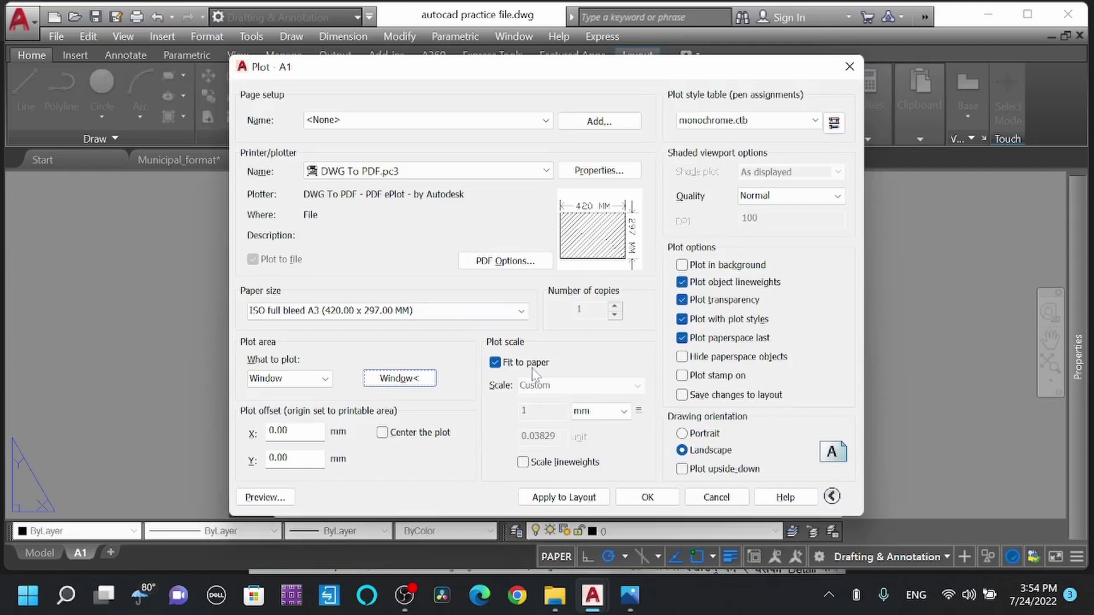
- Compare the A3 fit-to-paper scale in mm and inches, choose inches, and apply the plot settings to the layout
left_click(495, 363)
left_click(495, 363)
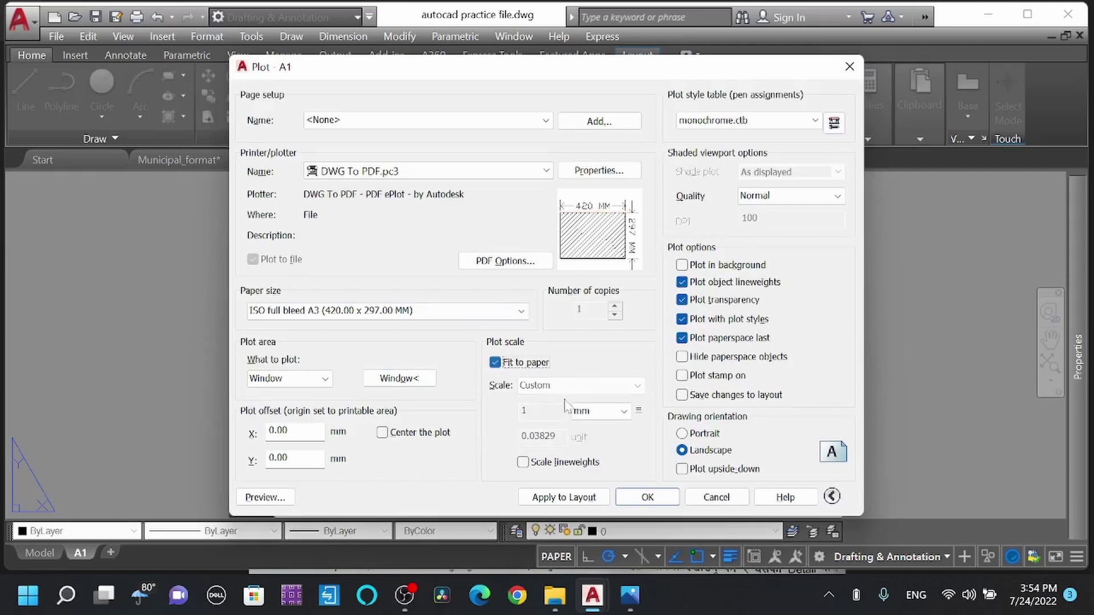
left_click(600, 410)
left_click(596, 423)
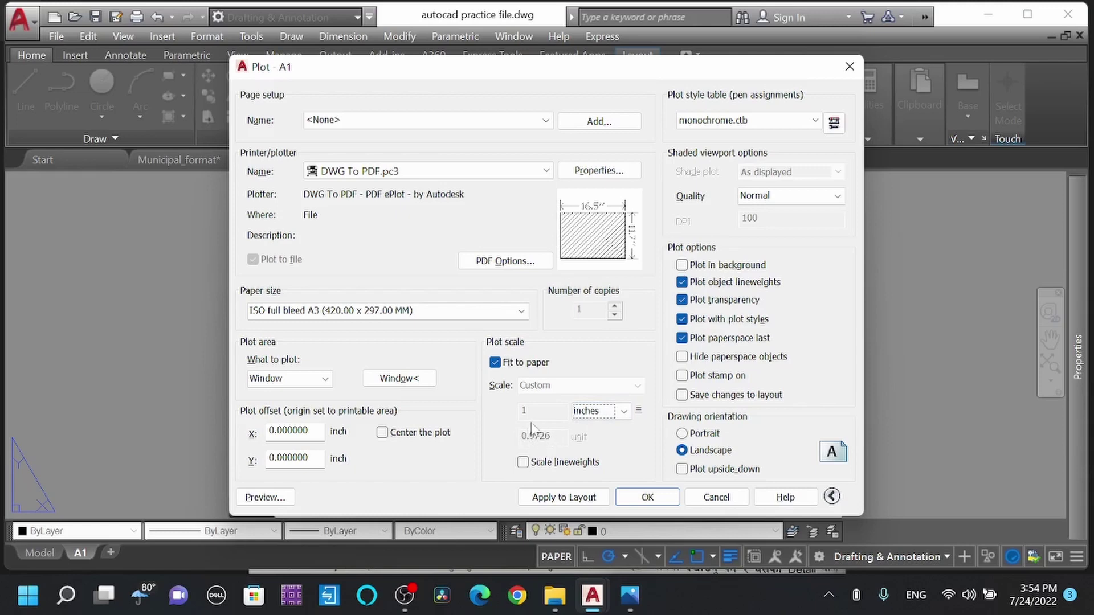
left_click(623, 413)
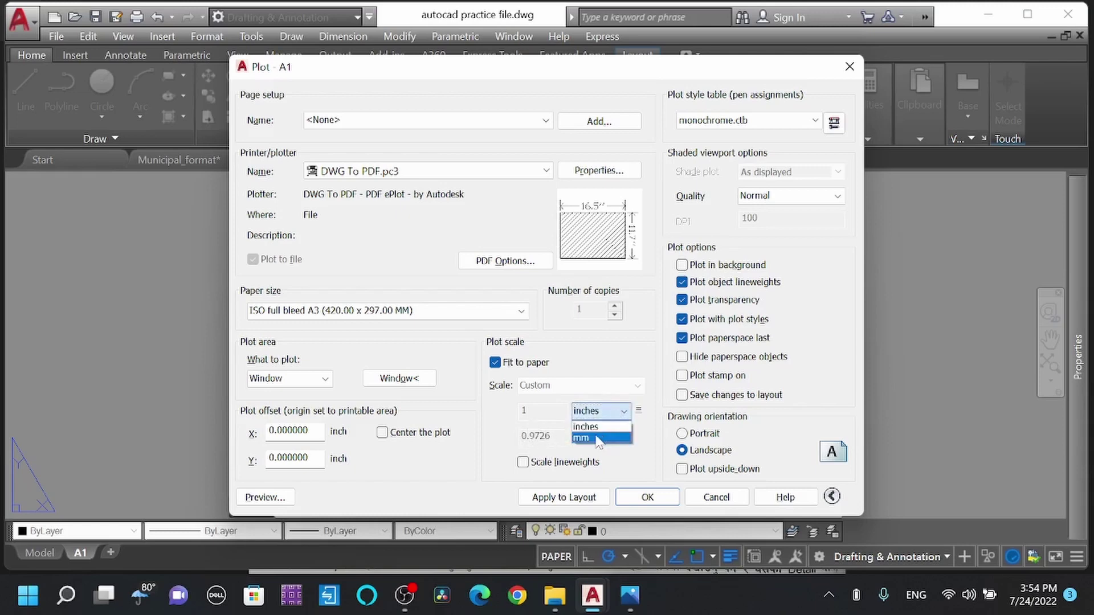
left_click(596, 439)
left_click(599, 411)
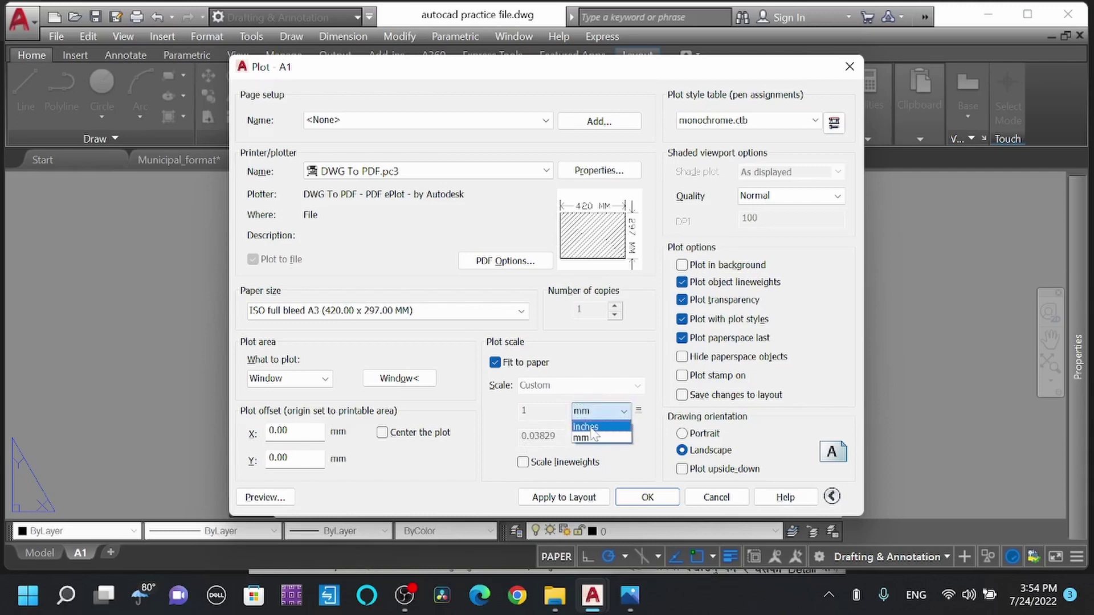
left_click(590, 428)
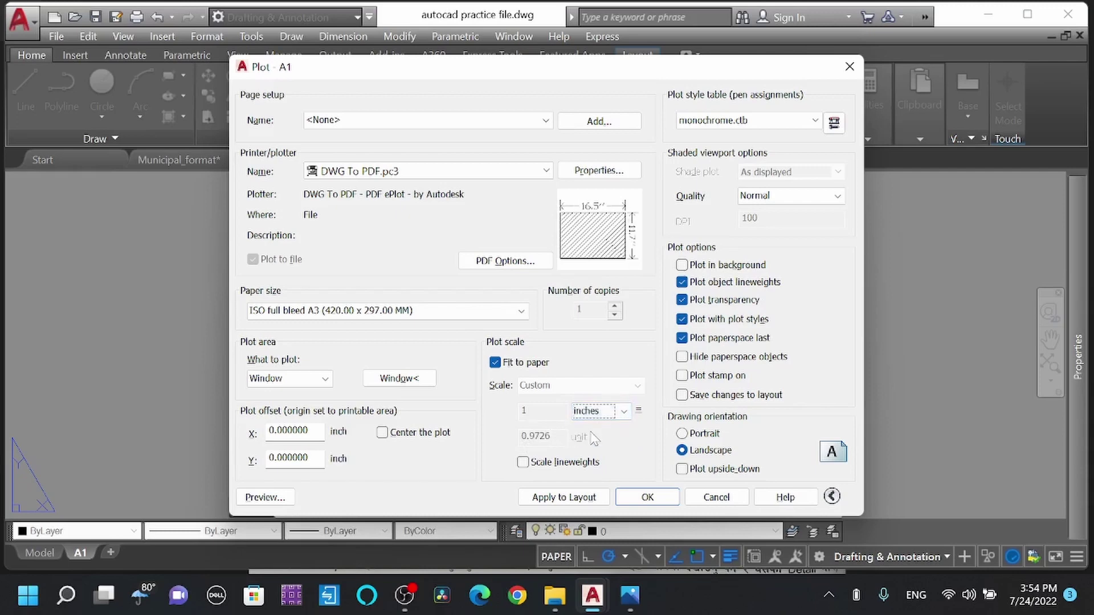
left_click(577, 499)
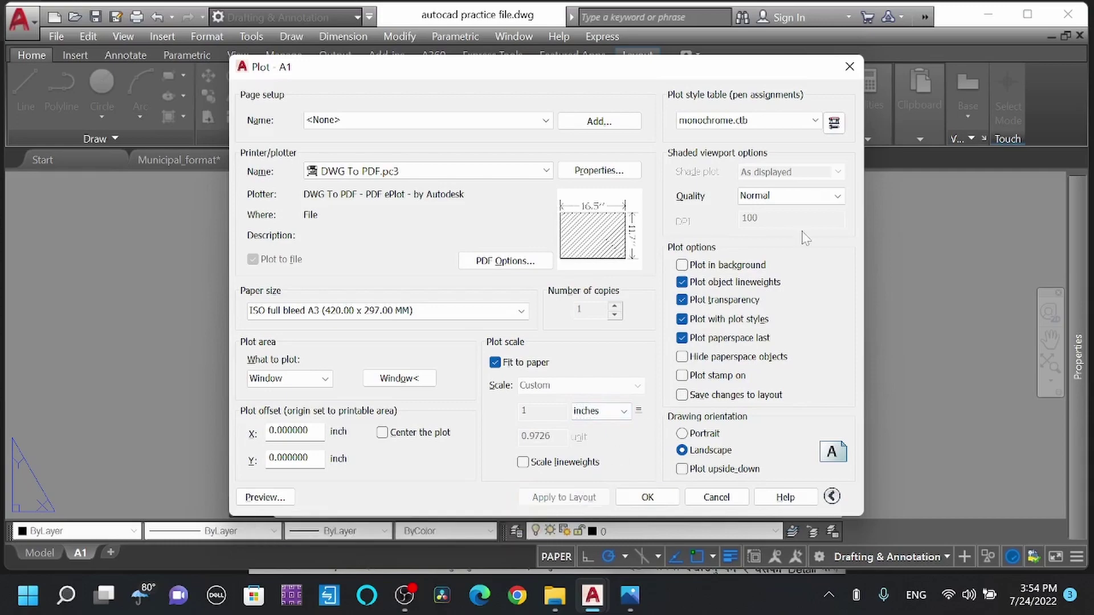
left_click(713, 500)
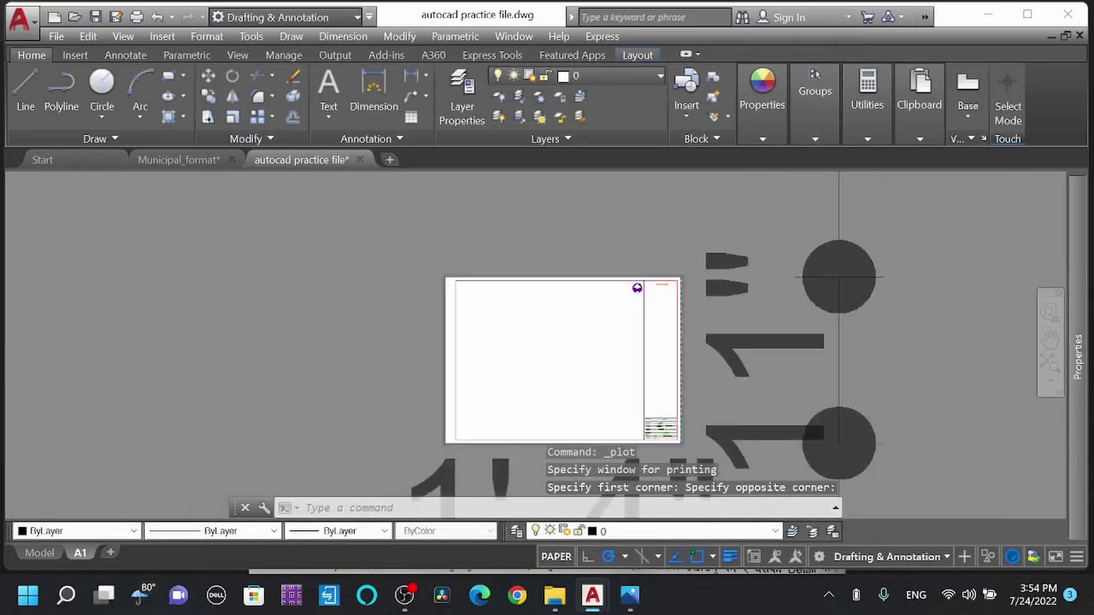
- Return to the site drawings sheet and set its plot paper size to ISO full bleed A1 (841.00 x 594.00 MM)
scroll(627, 308, "up", 5)
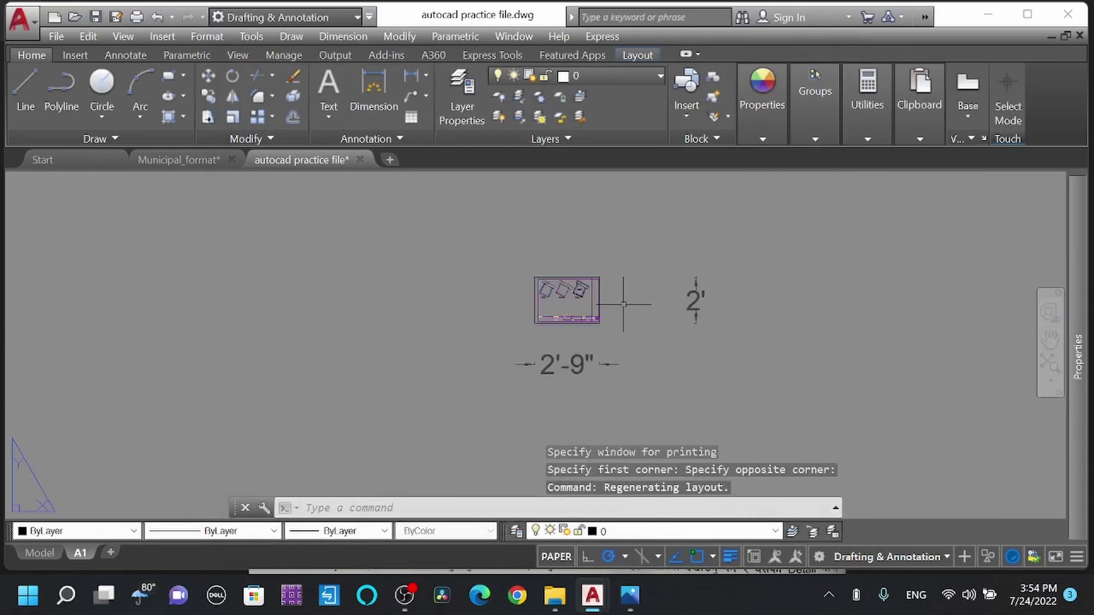
scroll(577, 323, "up", 6)
scroll(639, 310, "down", 5)
scroll(661, 336, "down", 2)
scroll(679, 340, "up", 4)
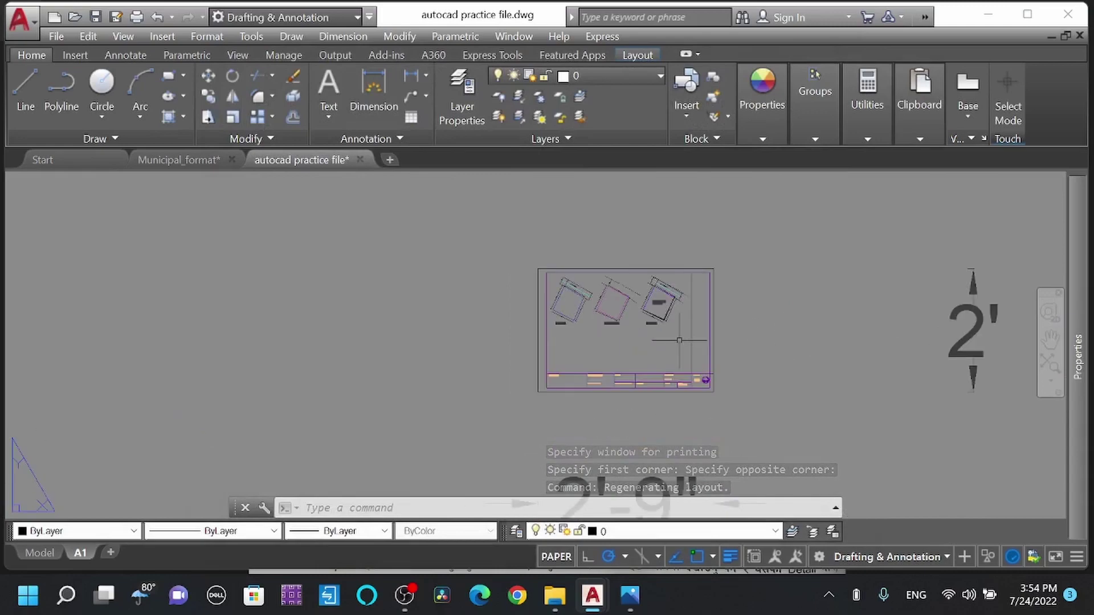
key("ctrl+p")
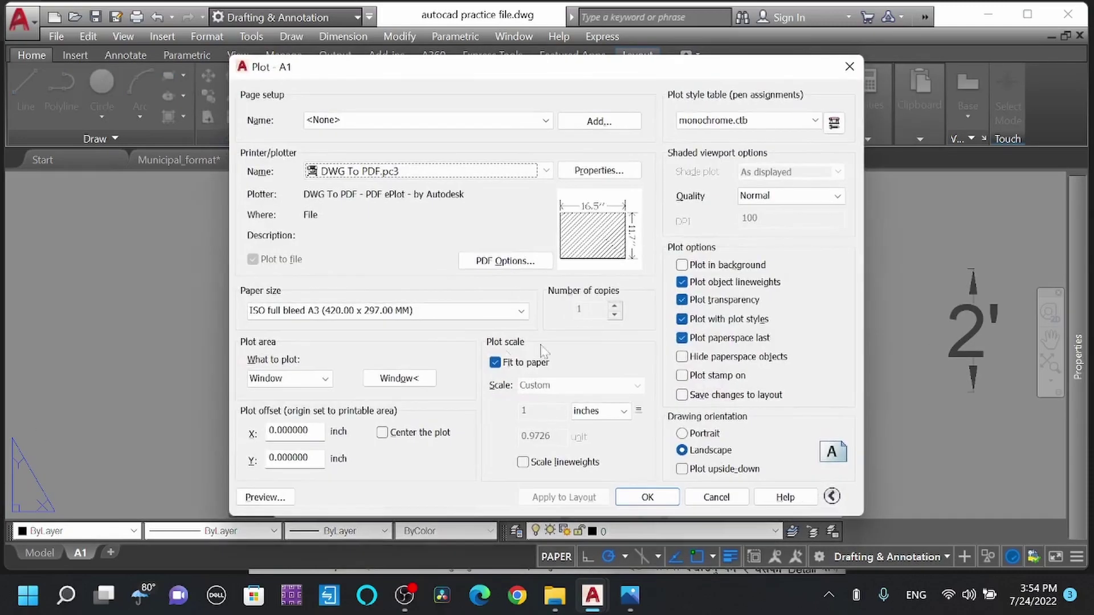
left_click(354, 309)
scroll(359, 212, "up", 4)
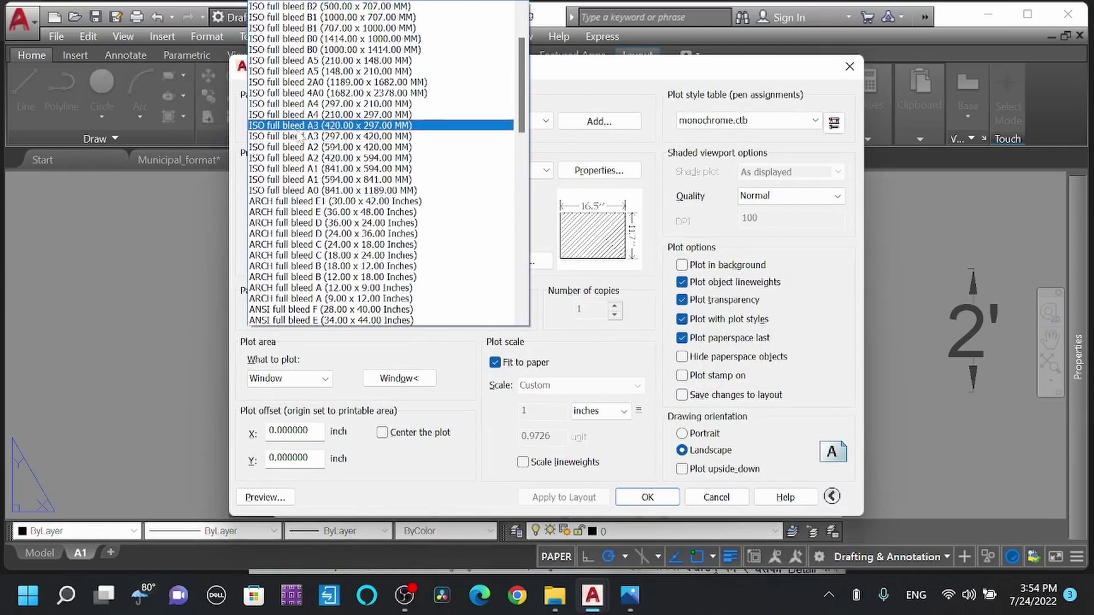
left_click(301, 172)
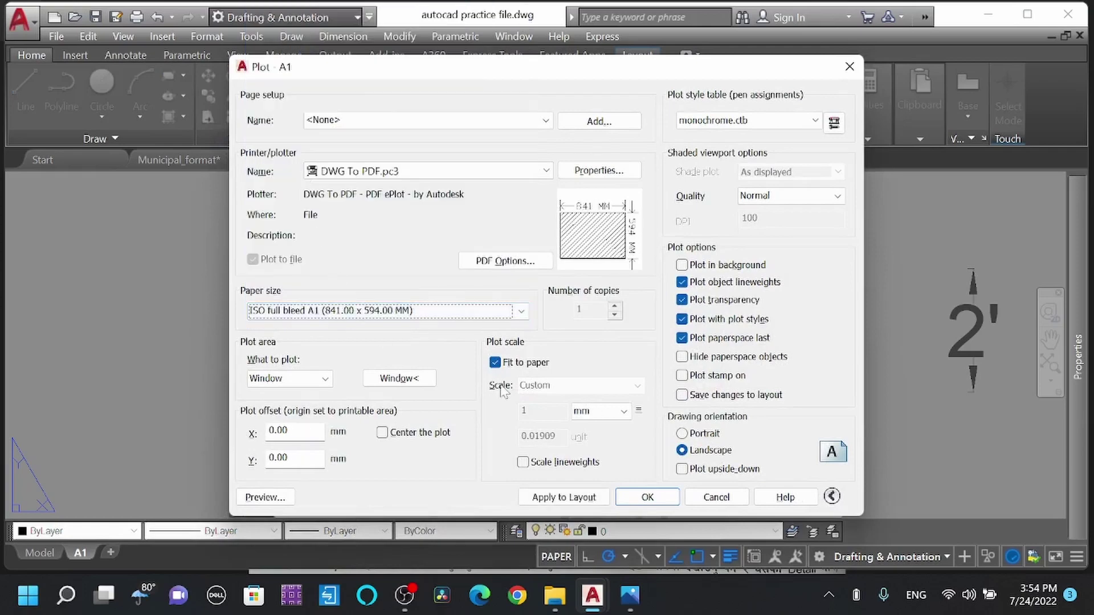
- Set the plot area to a window around the whole sheet with the three site drawings
left_click(400, 378)
left_click(538, 392)
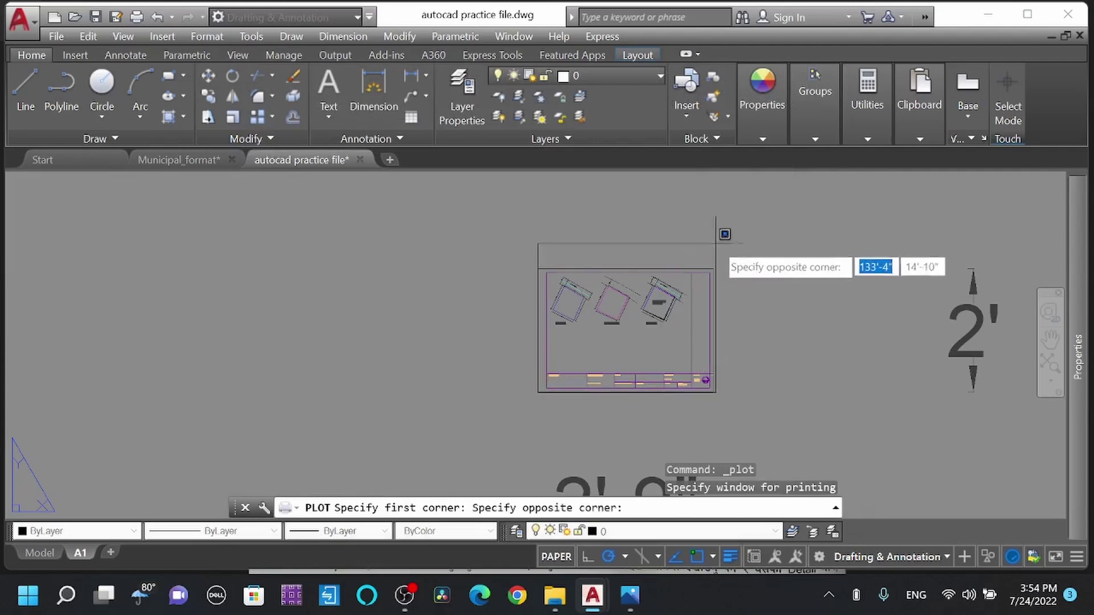
left_click(721, 261)
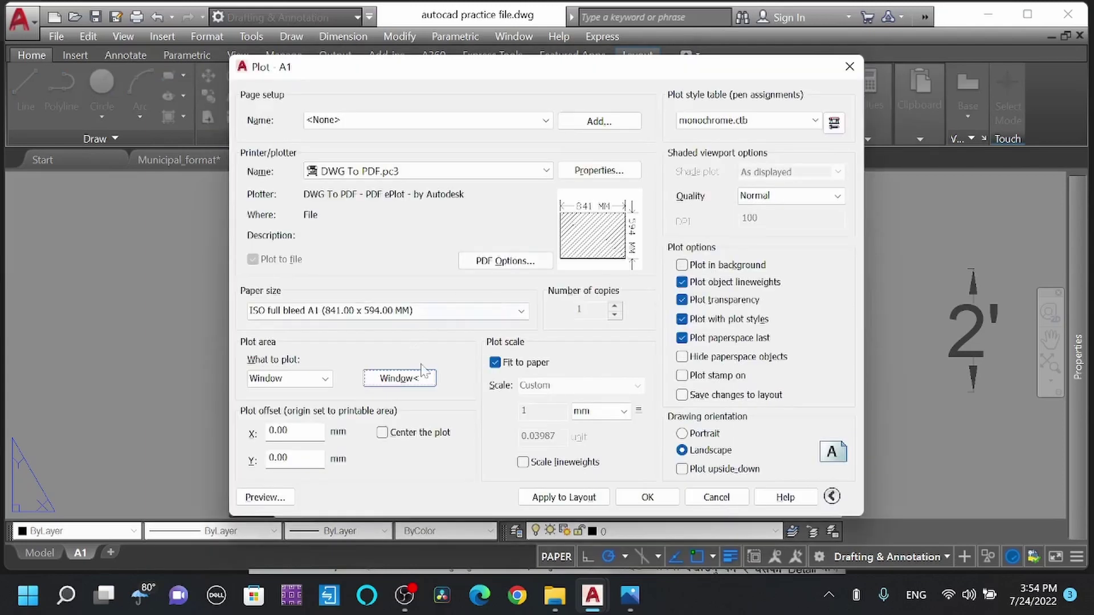
- Set the plot units to inches, apply the A1 plot settings to the layout, and close them without plotting
left_click(573, 411)
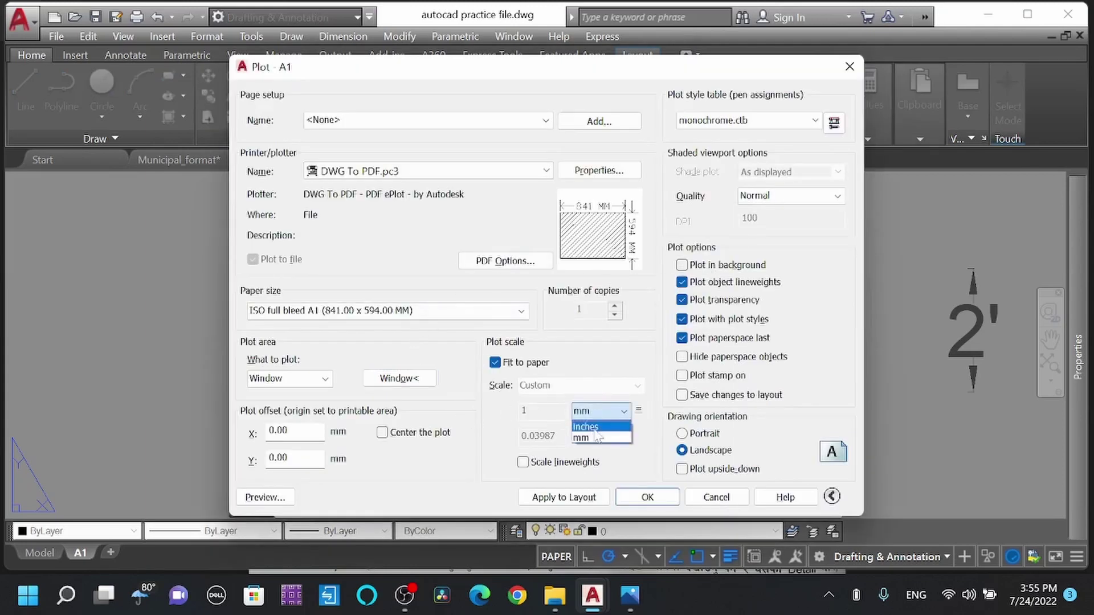
left_click(587, 424)
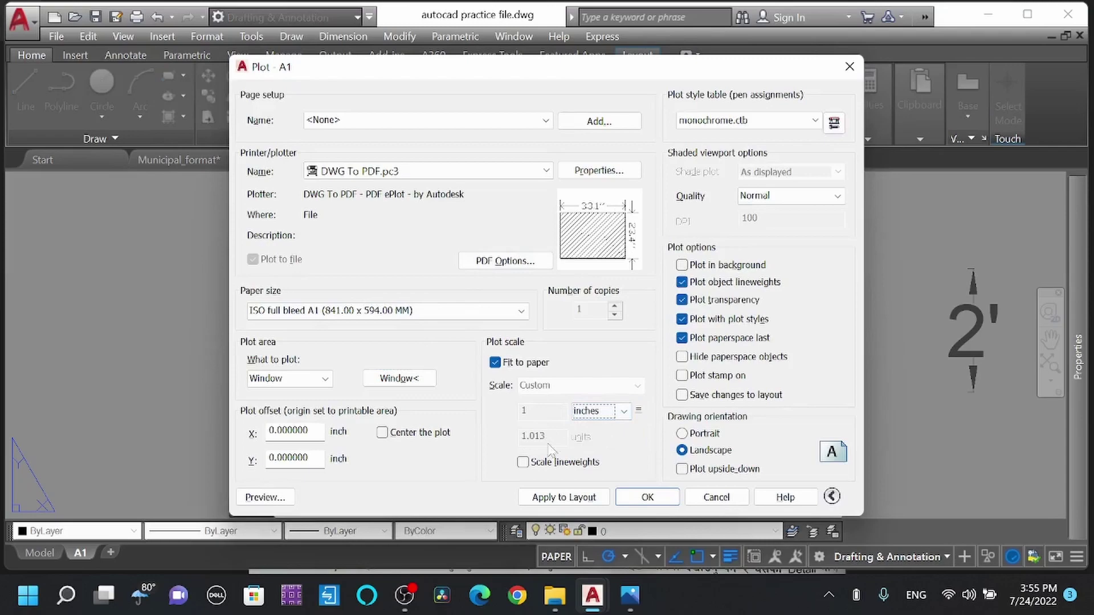
left_click(563, 498)
left_click(849, 67)
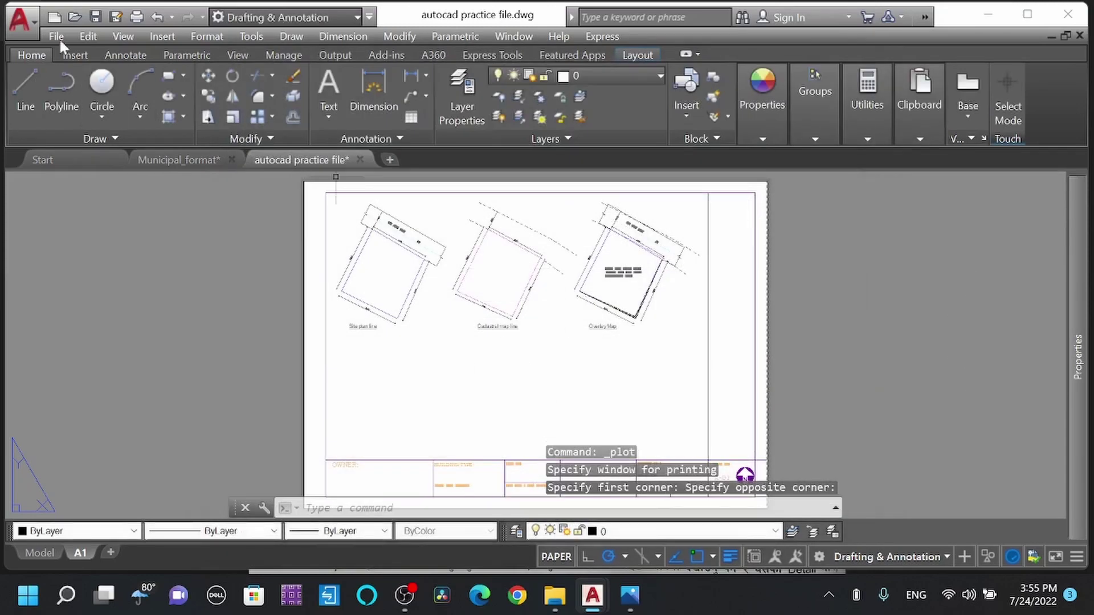
- Save the drawing with the updated A1 layout
left_click(95, 17)
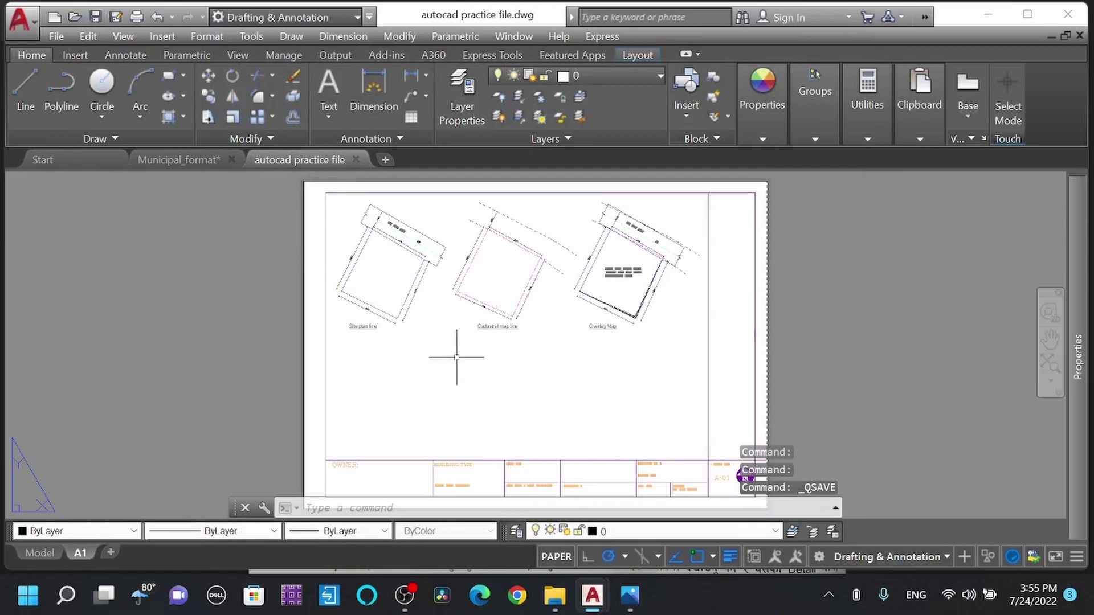
scroll(456, 355, "down", 3)
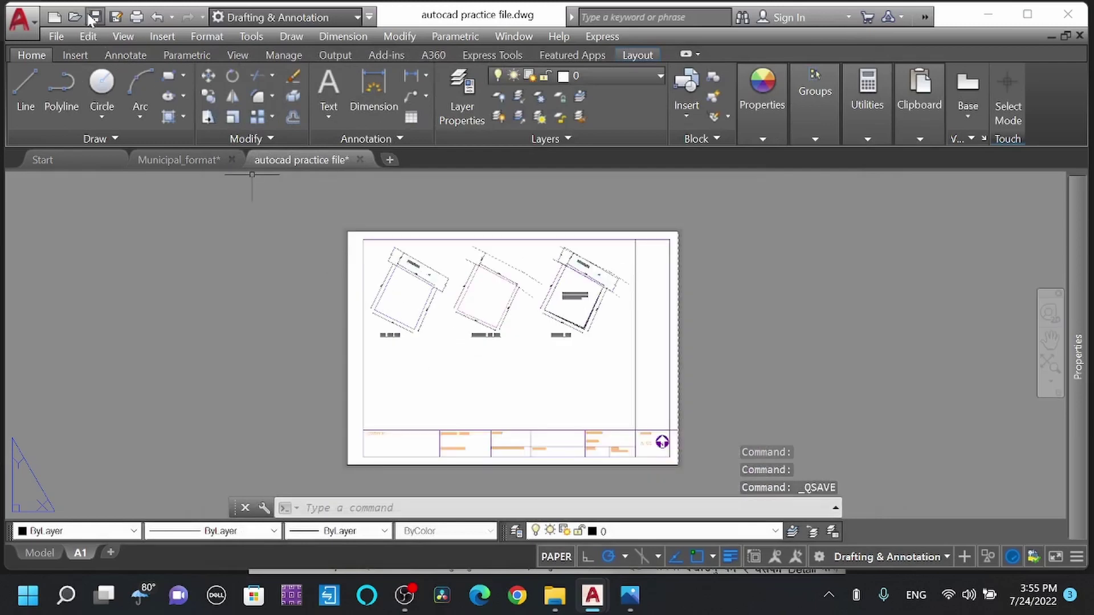
scroll(518, 363, "up", 2)
scroll(516, 367, "down", 2)
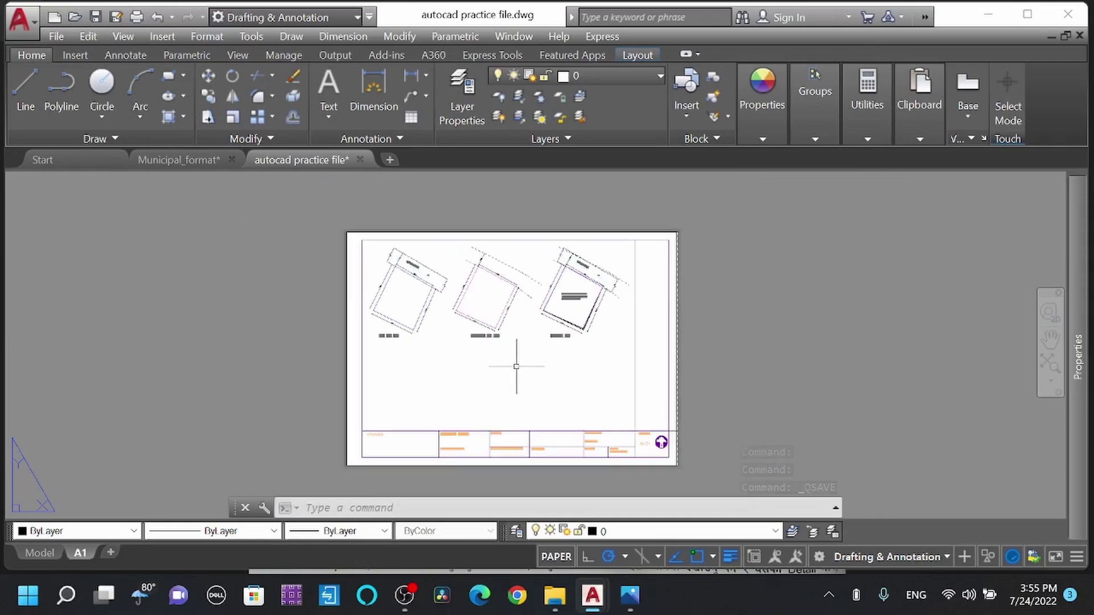
- Set the default save format to AutoCAD 2007/LT2007 Drawing (*.dwg) in the program options and save the drawing
type("OP")
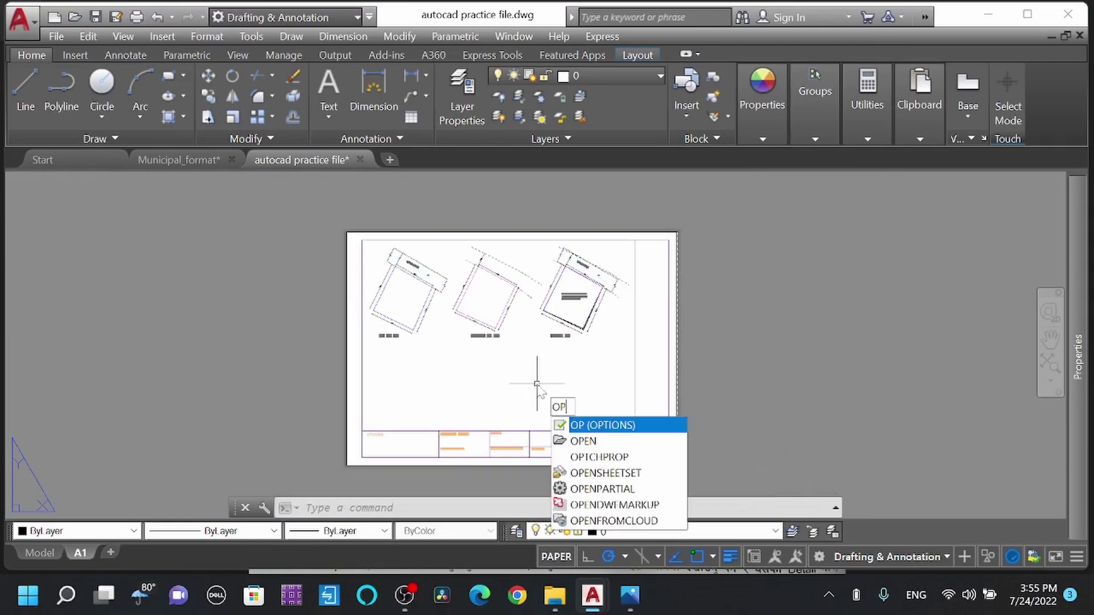
left_click(589, 427)
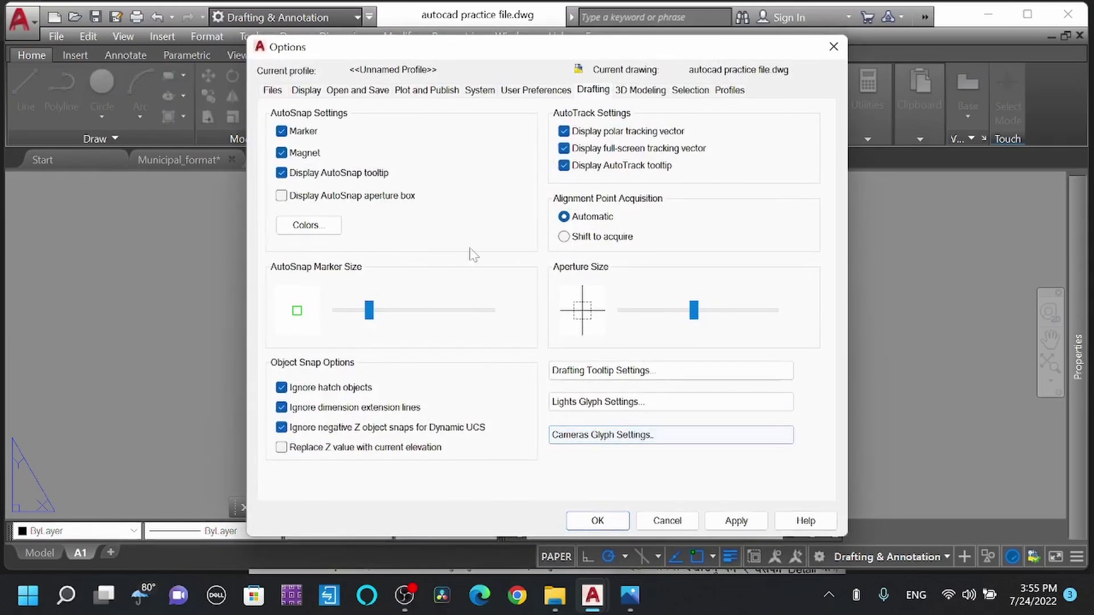
left_click(358, 90)
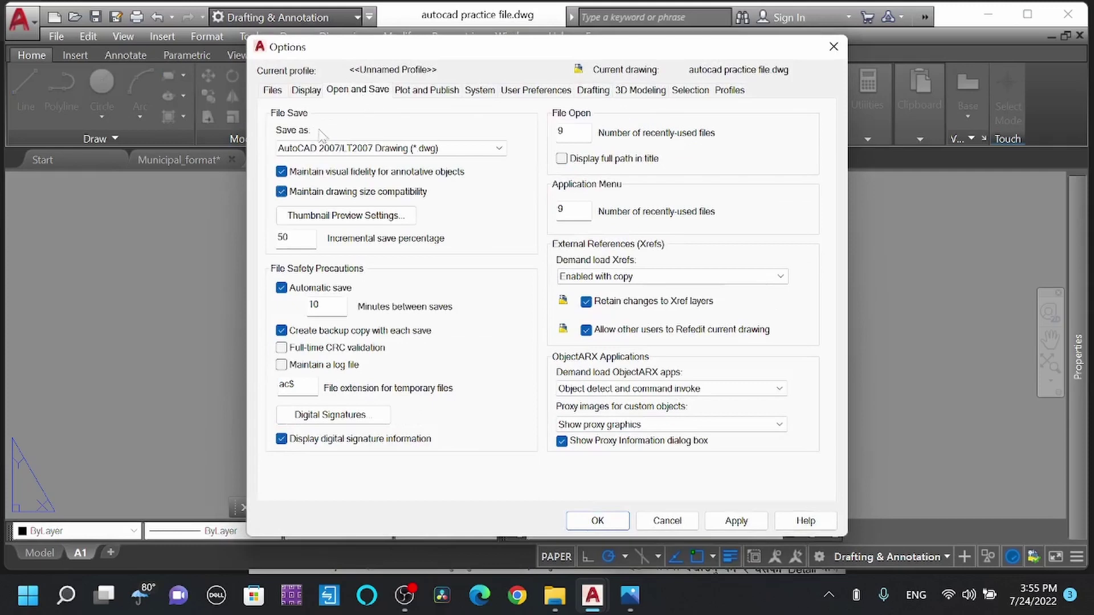
left_click(351, 156)
scroll(352, 171, "down", 3)
scroll(353, 183, "up", 3)
scroll(349, 191, "up", 1)
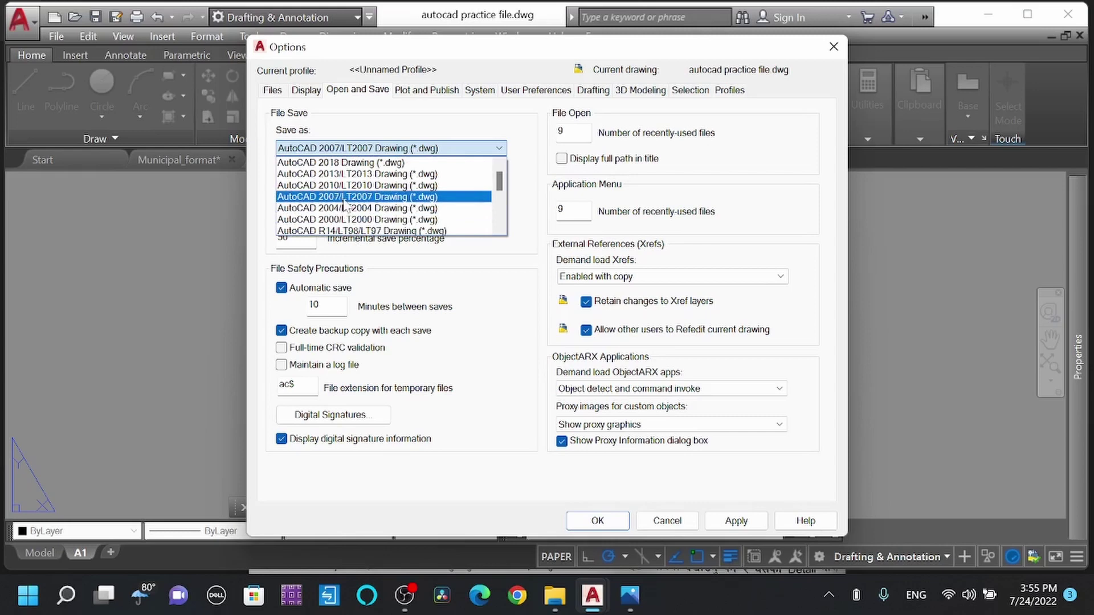
left_click(345, 199)
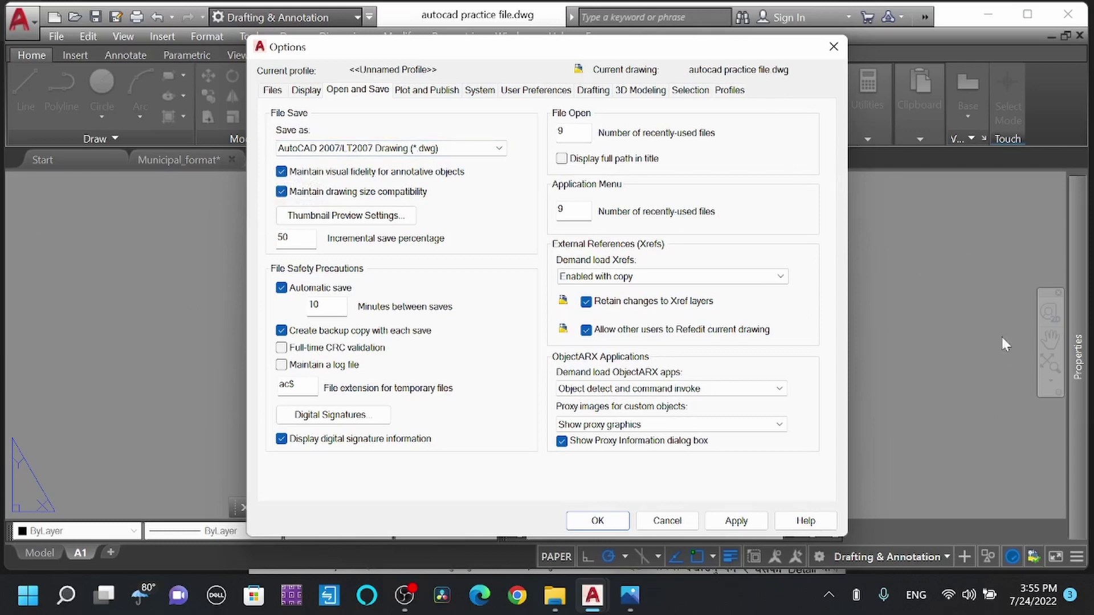
left_click(592, 520)
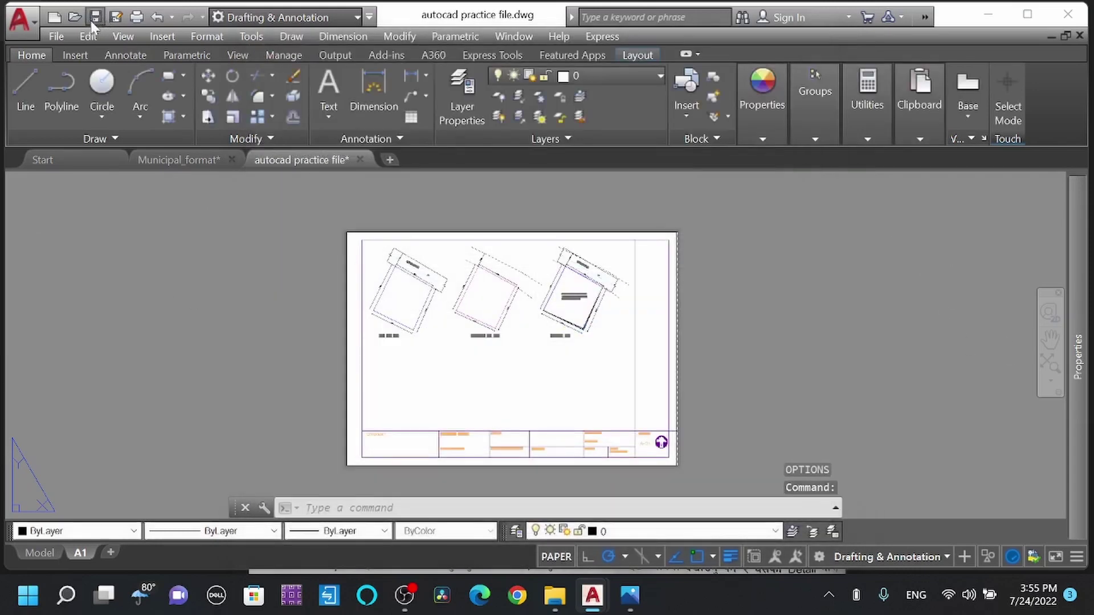
left_click(95, 16)
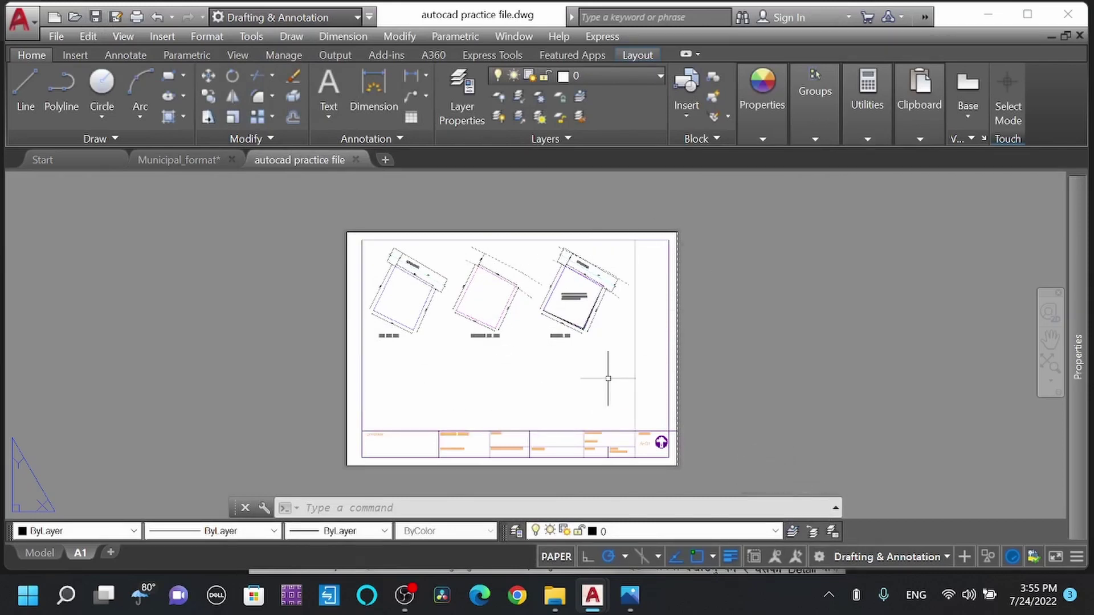
- Examine the three site drawings and the title block on the A1 sheet
scroll(567, 372, "down", 2)
scroll(558, 381, "up", 3)
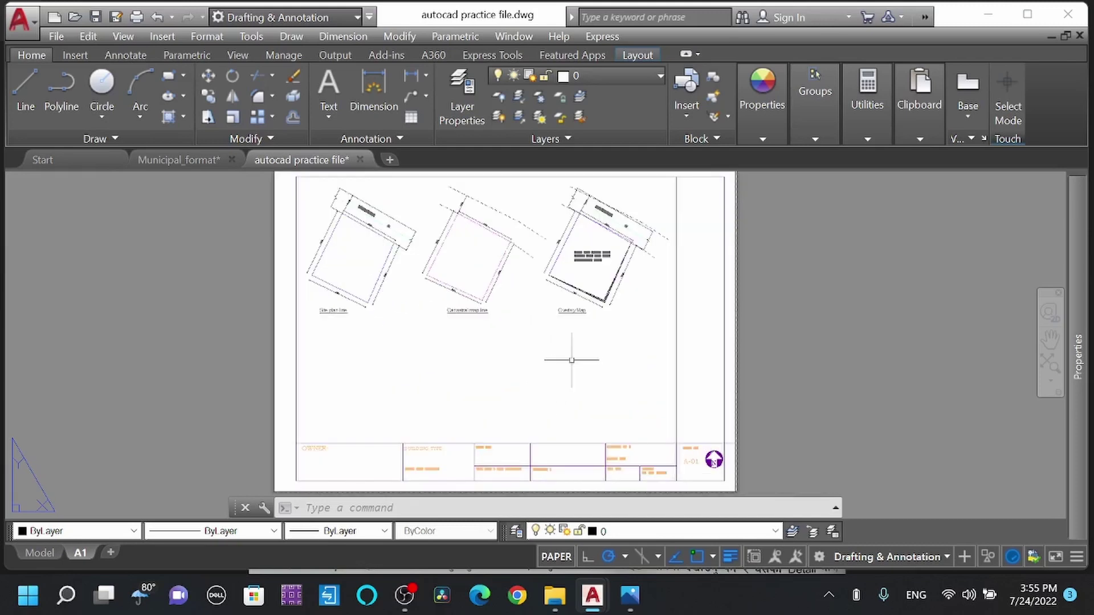
scroll(573, 360, "down", 1)
scroll(525, 368, "up", 1)
scroll(541, 370, "down", 1)
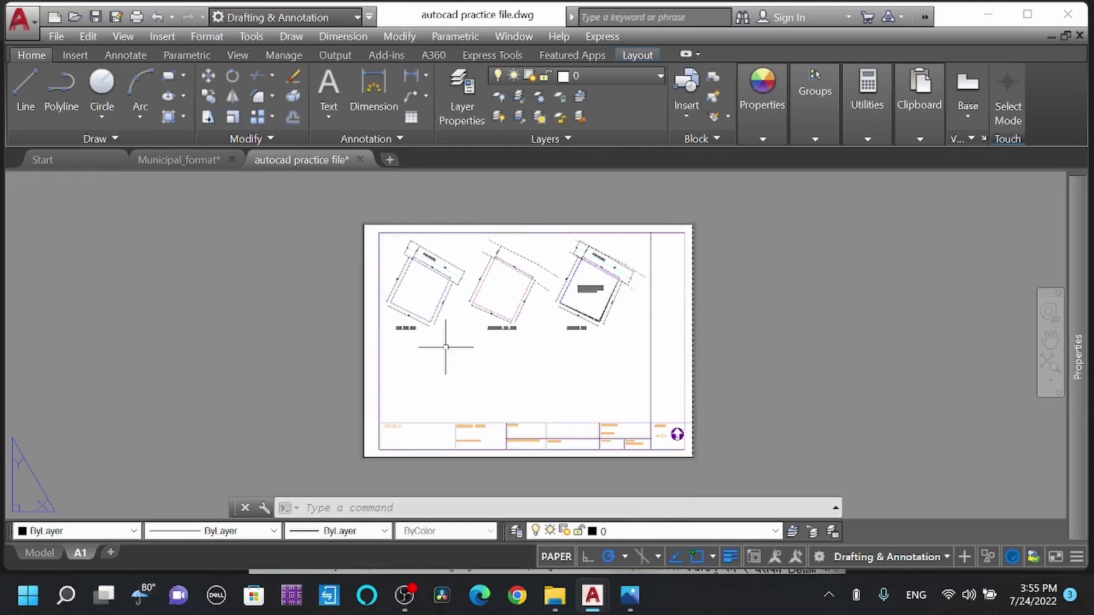
scroll(446, 292, "up", 6)
scroll(427, 274, "down", 4)
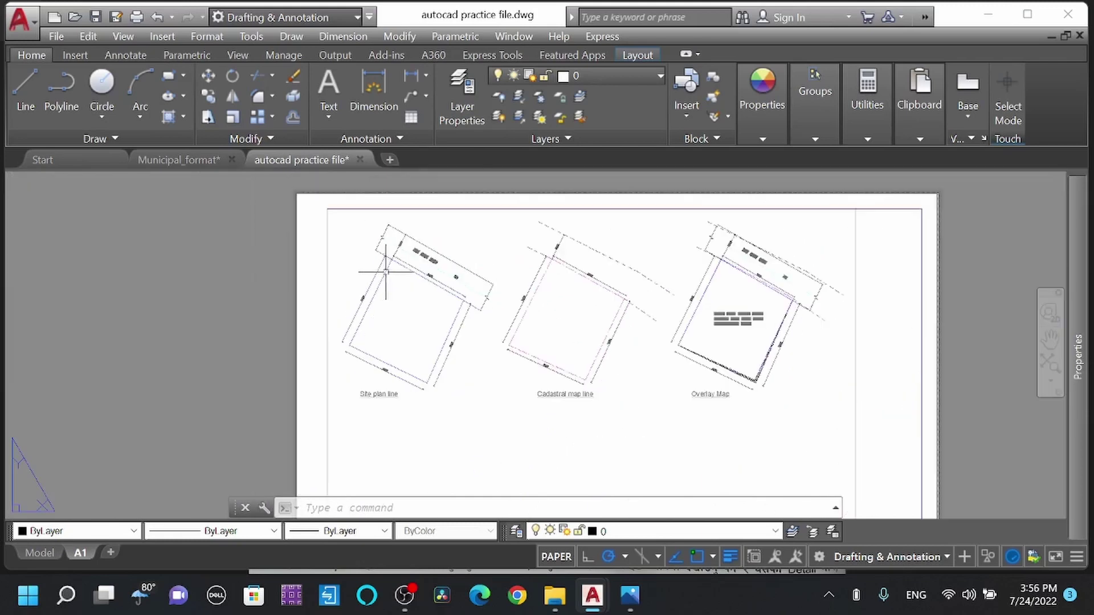
scroll(596, 381, "down", 2)
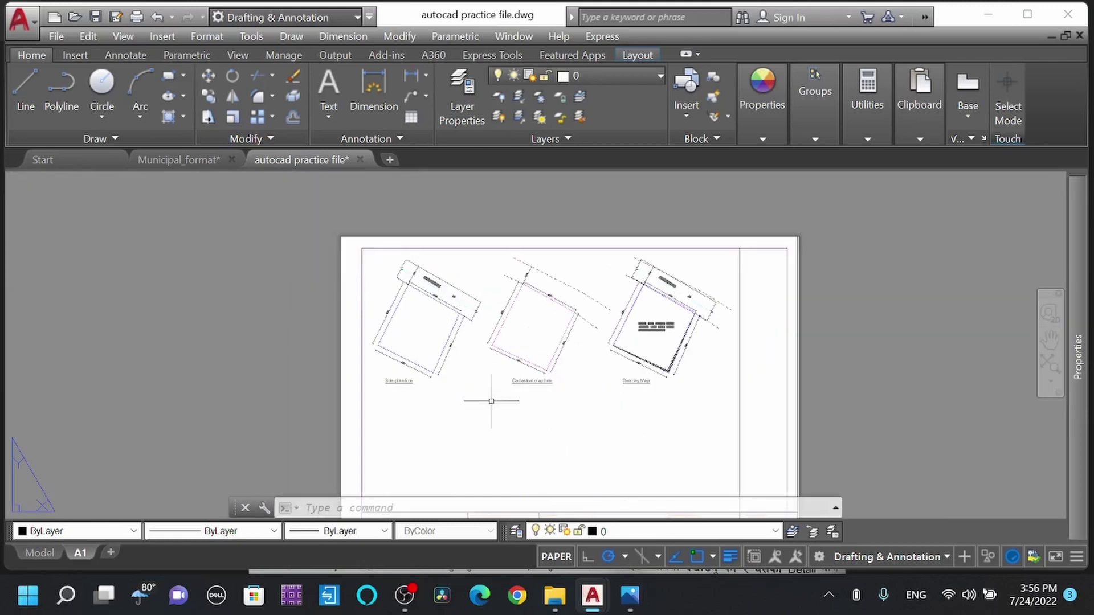
scroll(494, 416, "down", 2)
middle_click_drag(494, 415, 456, 379)
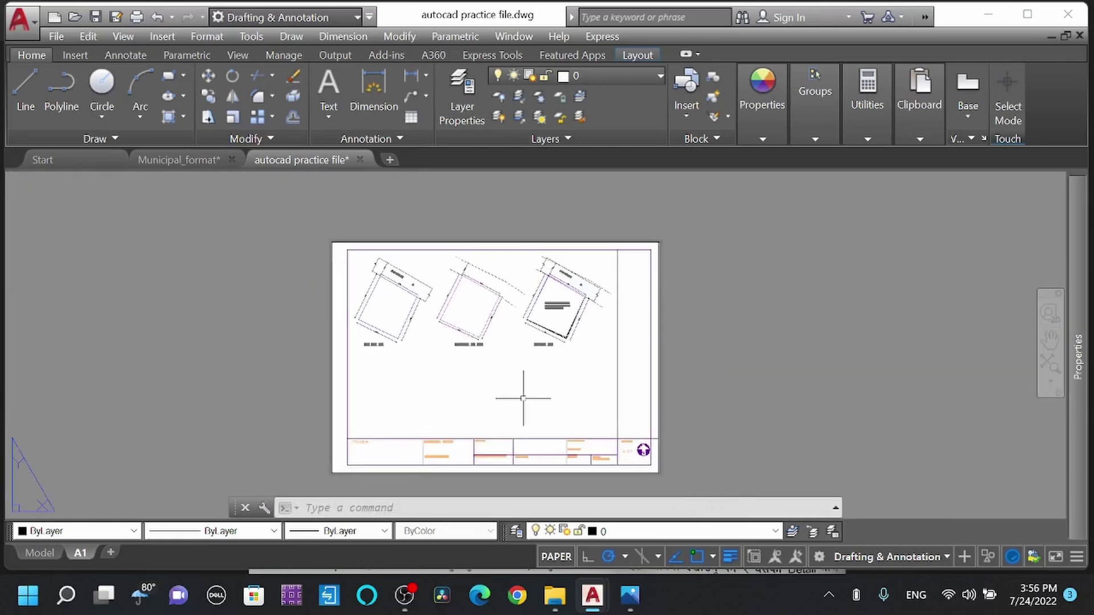
- Preview the A1 plot and examine the site plan's boundary lines, dimensions and road label
key("ctrl+p")
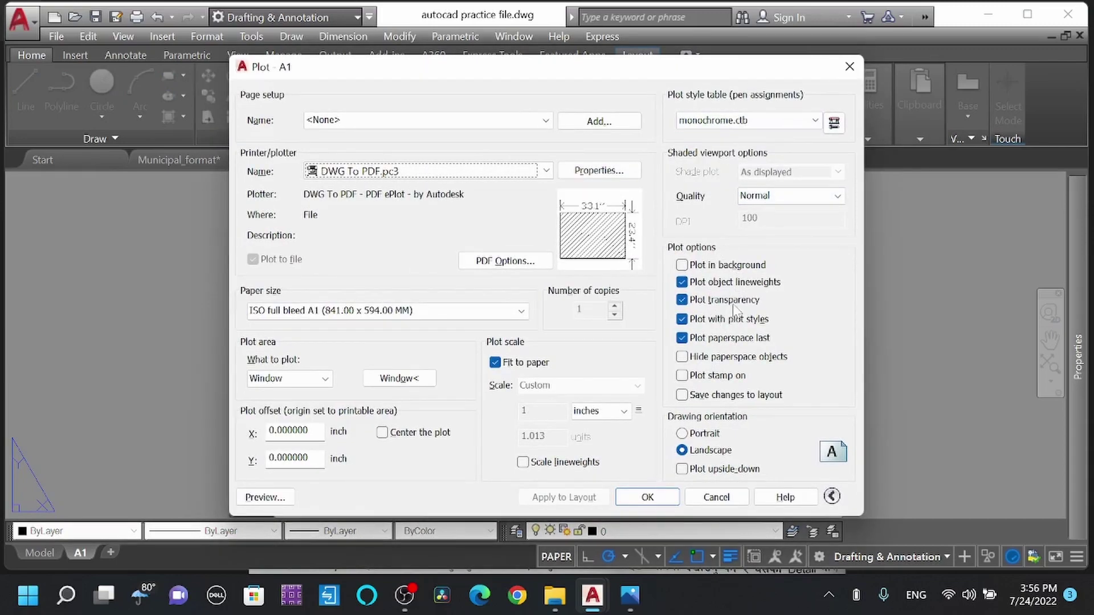
left_click(263, 497)
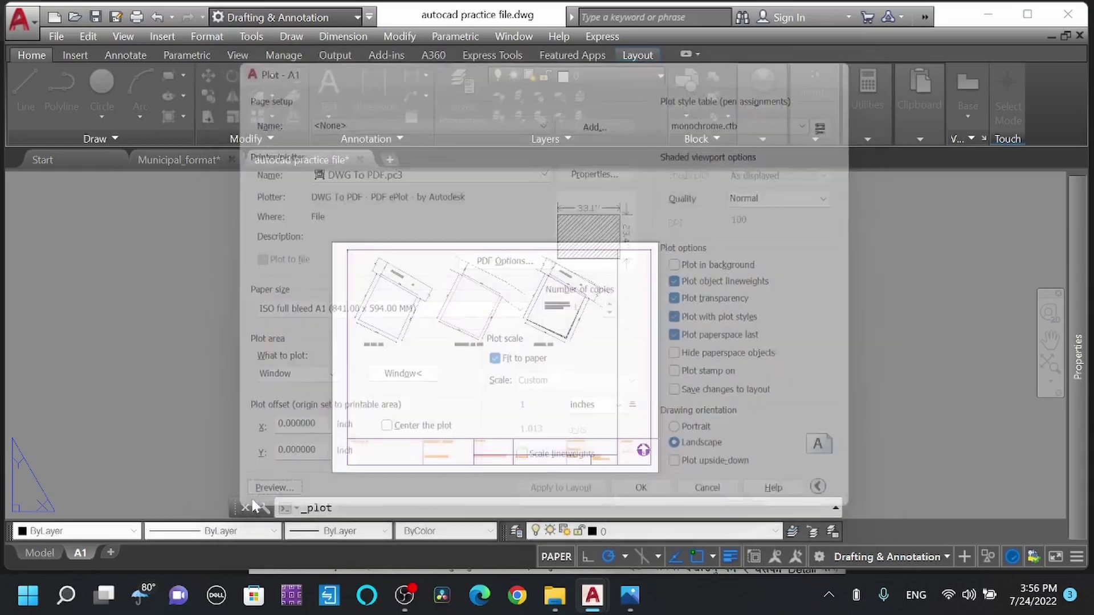
scroll(388, 195, "up", 4)
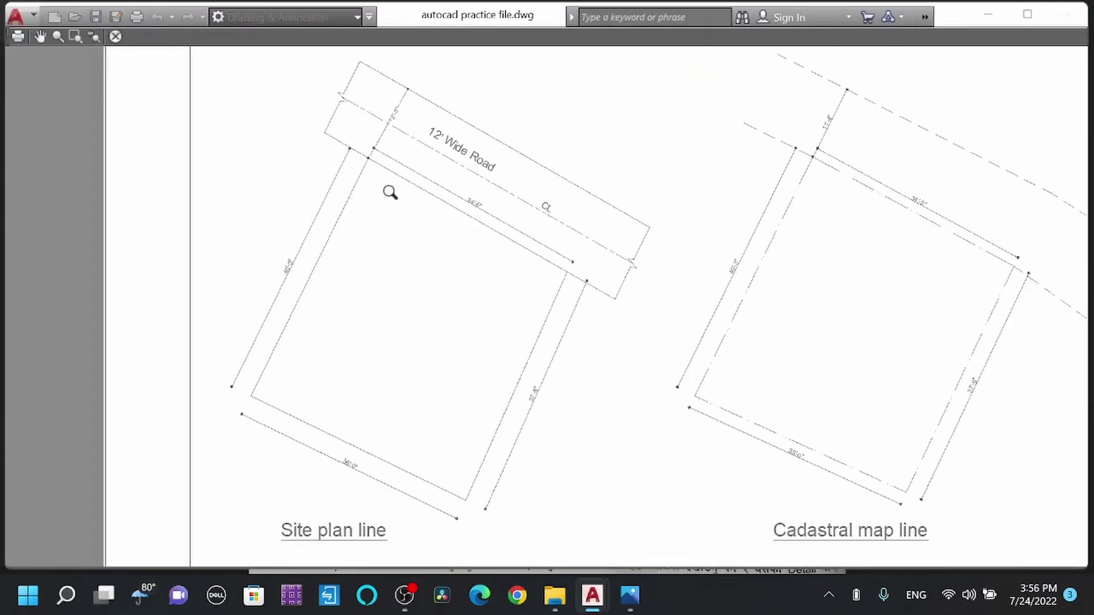
scroll(643, 279, "up", 2)
middle_click_drag(621, 337, 587, 369)
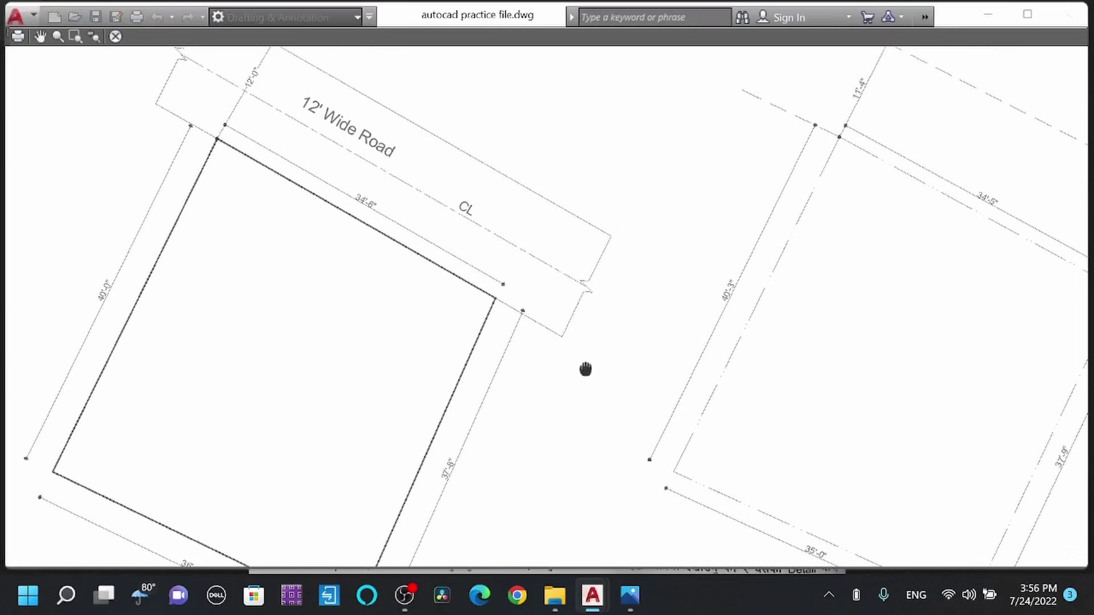
left_click_drag(563, 490, 580, 400)
left_click_drag(573, 308, 574, 385)
left_click_drag(361, 437, 363, 336)
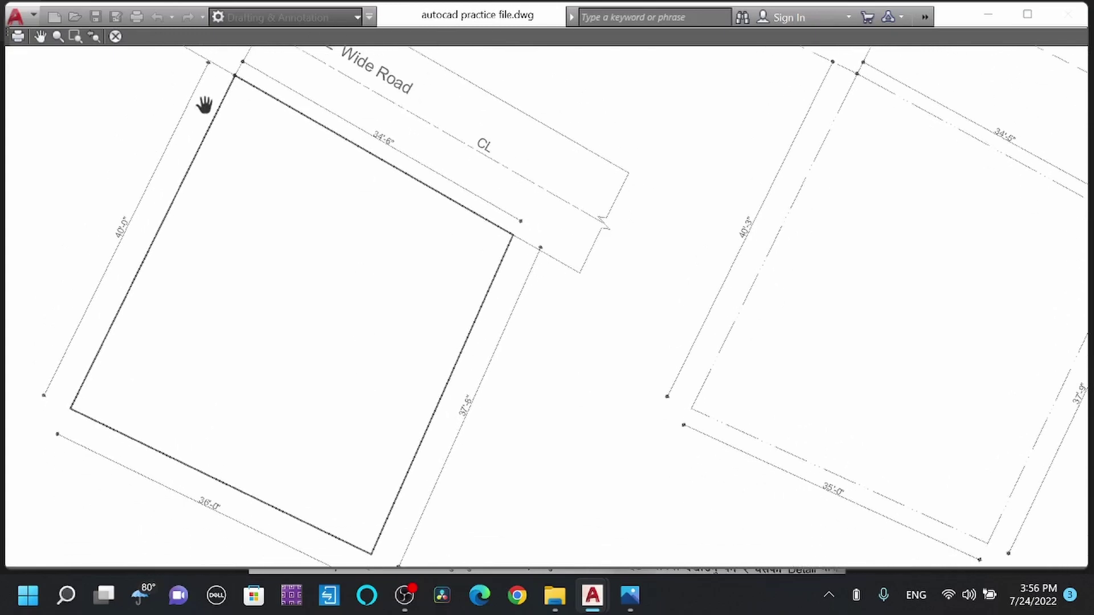
left_click_drag(596, 320, 595, 381)
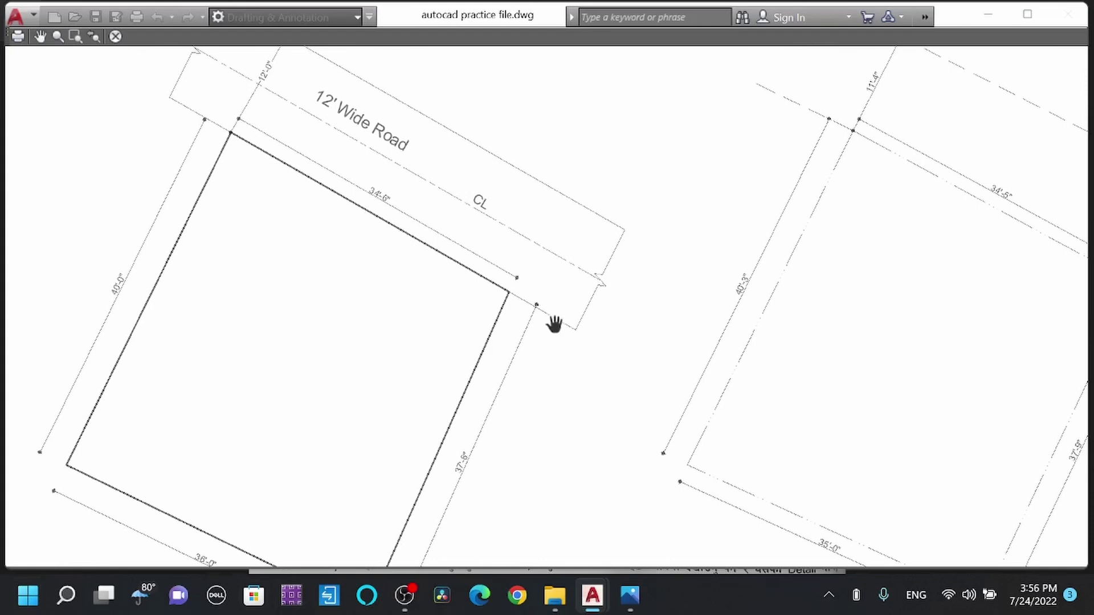
scroll(348, 279, "down", 2)
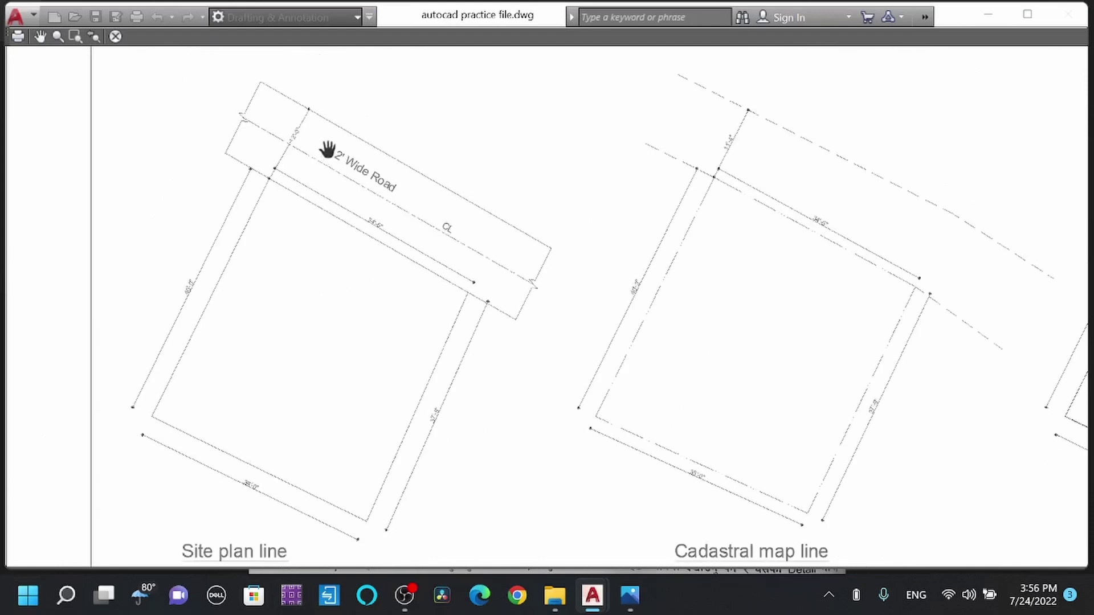
scroll(328, 149, "up", 2)
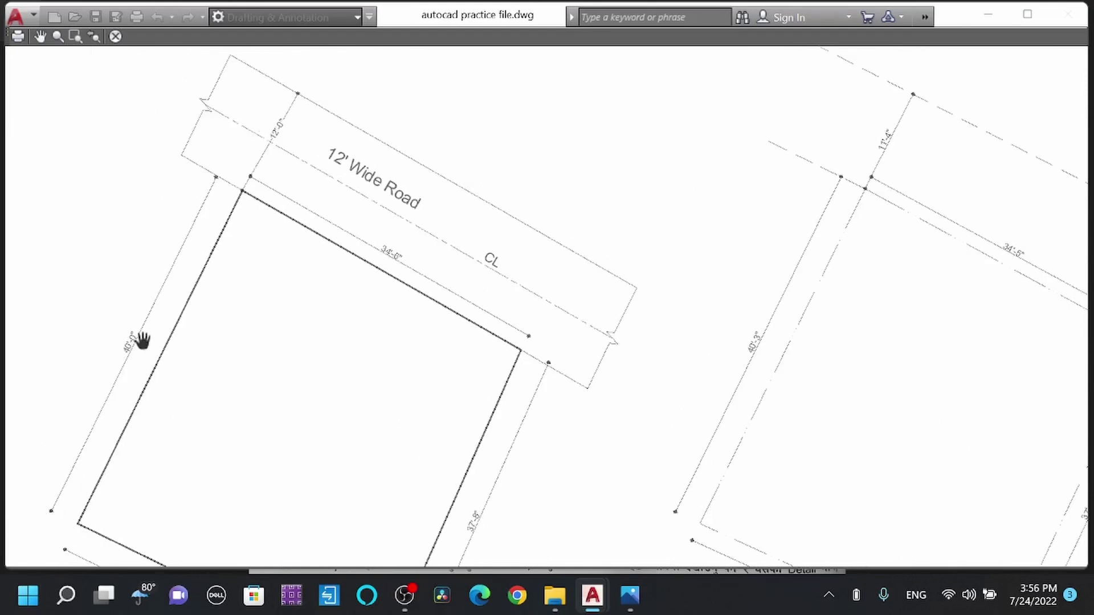
- Check the cadastral map, the overlay map and the whole sheet in the preview, and close the plot settings without plotting
left_click_drag(813, 366, 378, 279)
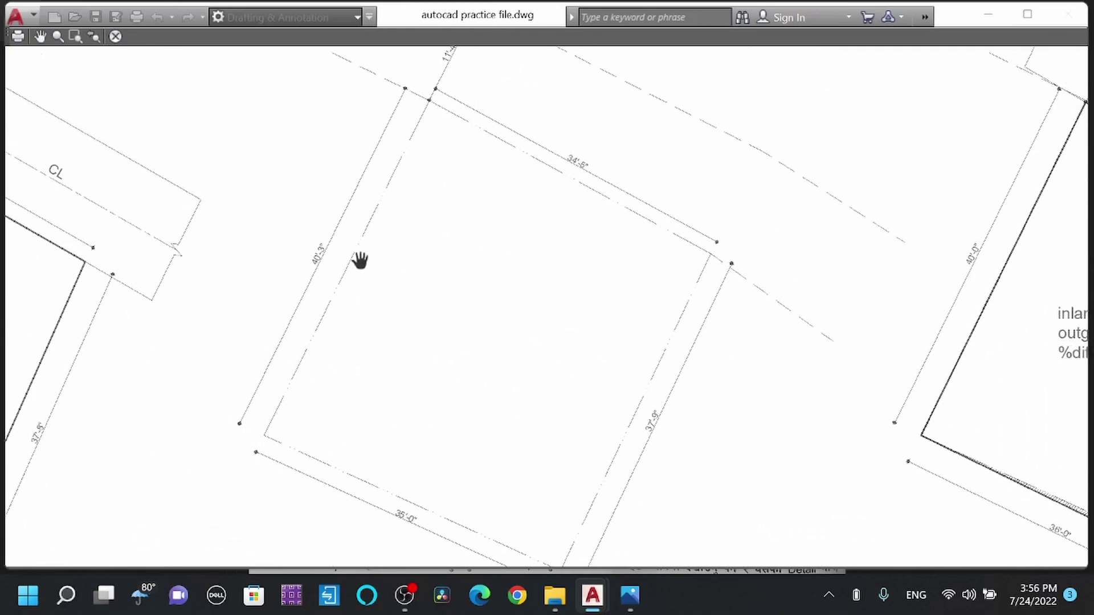
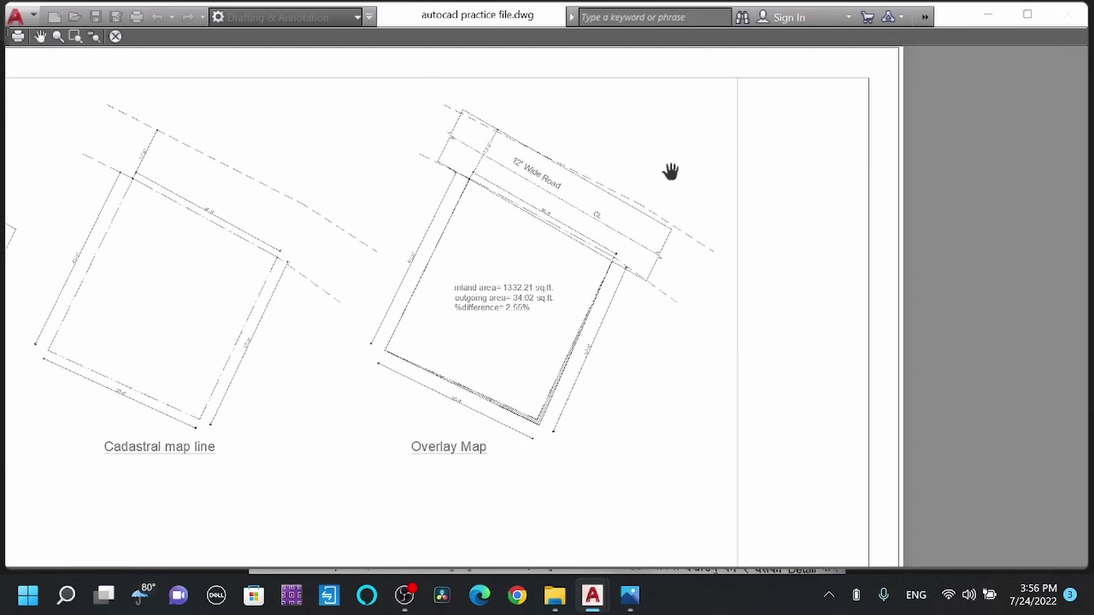
scroll(596, 361, "down", 8)
scroll(484, 457, "up", 1)
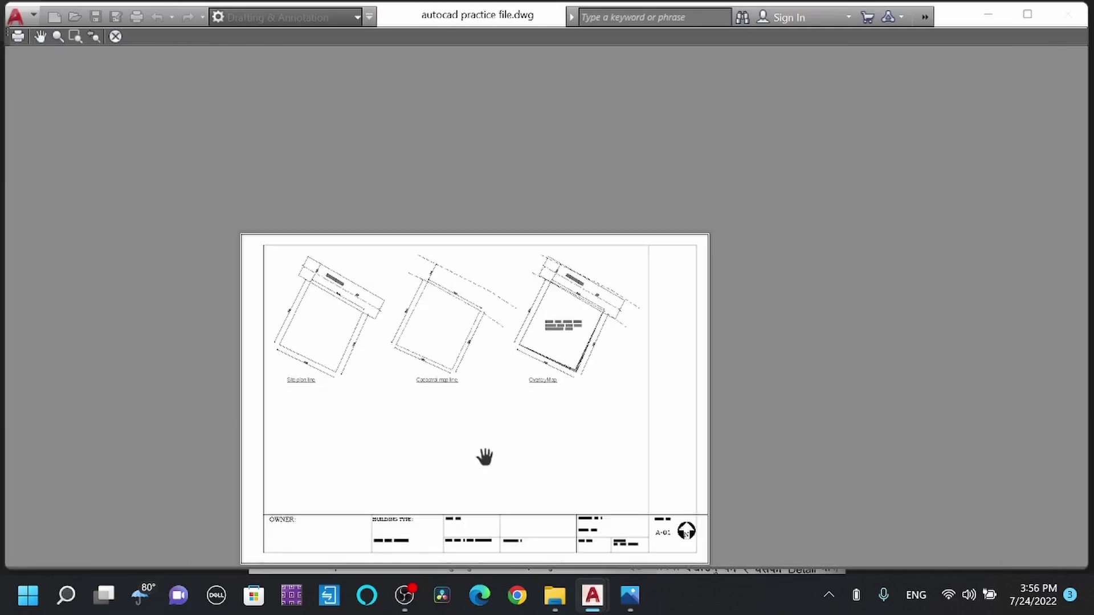
left_click(114, 37)
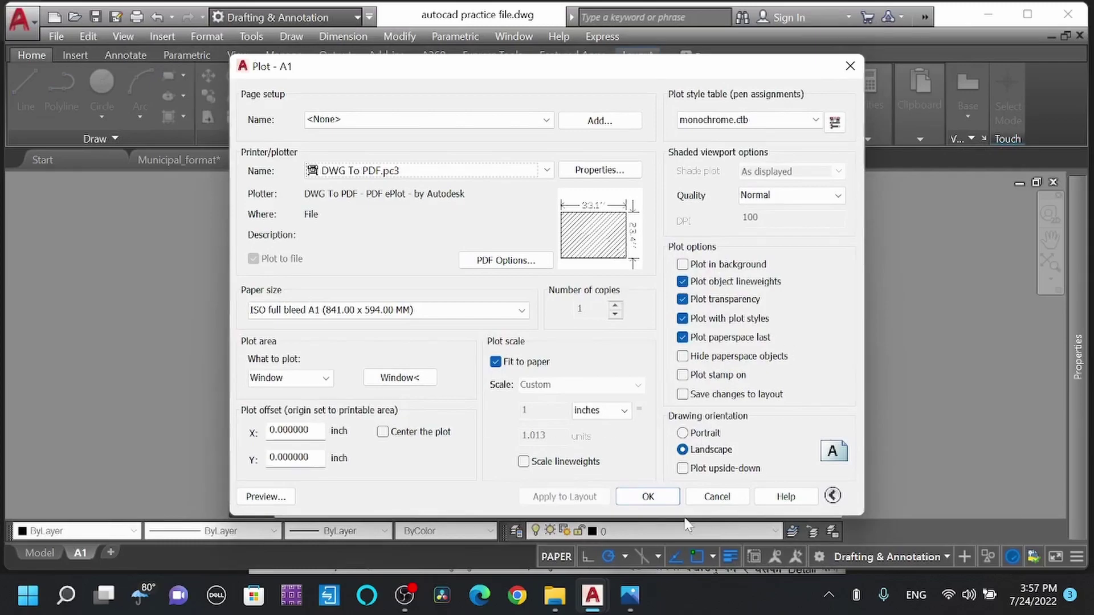
left_click(717, 496)
- In model space, draw a multileader from the cadastral line on the road side of the Overlay Map, with its landing toward the road
left_click(40, 553)
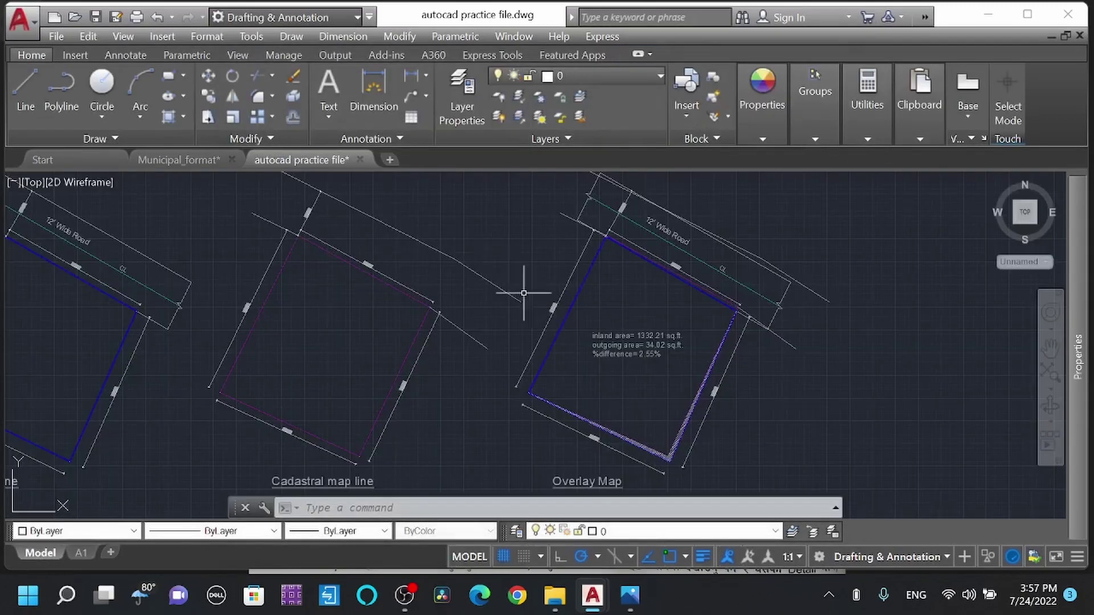
scroll(570, 240, "down", 2)
scroll(591, 177, "up", 2)
left_click(412, 97)
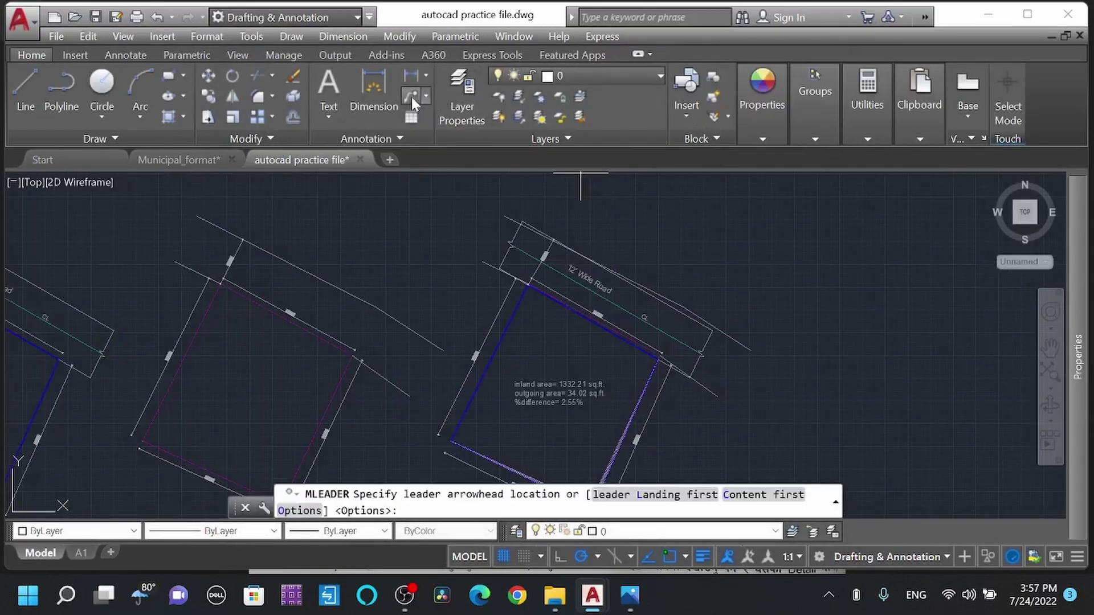
scroll(648, 294, "up", 2)
scroll(627, 245, "up", 1)
scroll(684, 217, "down", 3)
scroll(631, 252, "up", 2)
scroll(502, 207, "down", 2)
scroll(537, 295, "up", 3)
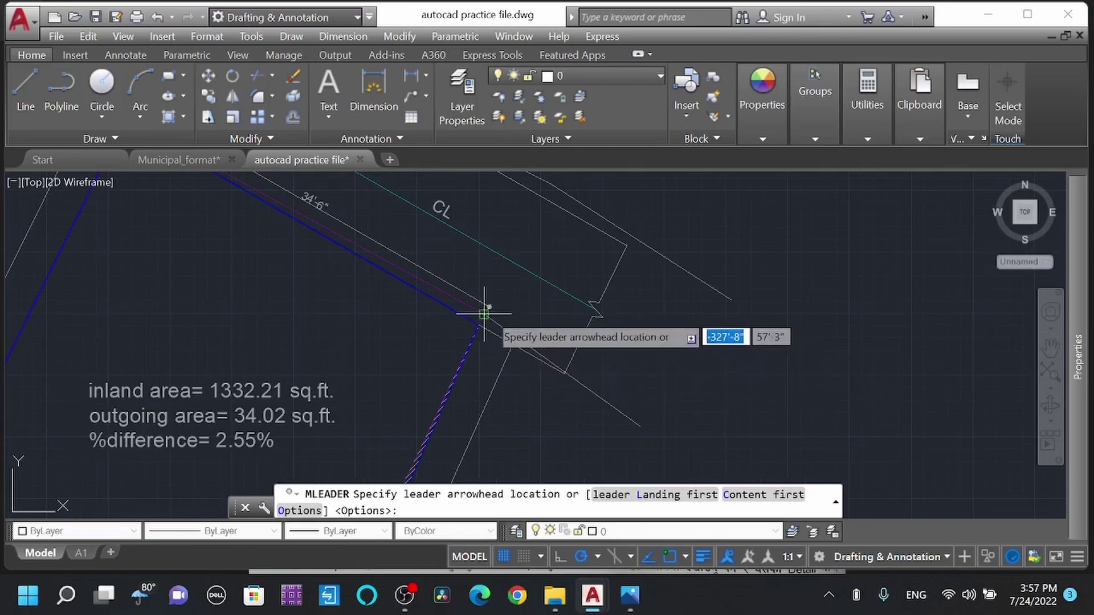
scroll(507, 263, "down", 1)
scroll(473, 266, "up", 3)
left_click(459, 261)
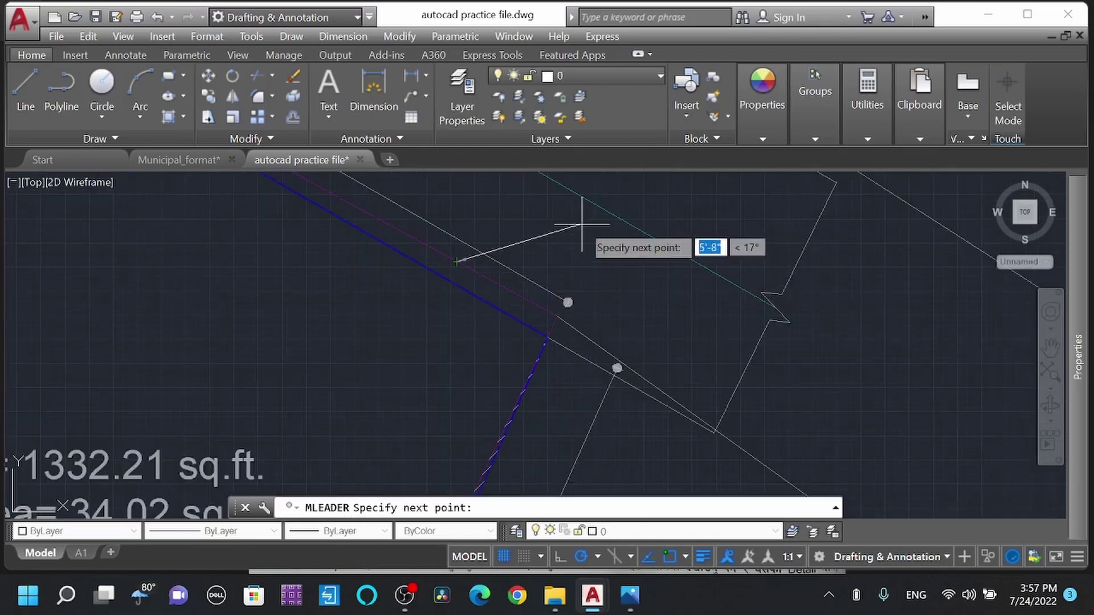
scroll(561, 248, "down", 2)
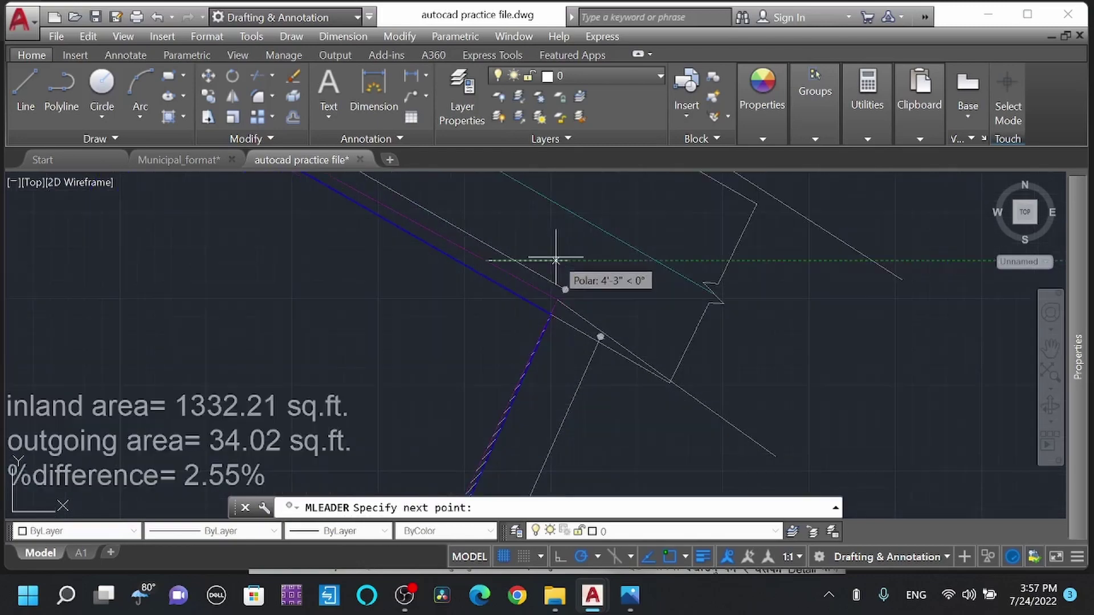
left_click(549, 230)
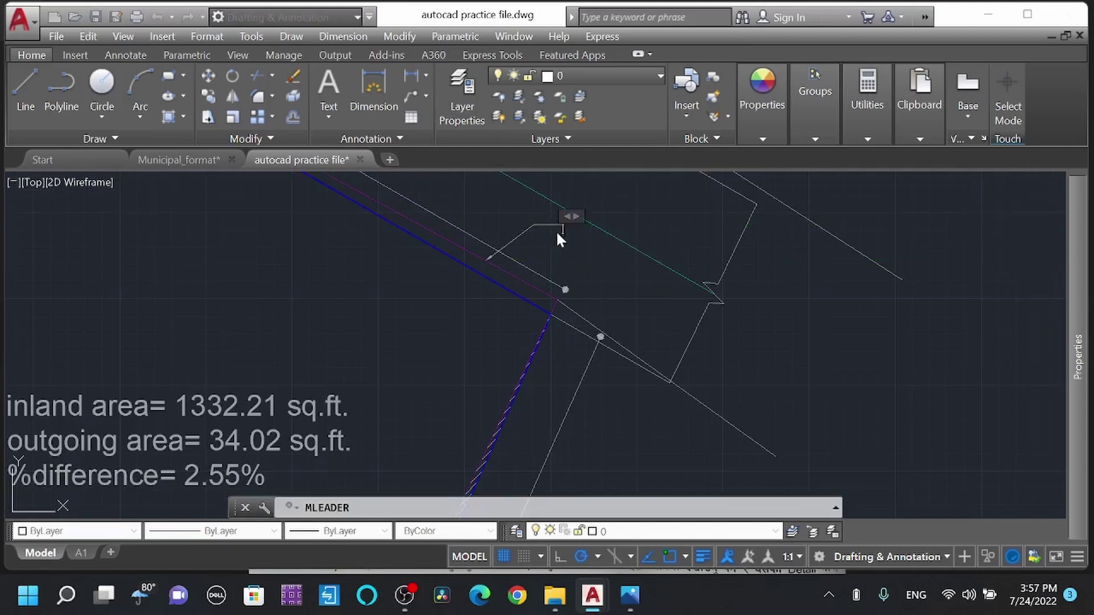
- Label the multileader "cadestral map line" and save the drawing
type("cadestral")
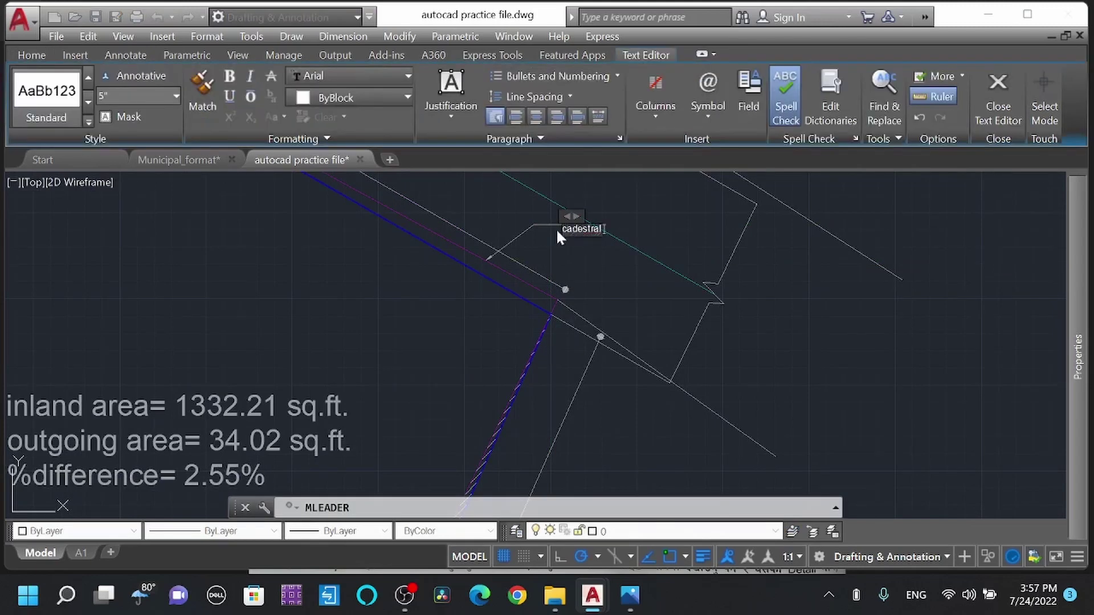
type(" map line")
left_click(591, 255)
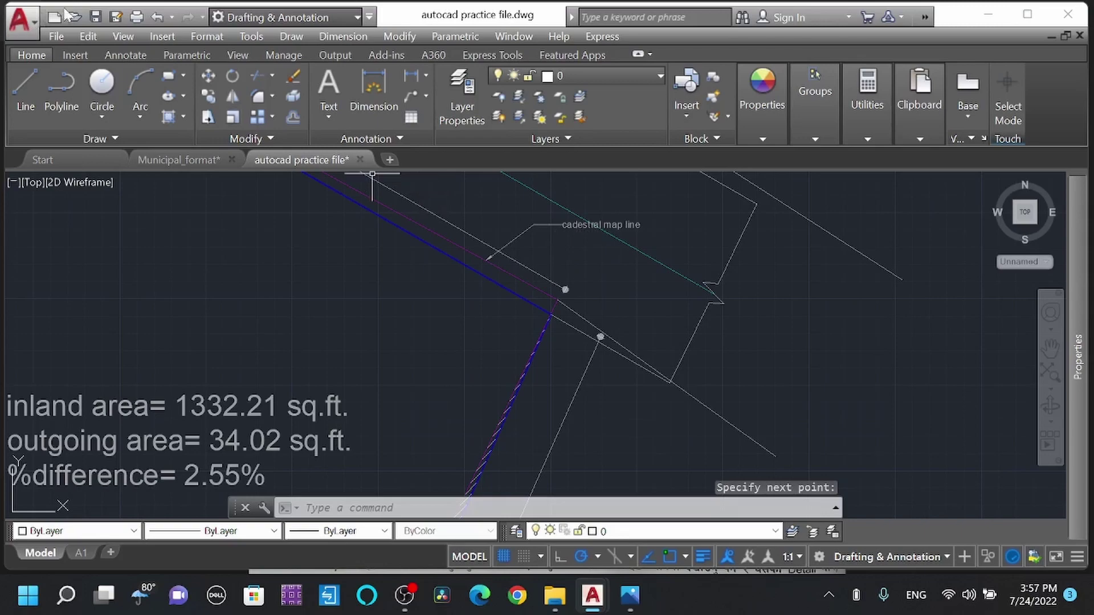
left_click(102, 20)
- Preview the A1 layout's plot, examine the cadastral line leader label on the Overlay Map, and close the plot settings without plotting
scroll(502, 188, "down", 2)
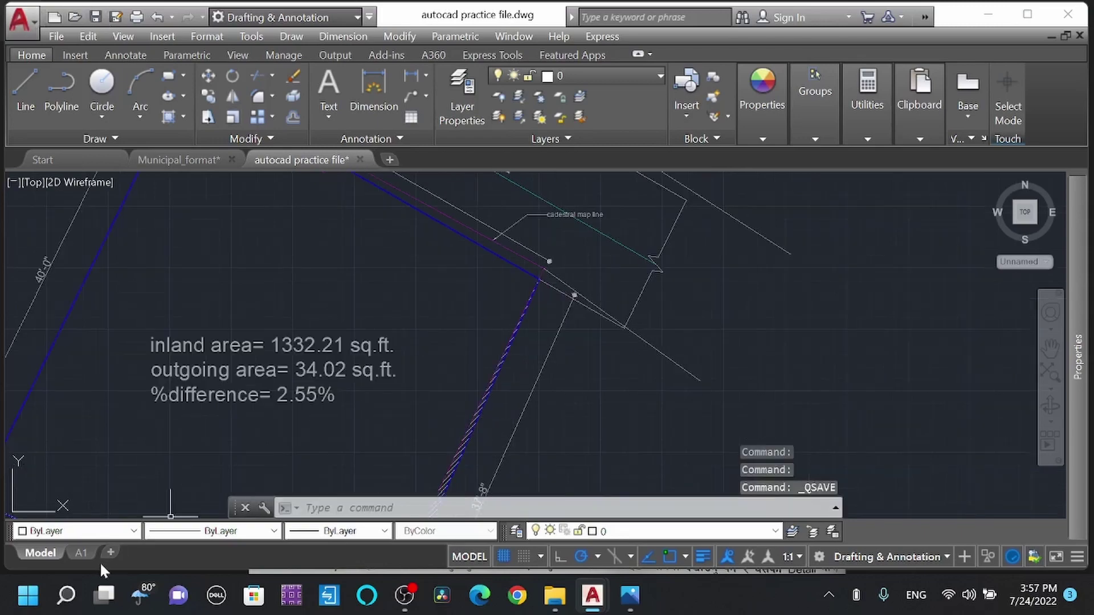
left_click(80, 552)
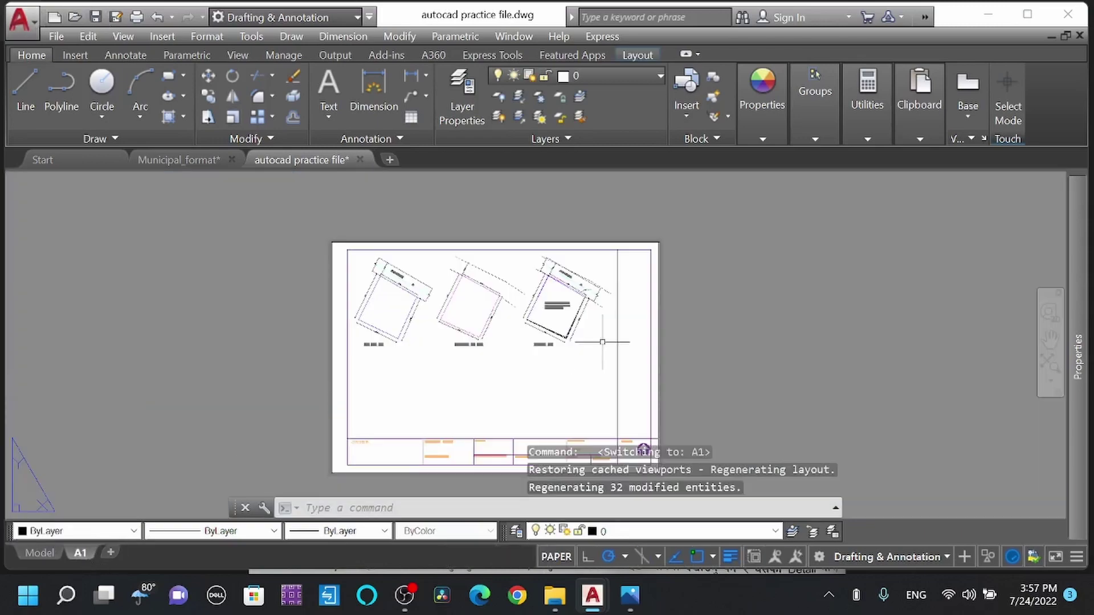
key("ctrl+p")
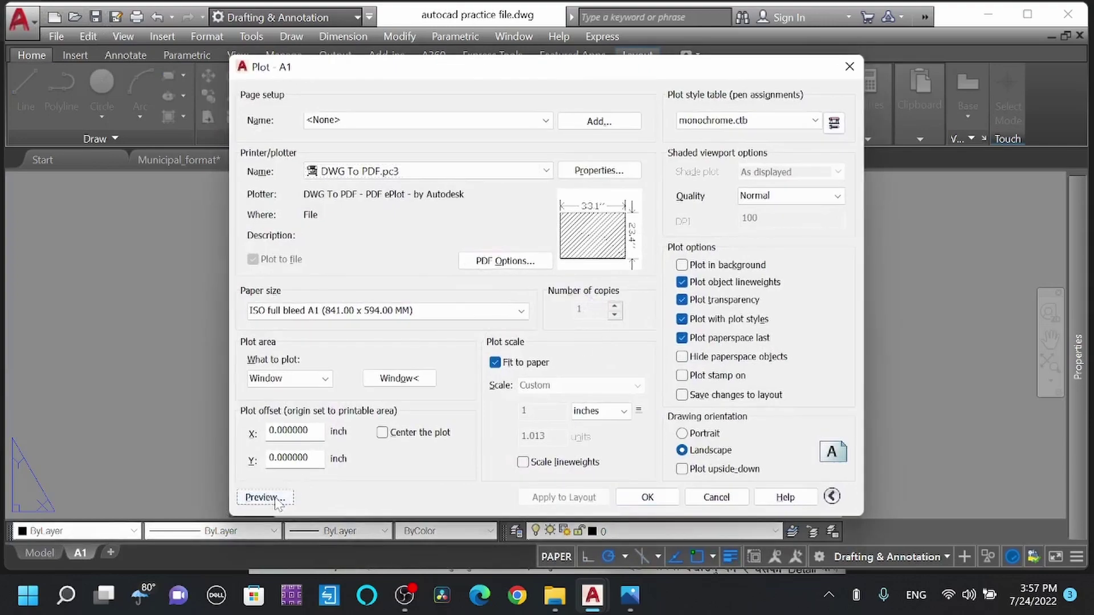
left_click(261, 564)
scroll(693, 215, "up", 3)
scroll(582, 195, "up", 3)
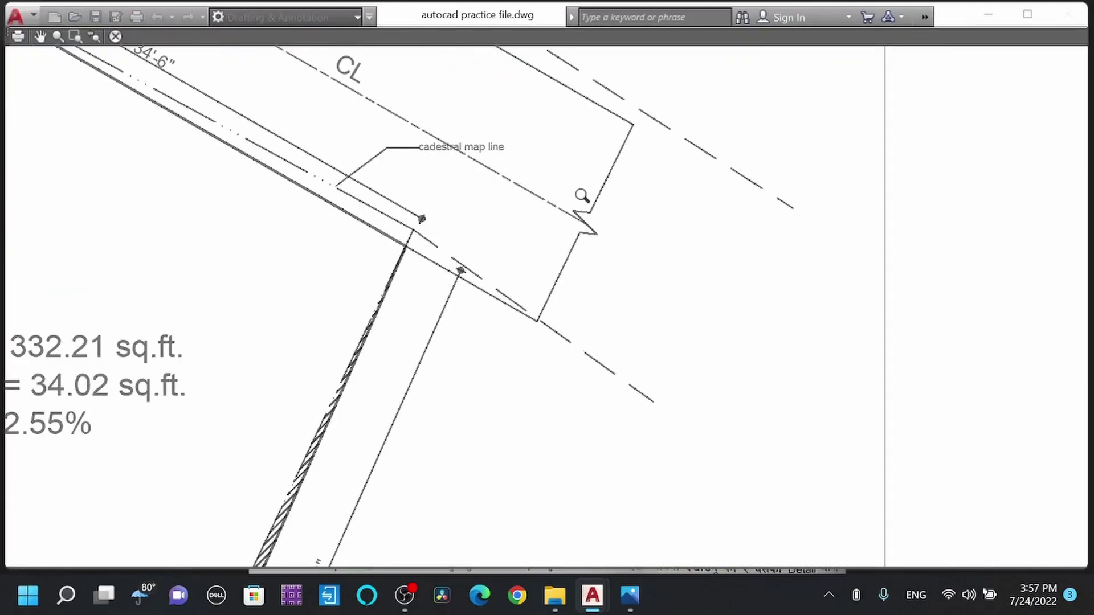
scroll(337, 189, "up", 3)
scroll(462, 229, "down", 3)
scroll(561, 231, "down", 5)
scroll(557, 193, "up", 5)
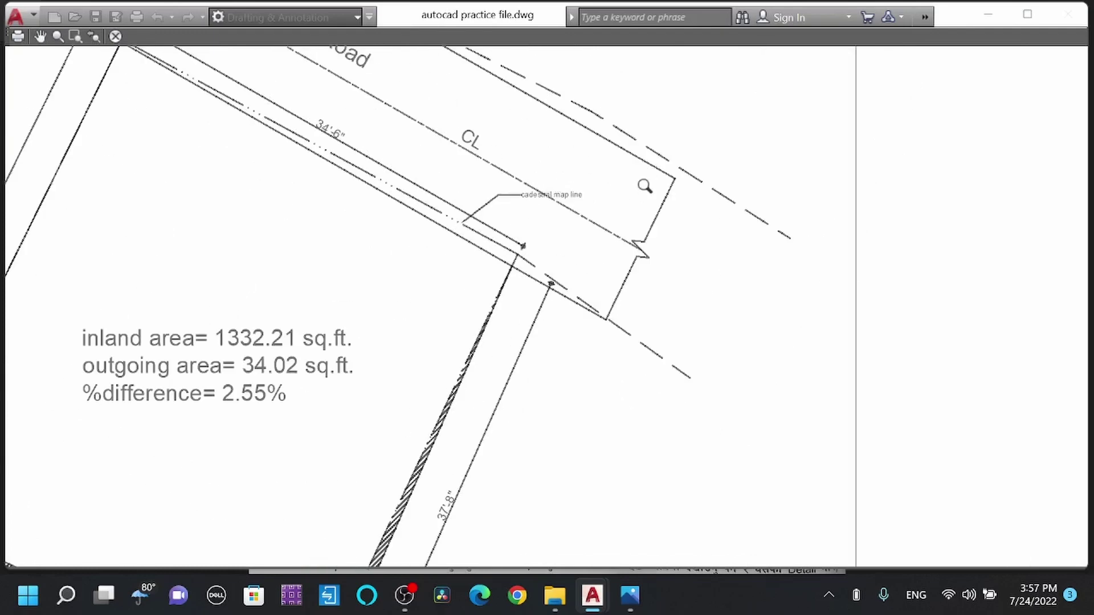
scroll(557, 218, "up", 4)
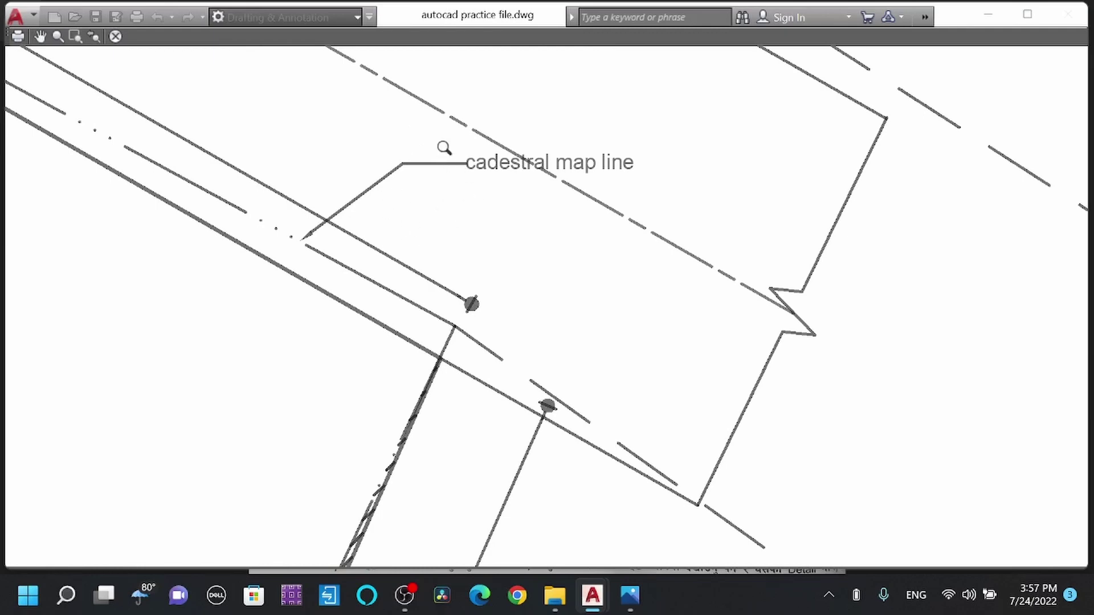
scroll(388, 221, "down", 5)
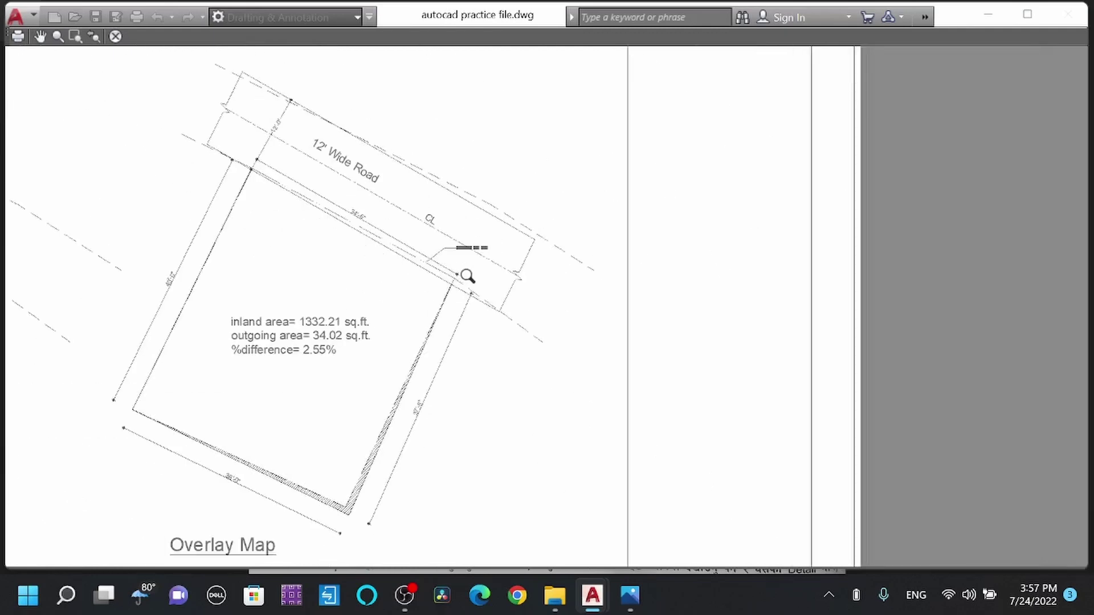
key("Escape")
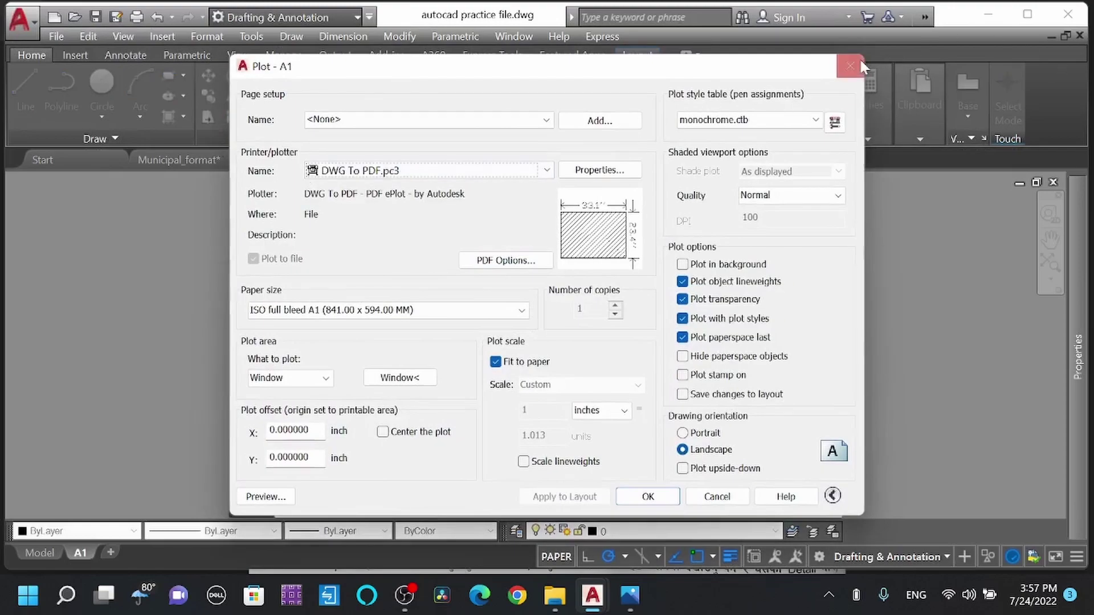
left_click(850, 66)
- Inspect the Overlay Map's cadastral line label, the boundary linetypes and the whole sheet on the A1 layout
scroll(626, 277, "up", 5)
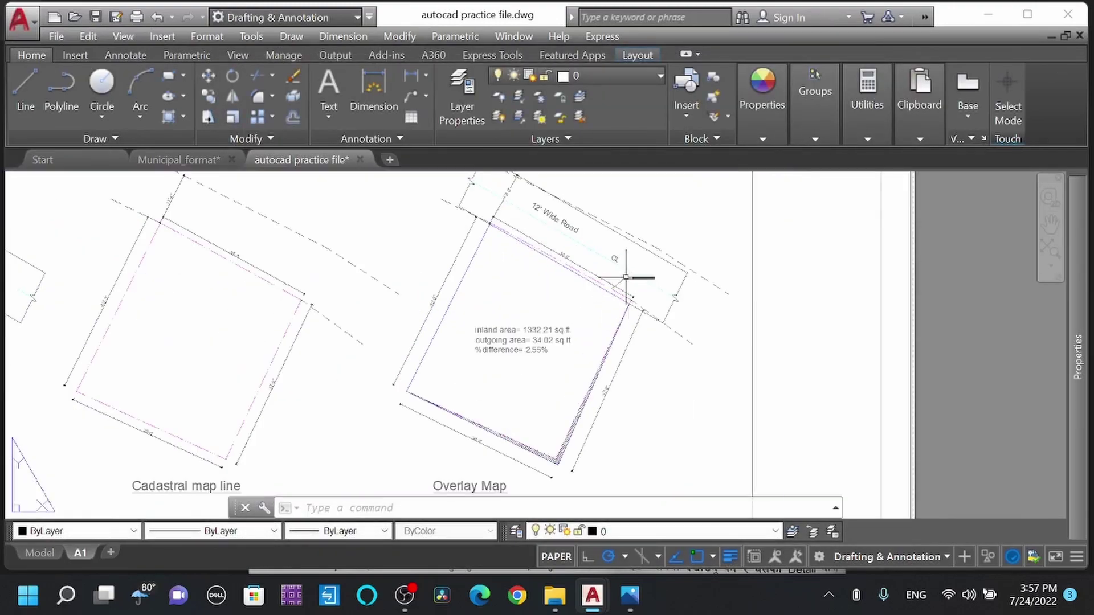
scroll(626, 277, "up", 8)
scroll(570, 320, "down", 4)
scroll(539, 354, "up", 7)
scroll(569, 310, "down", 7)
scroll(574, 289, "up", 4)
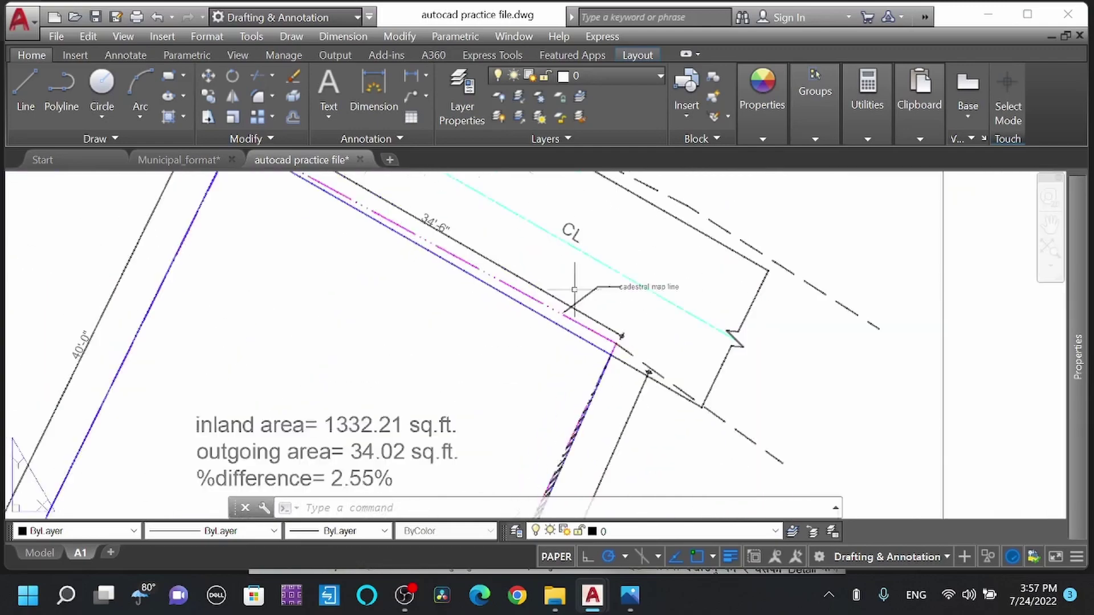
scroll(575, 289, "up", 5)
scroll(627, 294, "down", 4)
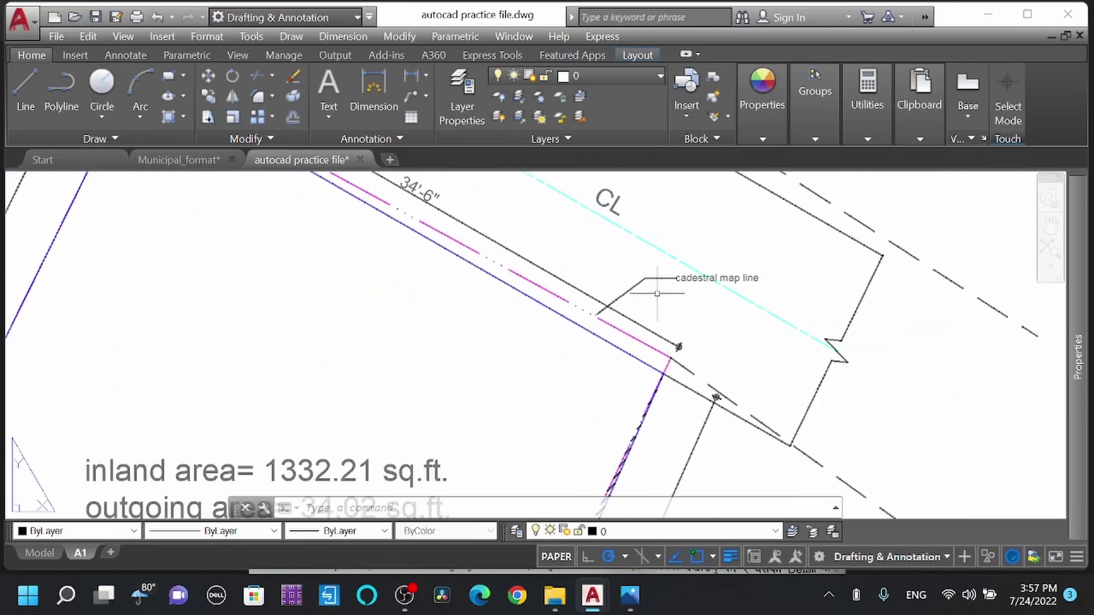
scroll(609, 284, "down", 6)
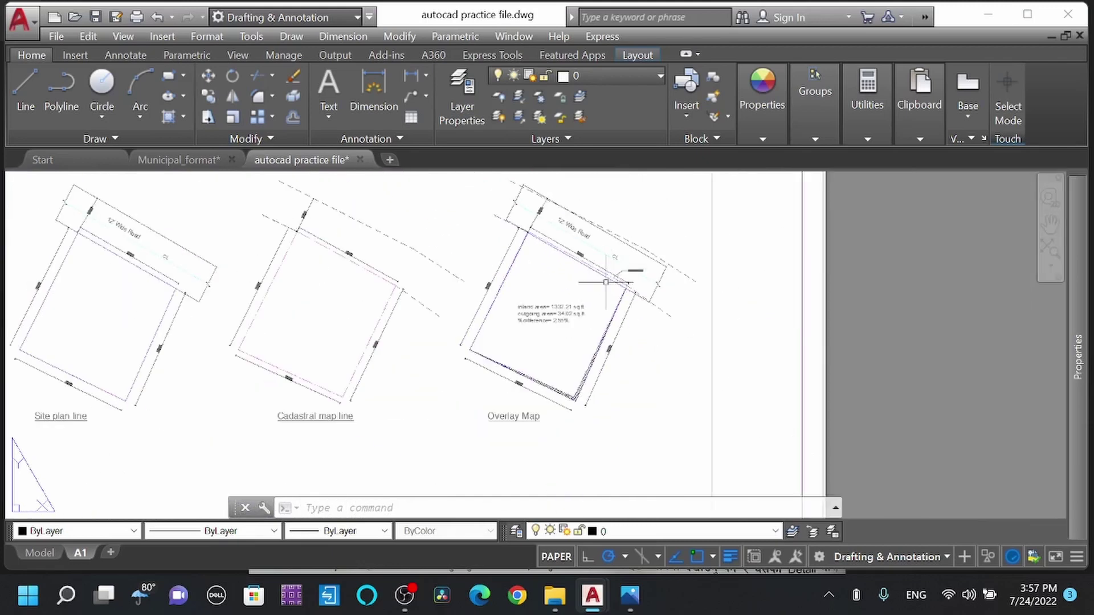
scroll(605, 282, "down", 5)
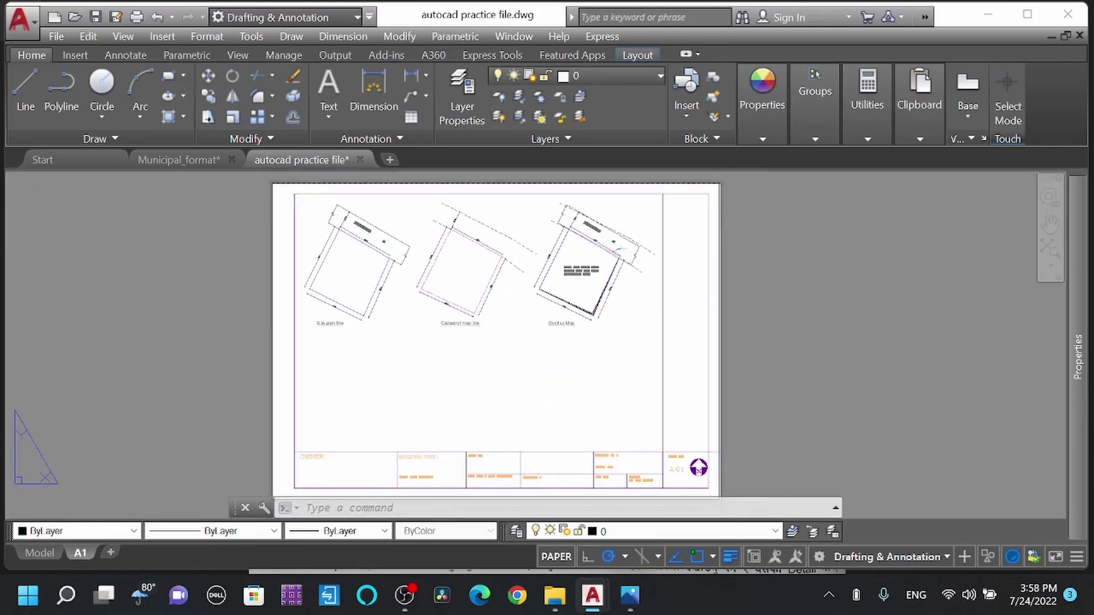
scroll(550, 392, "down", 2)
middle_click_drag(550, 395, 539, 381)
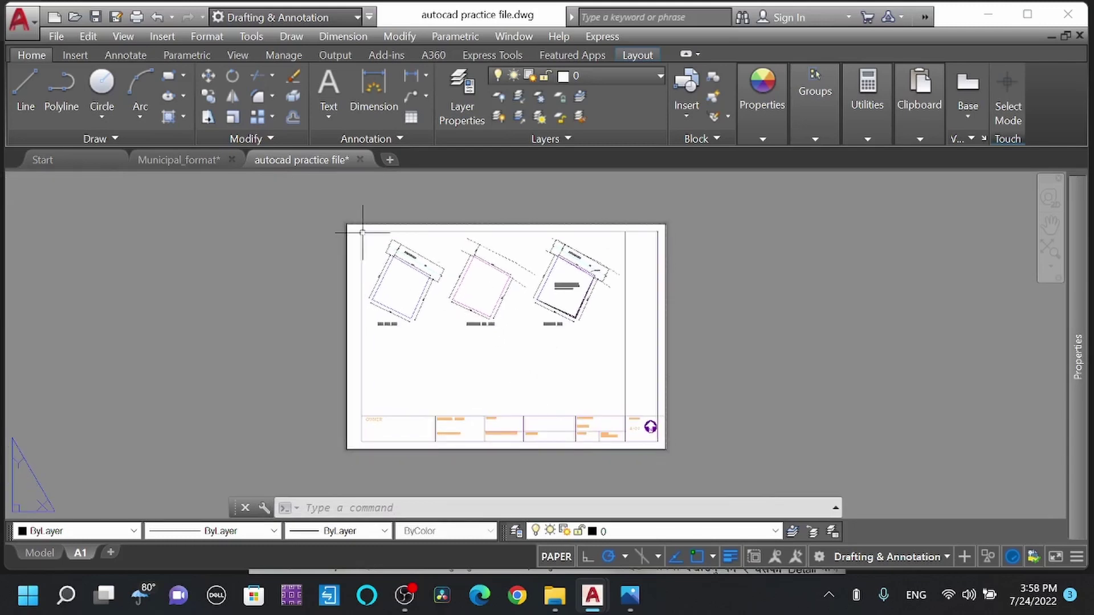
- Switch to the Municipal_format drawing and examine the stair sheet's title block and the municipal drawings cover sheet
left_click(189, 159)
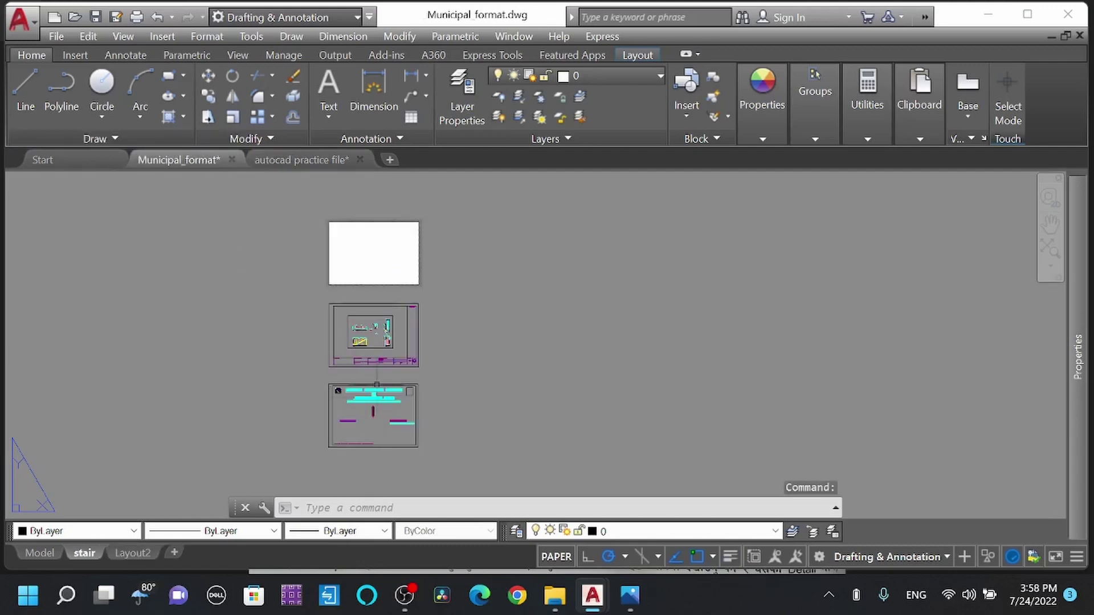
scroll(418, 382, "up", 7)
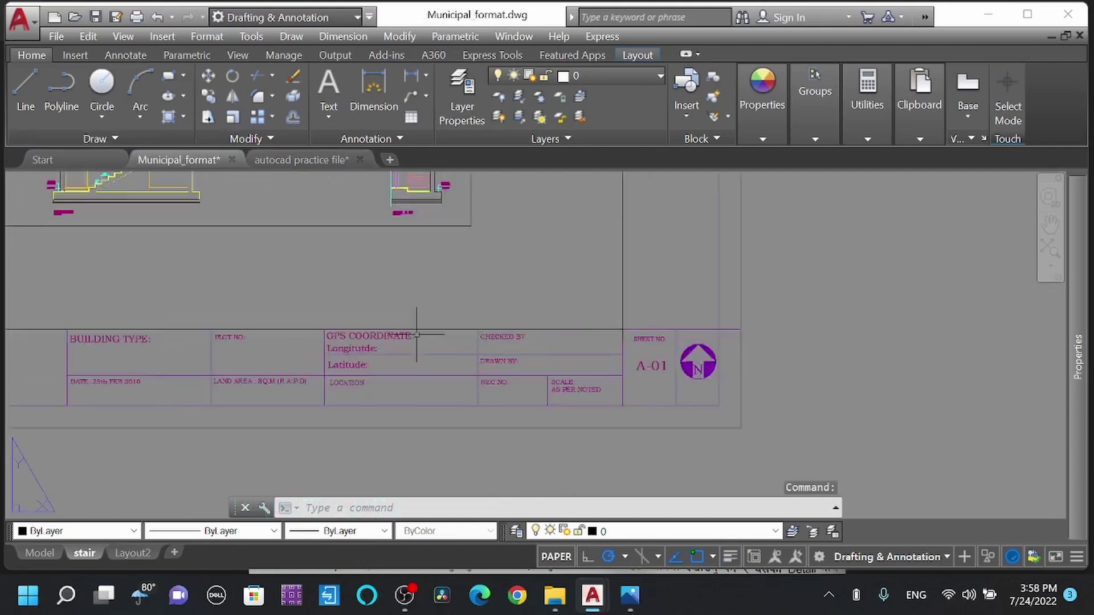
scroll(575, 398, "down", 7)
scroll(439, 346, "down", 3)
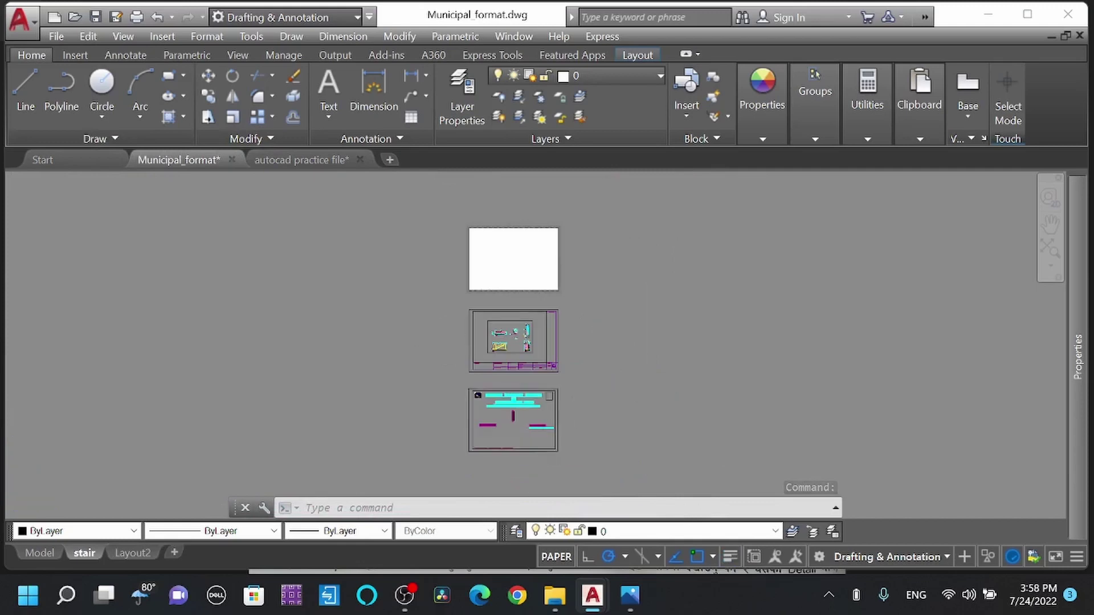
scroll(512, 411, "up", 6)
middle_click_drag(679, 442, 598, 367)
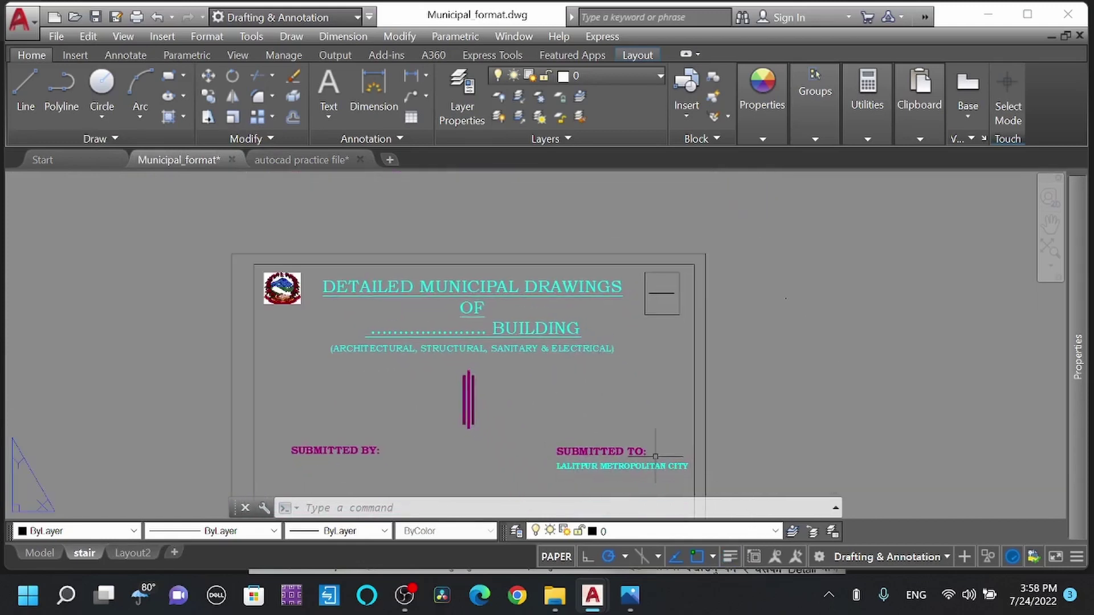
middle_click_drag(656, 456, 604, 319)
scroll(576, 439, "down", 6)
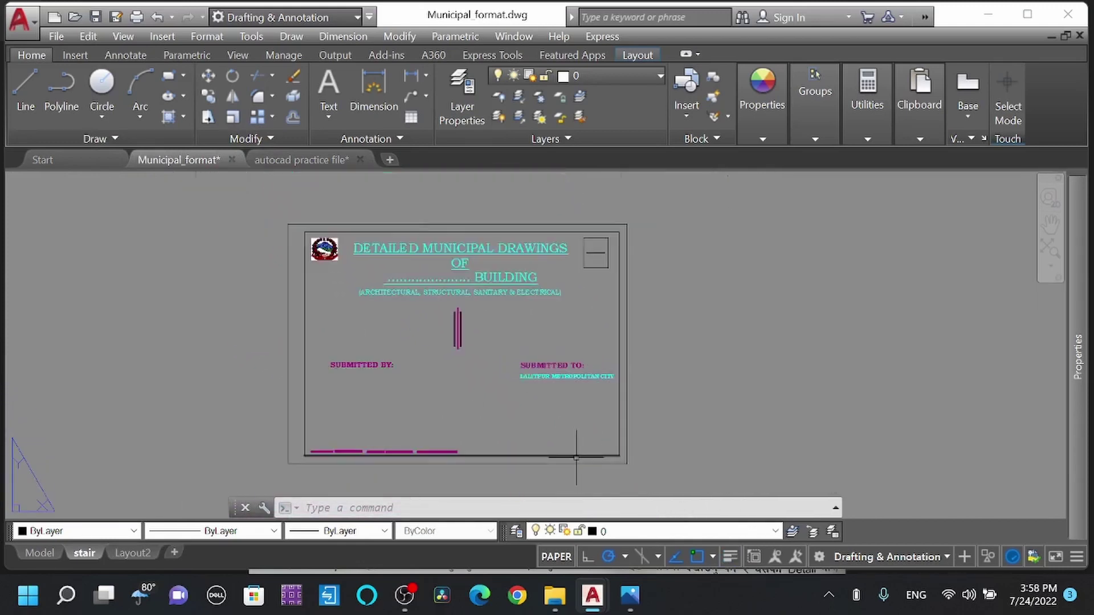
scroll(586, 317, "up", 3)
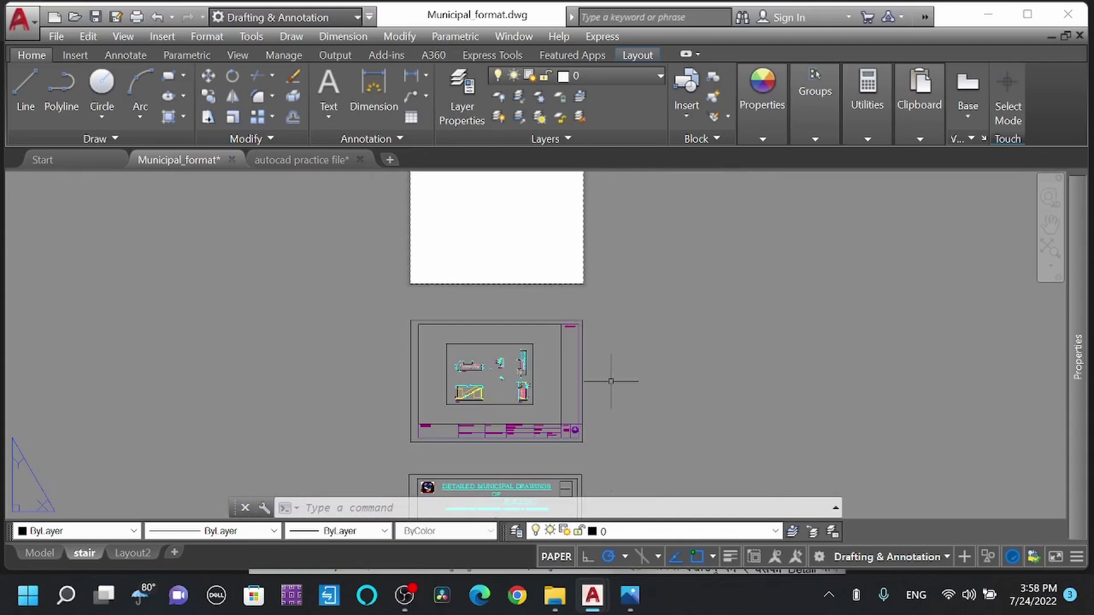
- Set the stair layout's plot area to a window around the outer frame of the stair sheet
key("ctrl+p")
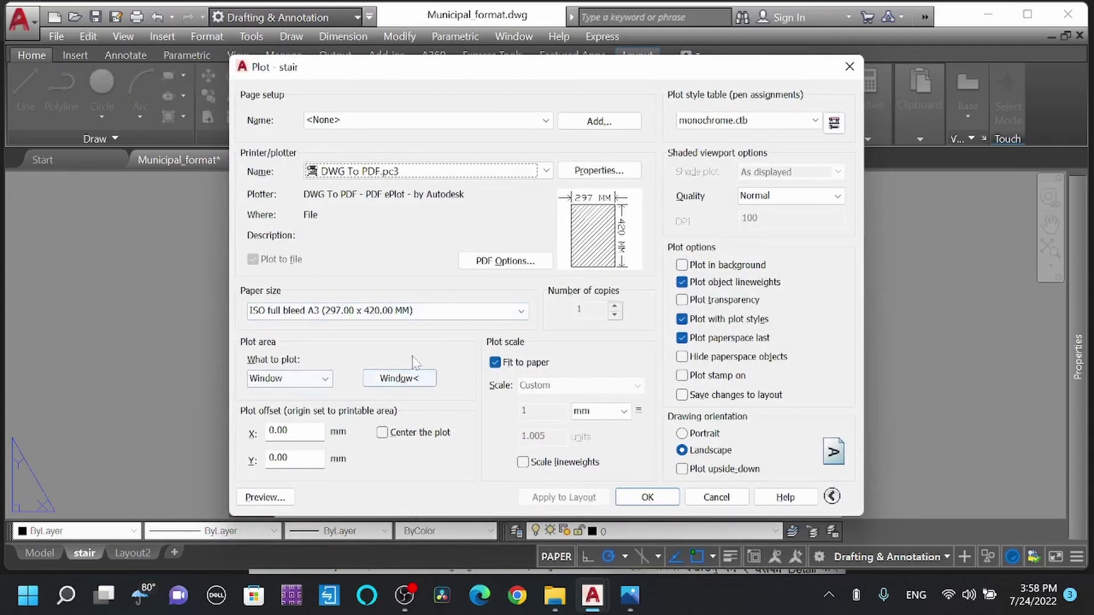
left_click(411, 379)
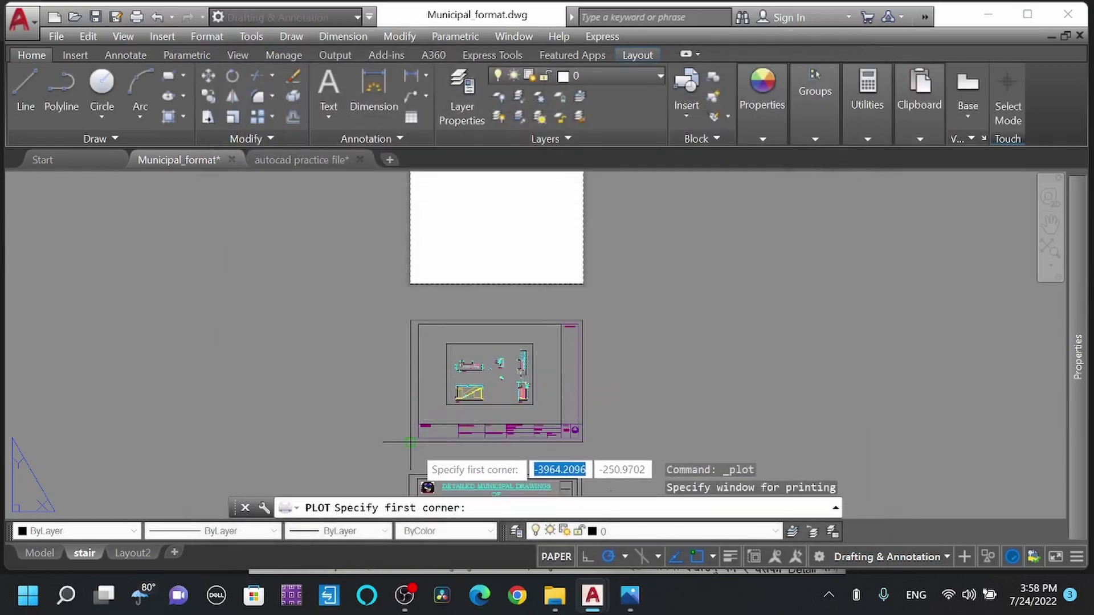
left_click(418, 440)
left_click(586, 318)
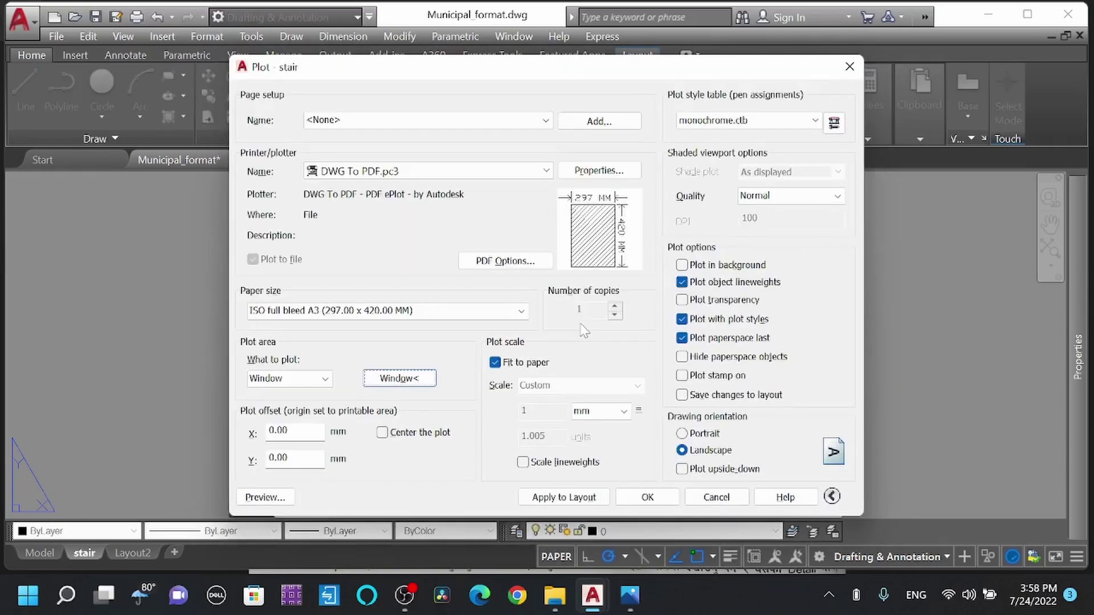
- Keep the plot scale at Fit to paper with mm units and apply the plot settings to the stair layout
left_click(495, 363)
left_click(494, 363)
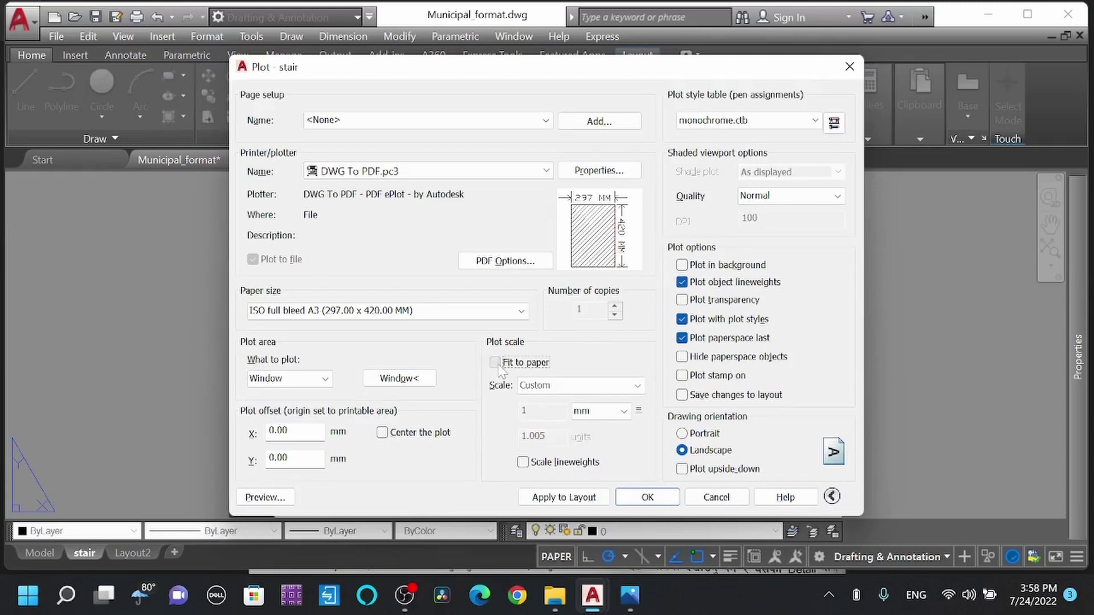
left_click(599, 415)
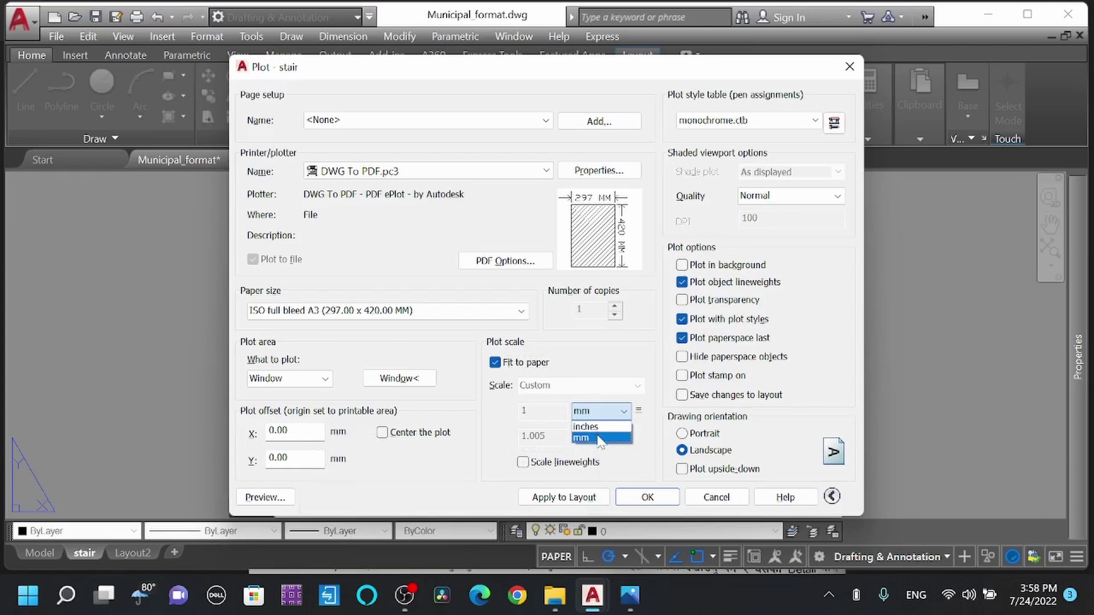
left_click(599, 437)
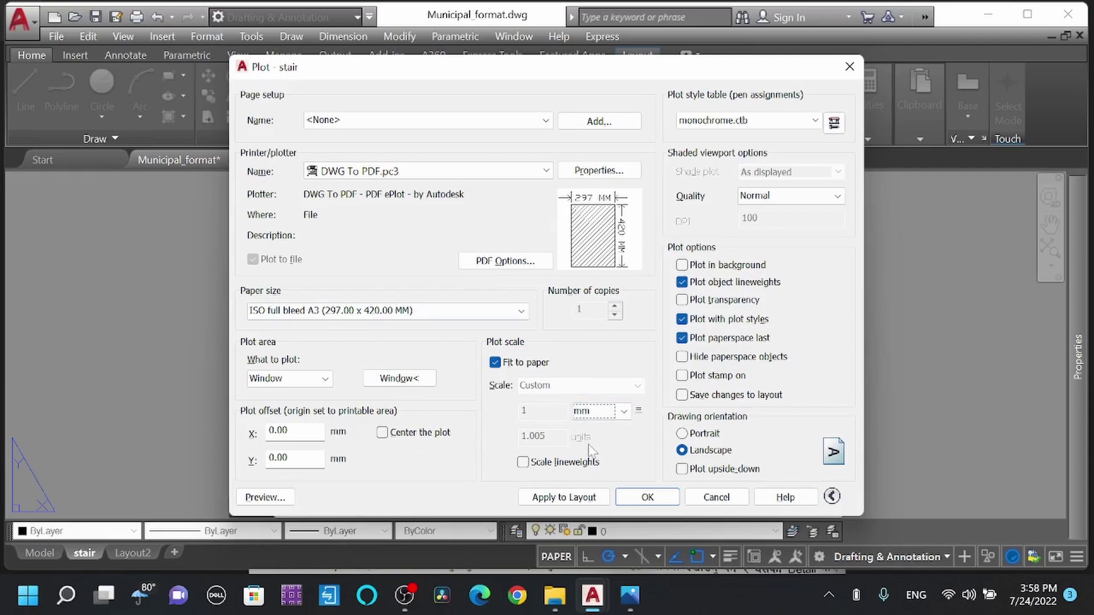
left_click(564, 497)
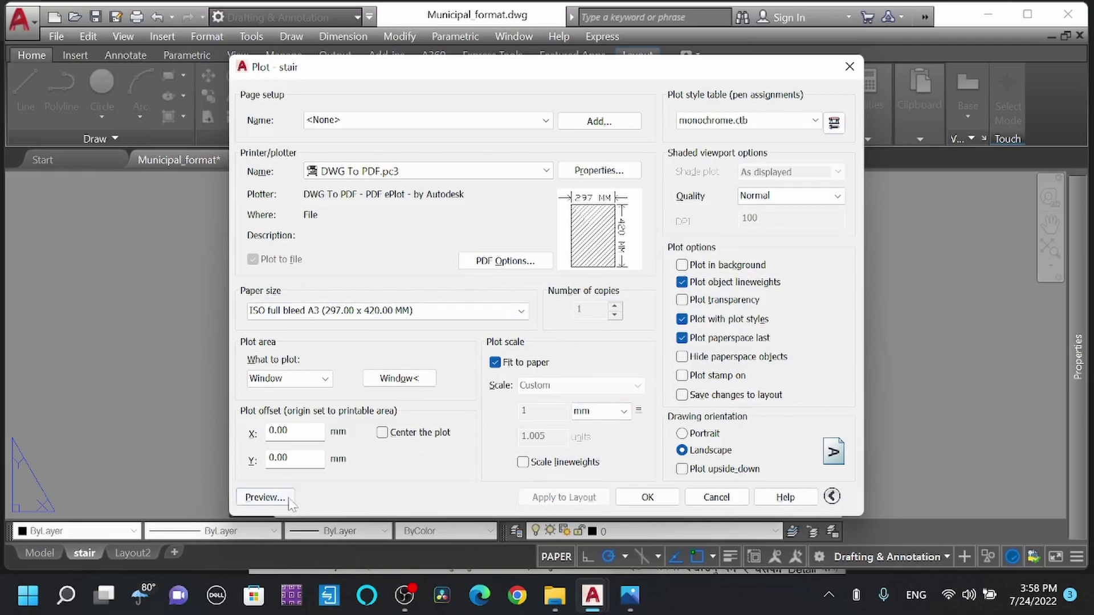
- Preview the stair sheet's plot and close the plot settings without plotting
left_click(265, 498)
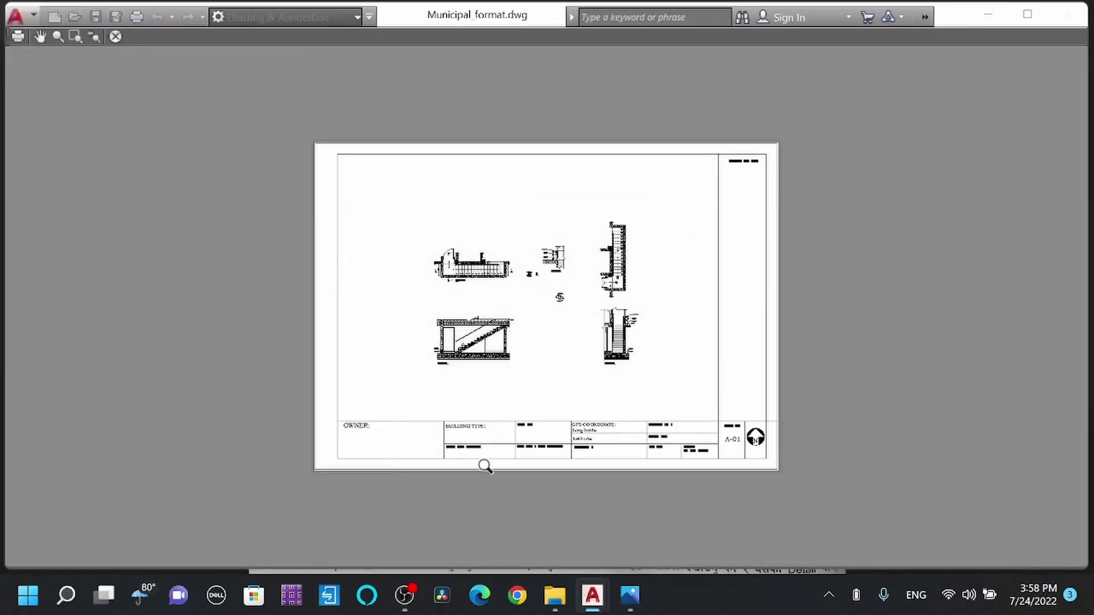
scroll(567, 444, "up", 4)
scroll(570, 452, "down", 6)
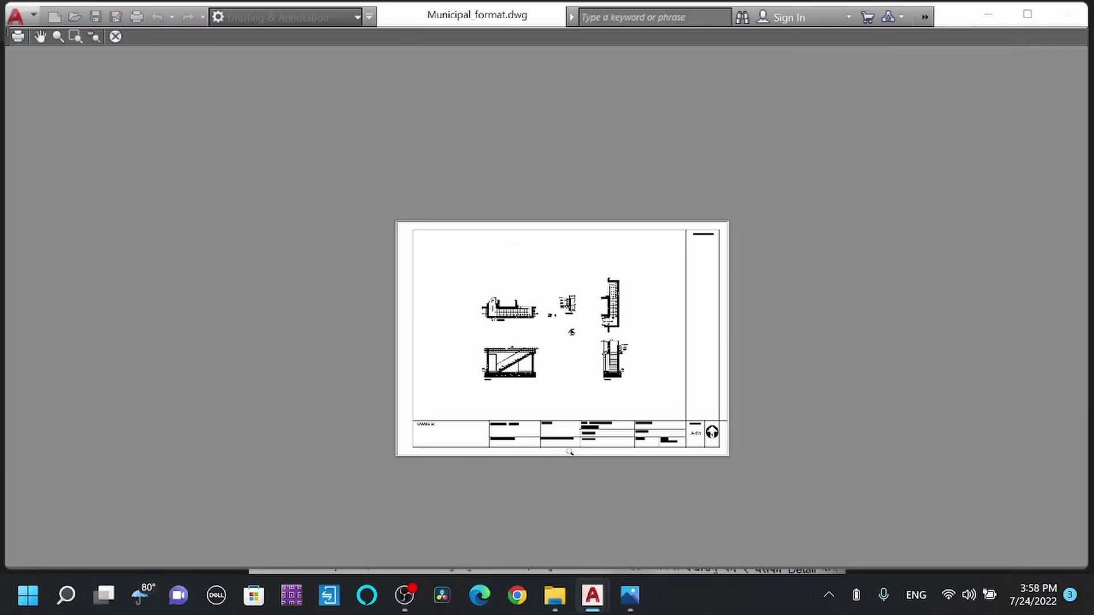
left_click(114, 37)
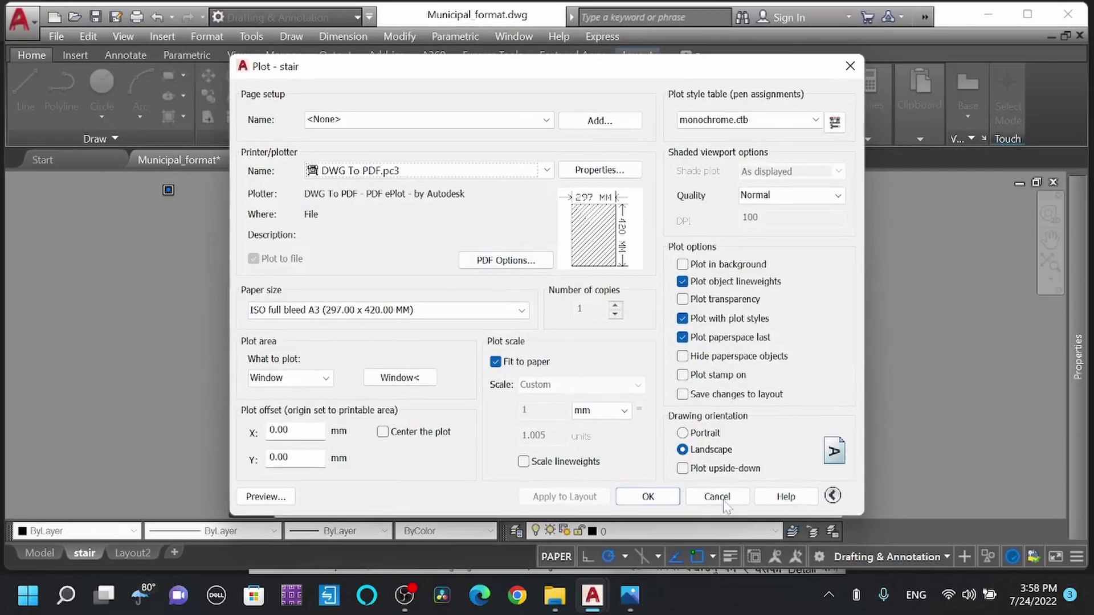
left_click(716, 496)
- Open the A-01 sheet number in the stair sheet's title block for editing and select its whole text
scroll(678, 425, "down", 1)
scroll(683, 422, "up", 2)
scroll(684, 421, "up", 2)
scroll(735, 439, "down", 2)
scroll(692, 433, "up", 3)
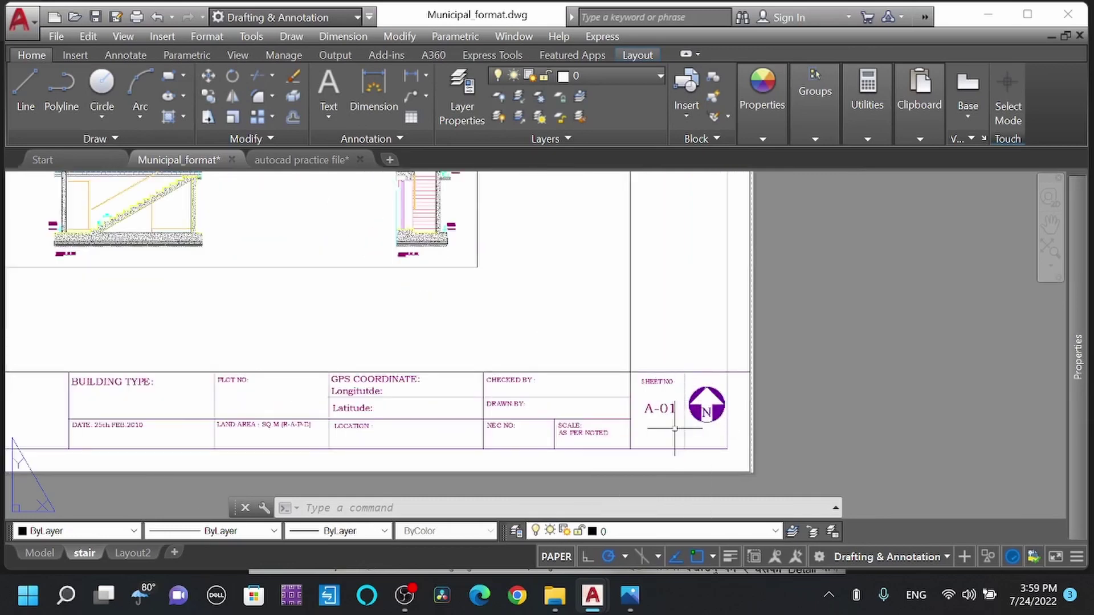
scroll(675, 428, "up", 1)
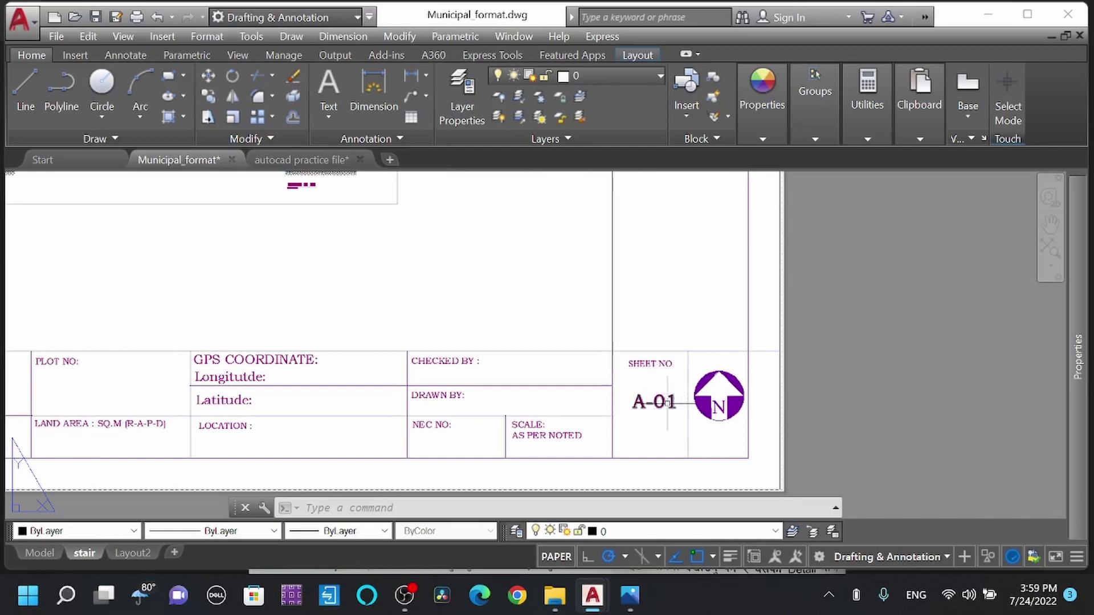
scroll(668, 403, "up", 2)
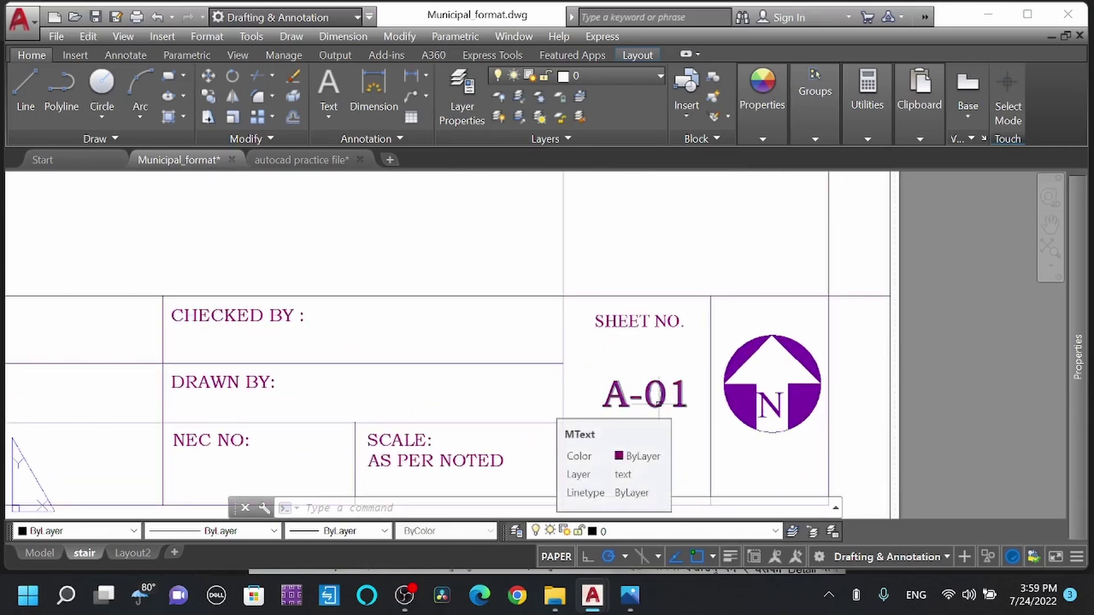
scroll(659, 401, "down", 2)
scroll(660, 400, "up", 2)
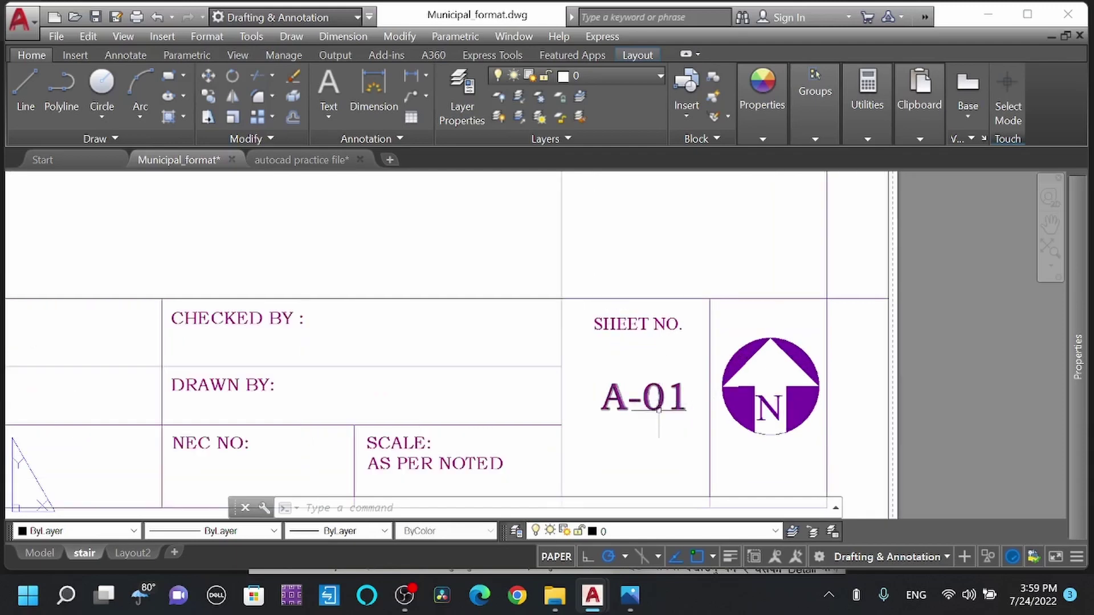
double_click(658, 402)
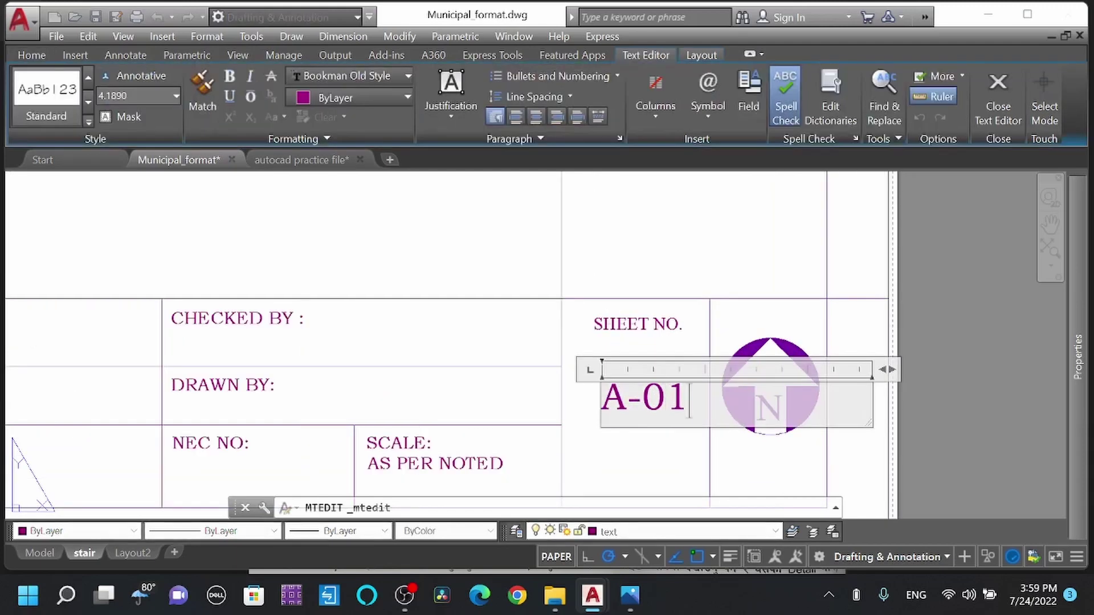
left_click_drag(689, 402, 567, 411)
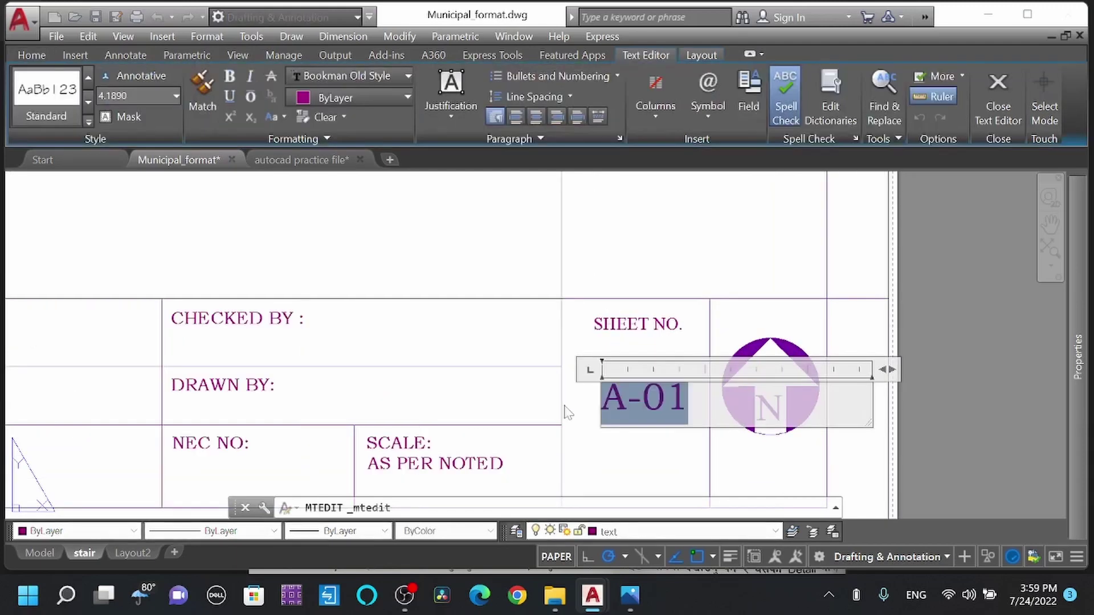
- Replace the selected sheet number with a SystemVariable field for ctab in Title case format and finish the text edit
right_click(655, 396)
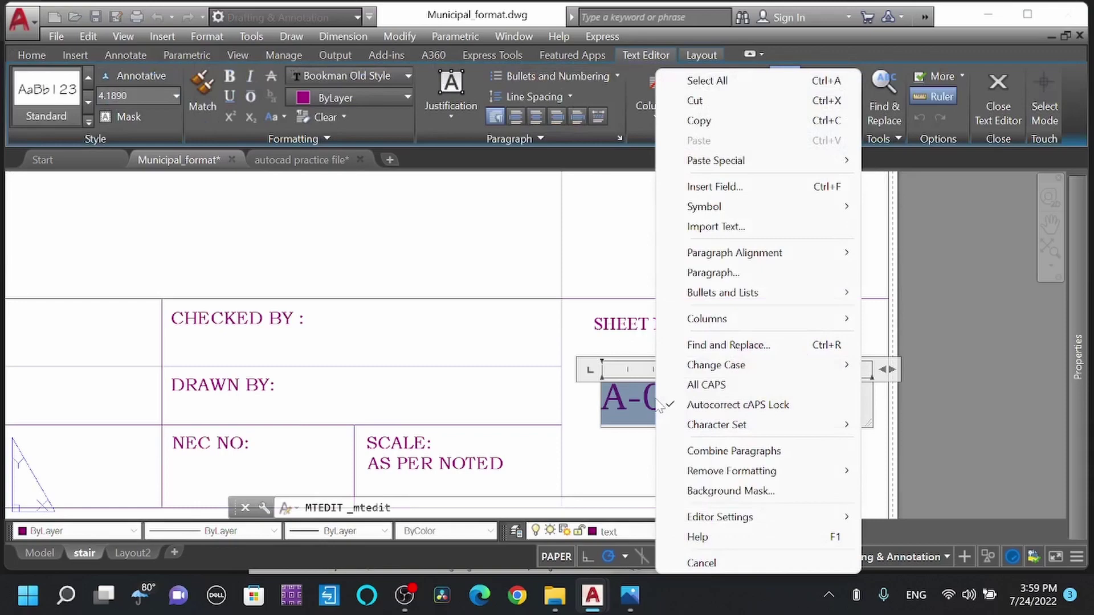
left_click(719, 187)
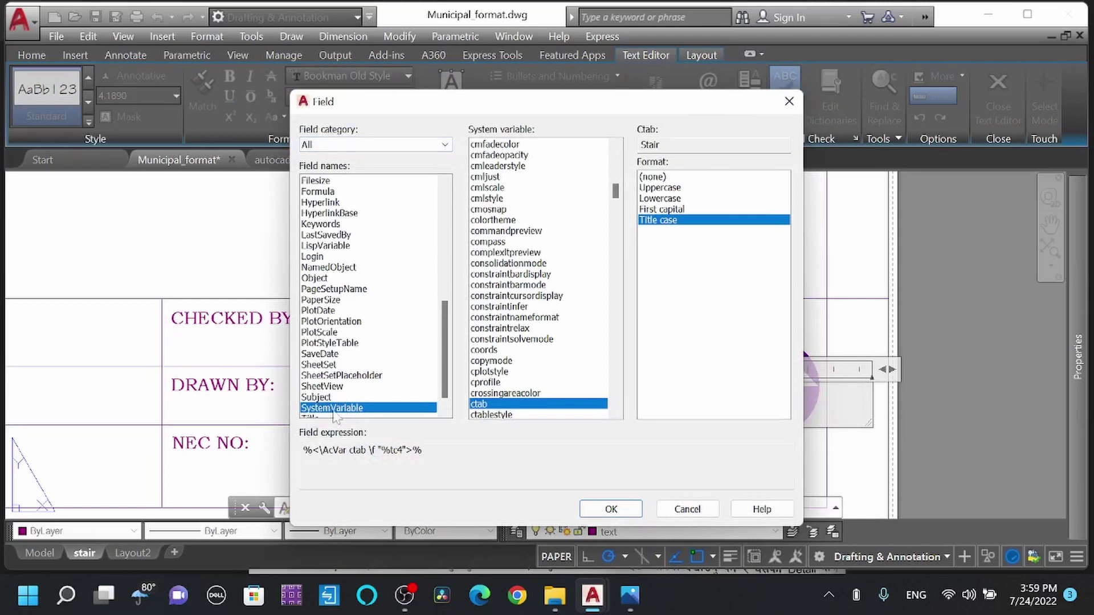
left_click(342, 388)
left_click(344, 408)
left_click(676, 211)
left_click(674, 180)
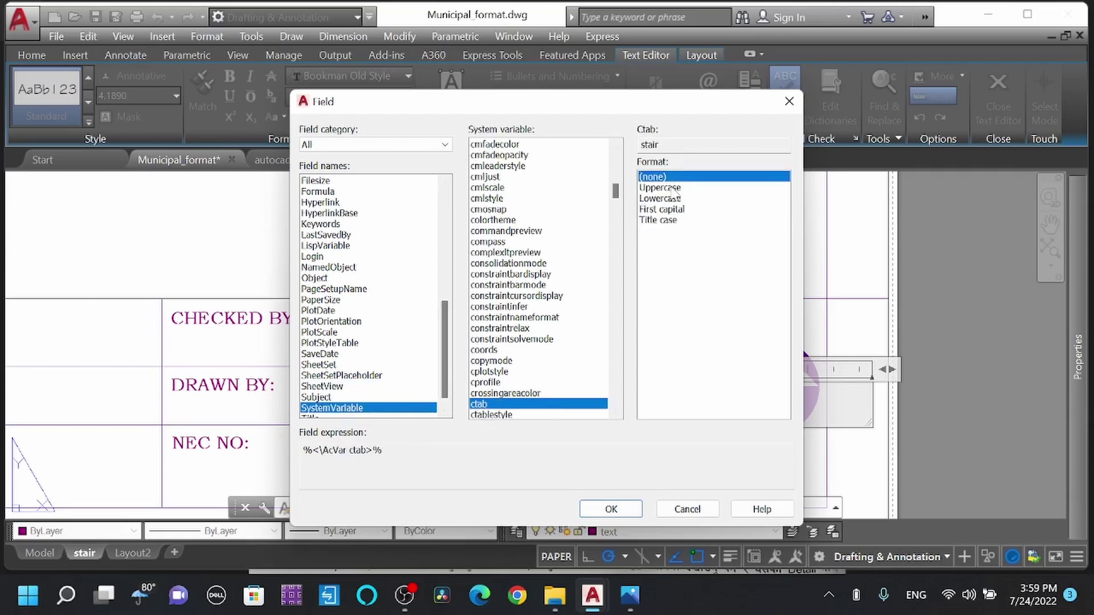
left_click(674, 188)
left_click(682, 198)
left_click(676, 210)
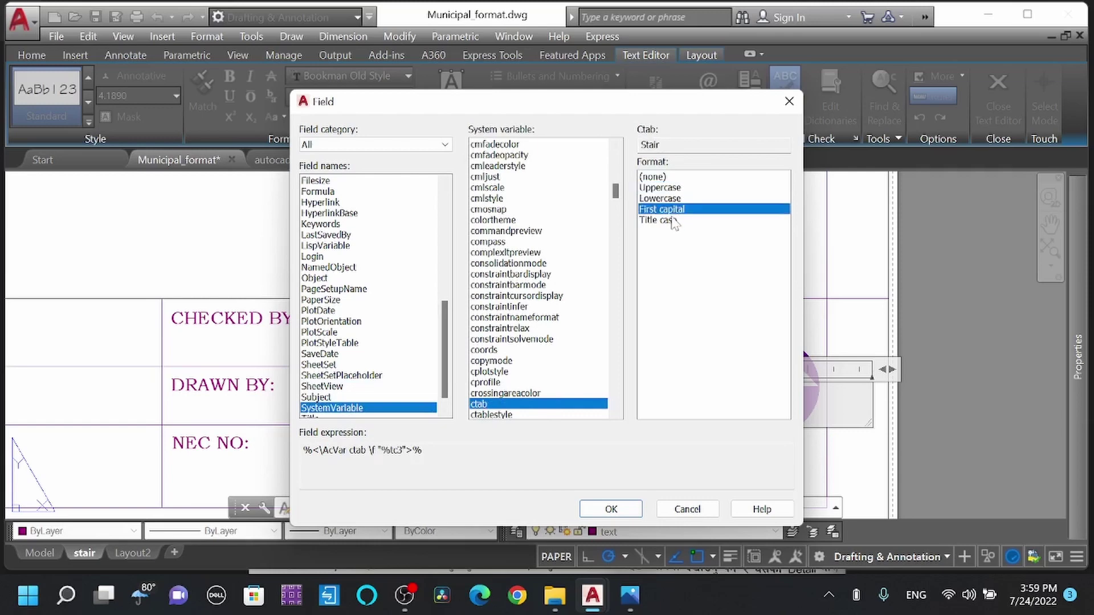
left_click(662, 223)
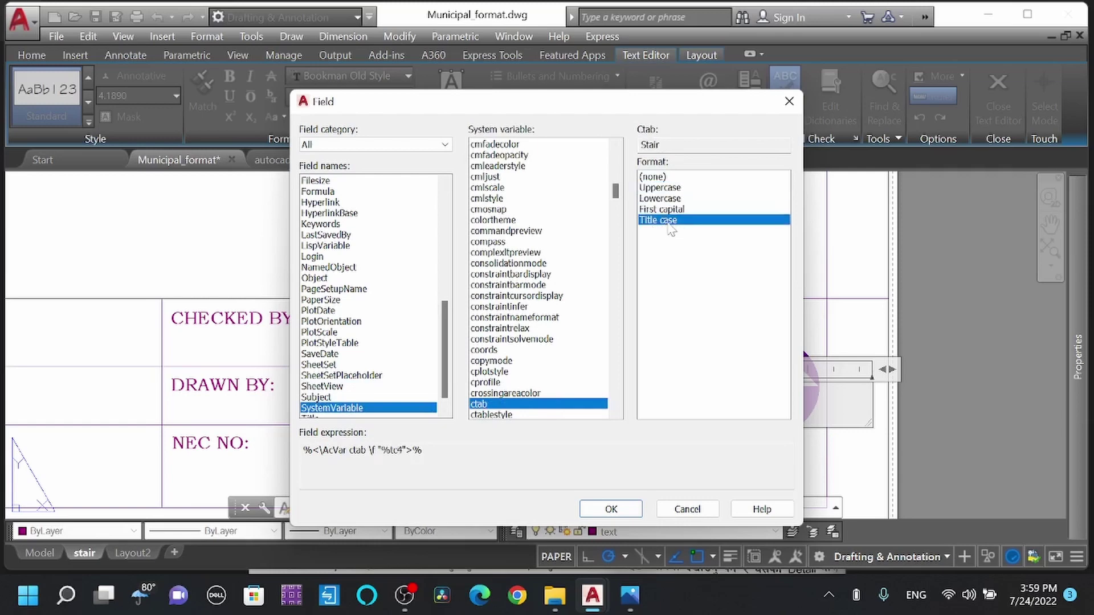
left_click(612, 514)
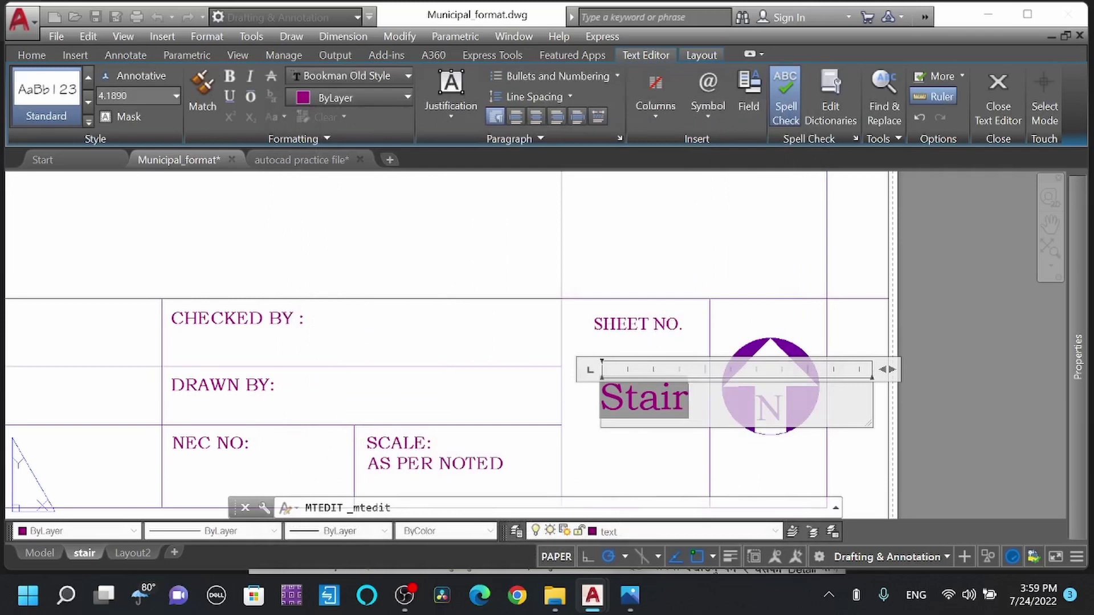
key("ctrl+Return")
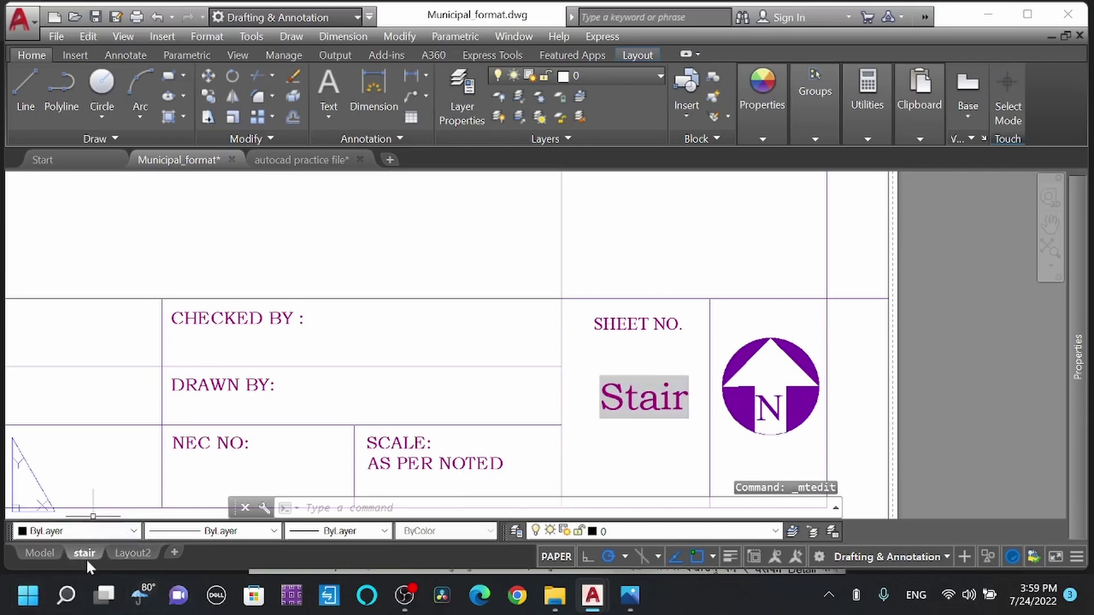
- Rename the stair layout to A-01
right_click(86, 556)
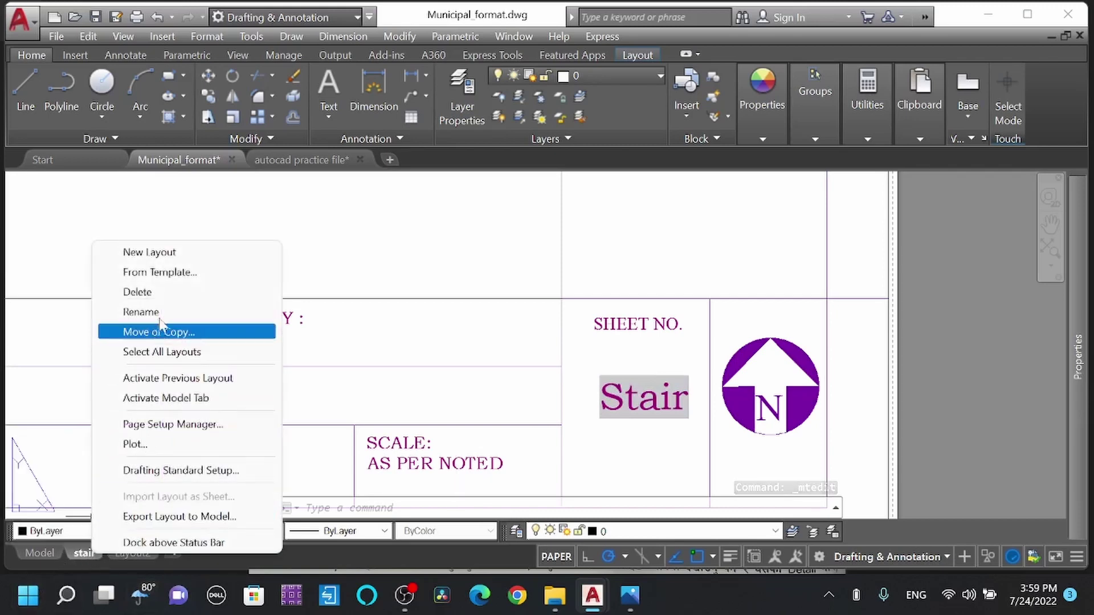
left_click(165, 314)
type("A-01")
key("Return")
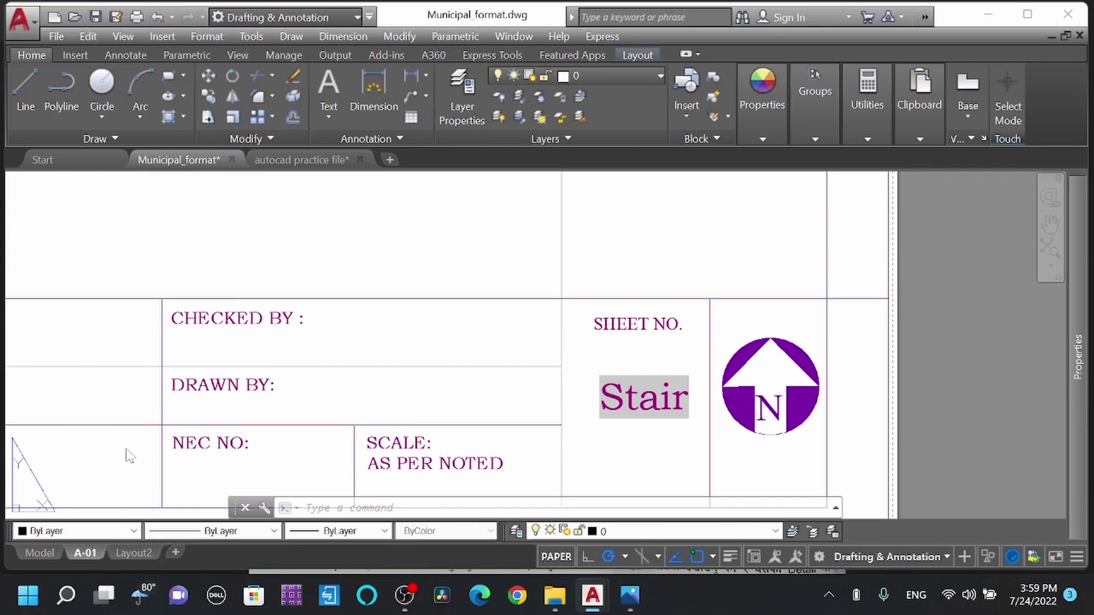
- Regenerate the drawing to update the sheet number field in the title block
left_click(598, 347)
left_click(604, 451)
left_click(593, 442)
left_click(611, 456)
type("RE")
key("Return")
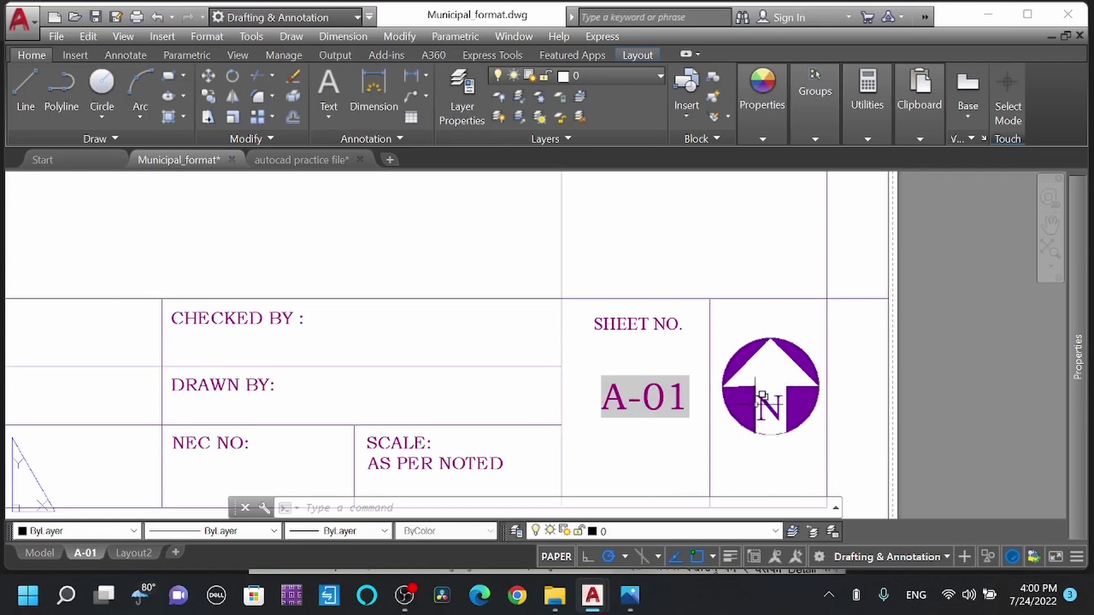
right_click(655, 430)
key("Escape")
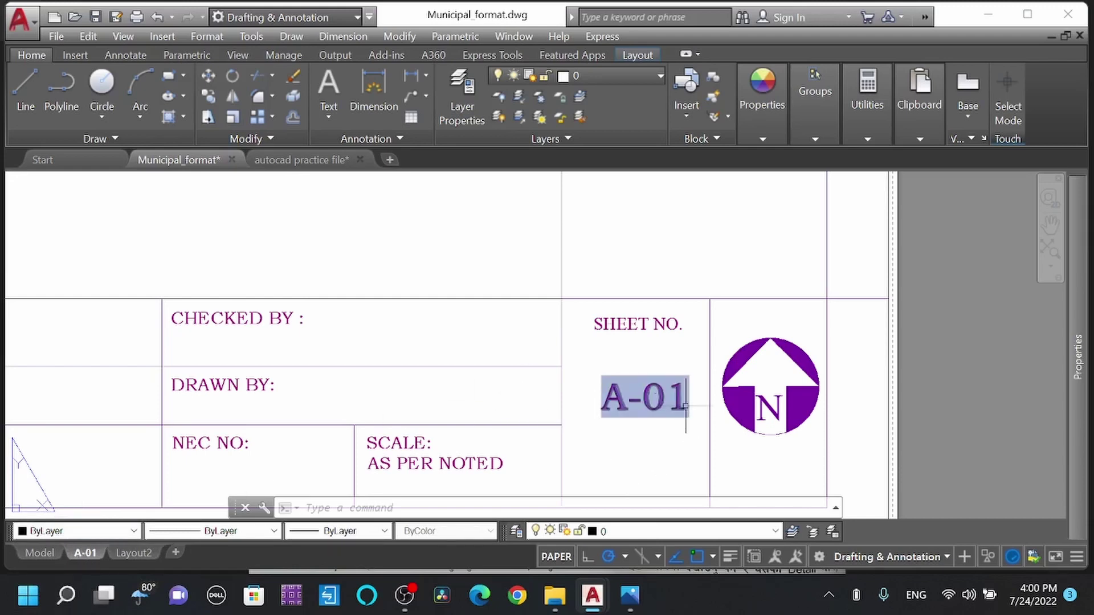
scroll(636, 444, "down", 6)
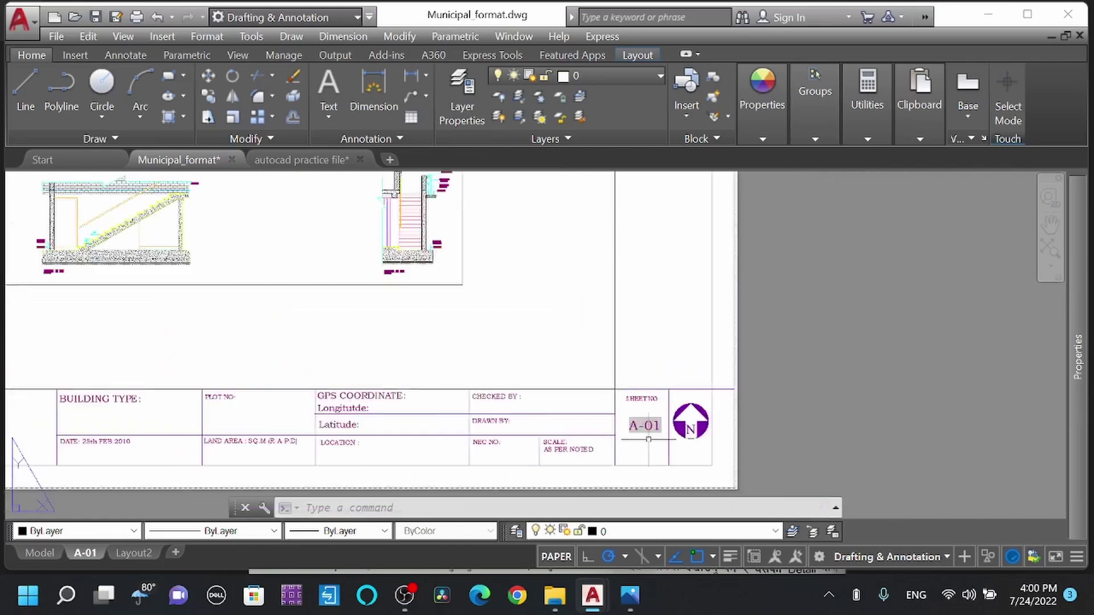
- Switch to the autocad practice file drawing, examine the A1 sheet with its paper-size dimensions, and open and close its plot settings
left_click(299, 160)
scroll(563, 350, "down", 2)
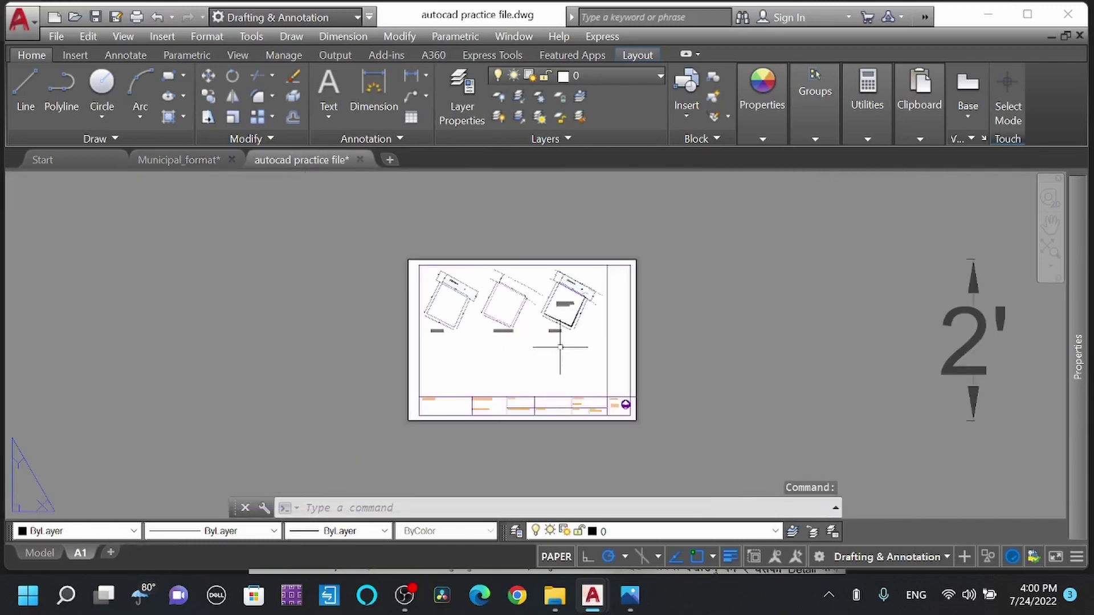
scroll(563, 349, "down", 2)
scroll(563, 358, "down", 1)
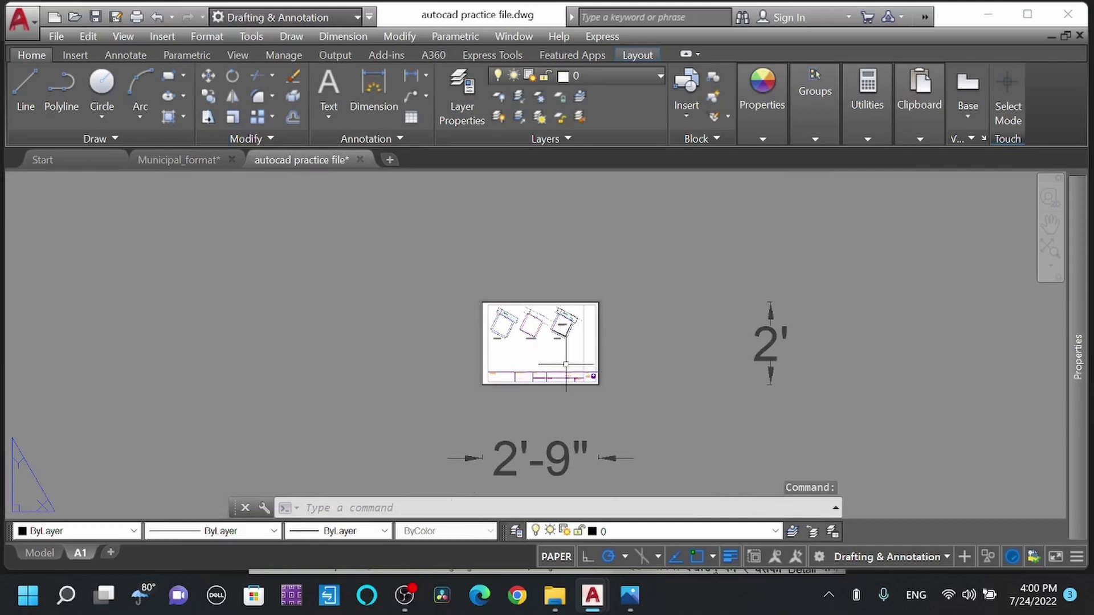
middle_click_drag(563, 359, 582, 319)
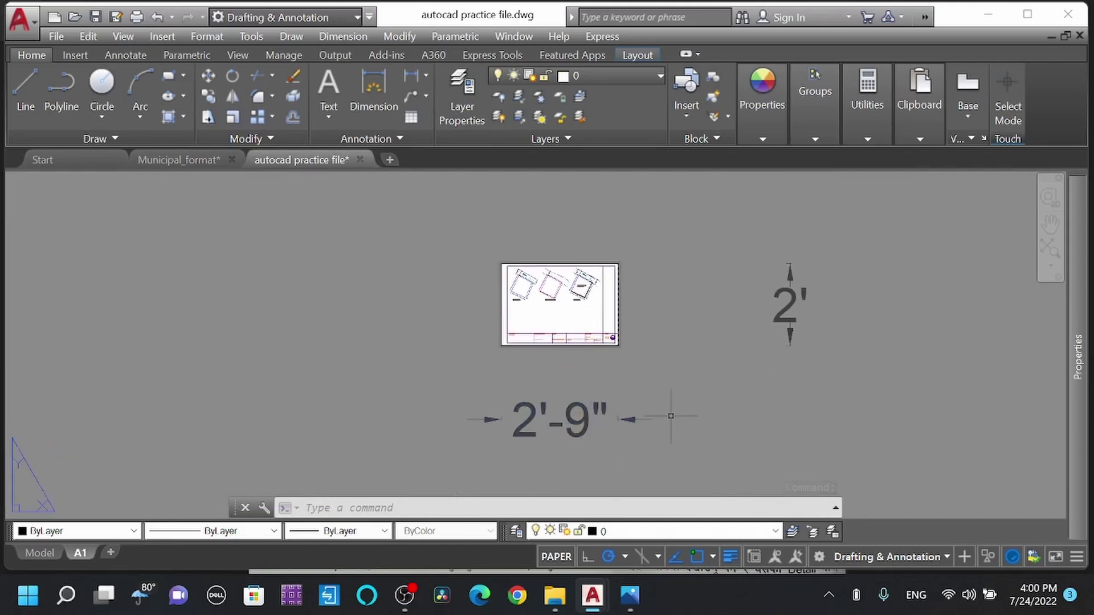
key("ctrl+p")
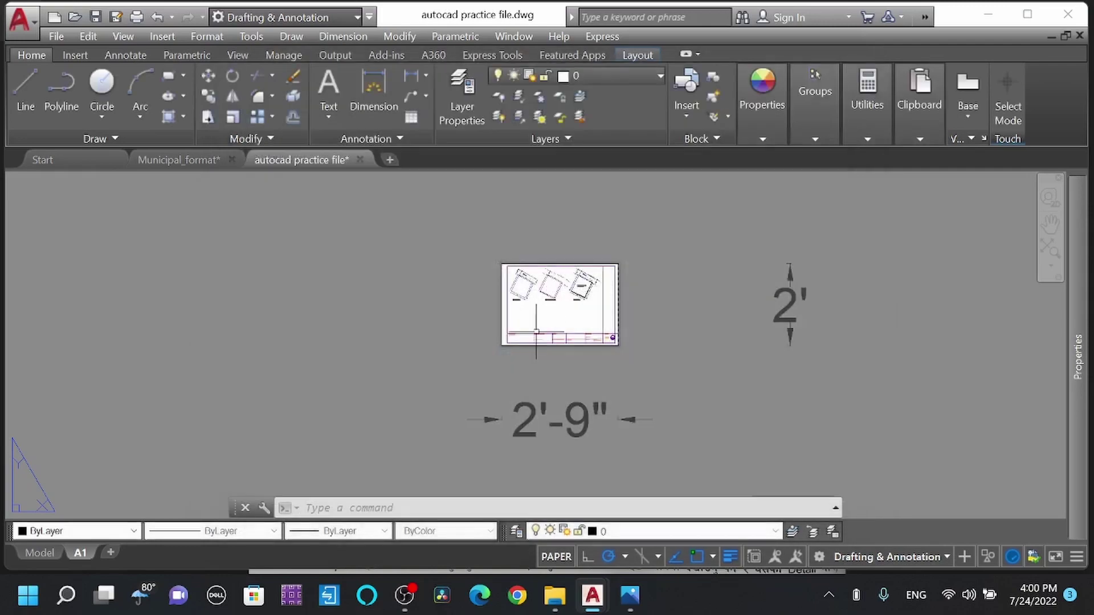
left_click(849, 67)
- Activate the viewport on the A1 sheet, check the available viewport scales, and return to paper space
scroll(558, 313, "up", 4)
double_click(561, 316)
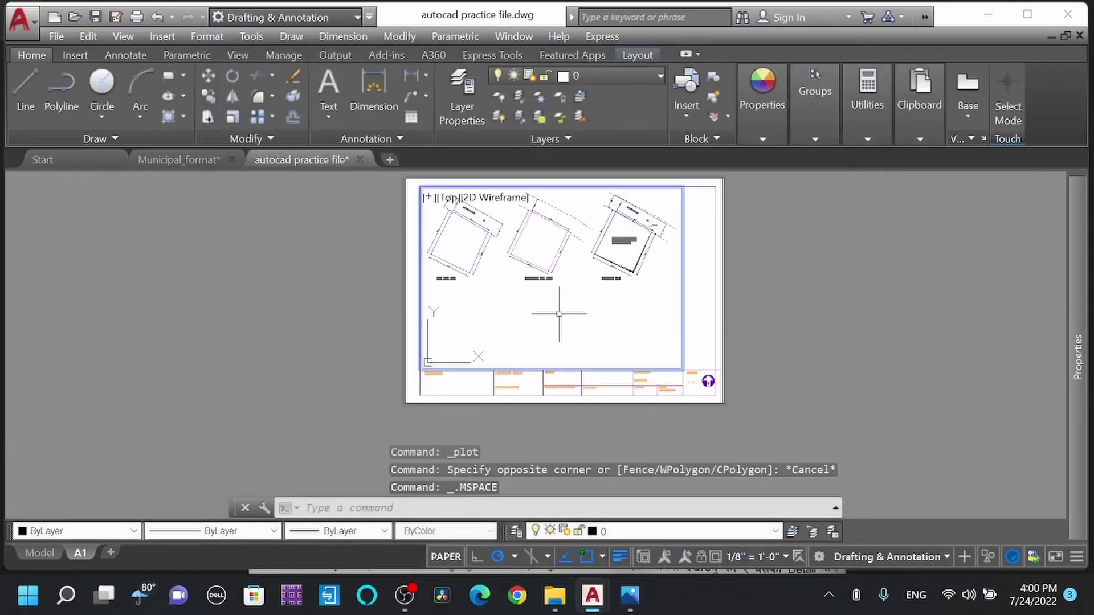
left_click(746, 555)
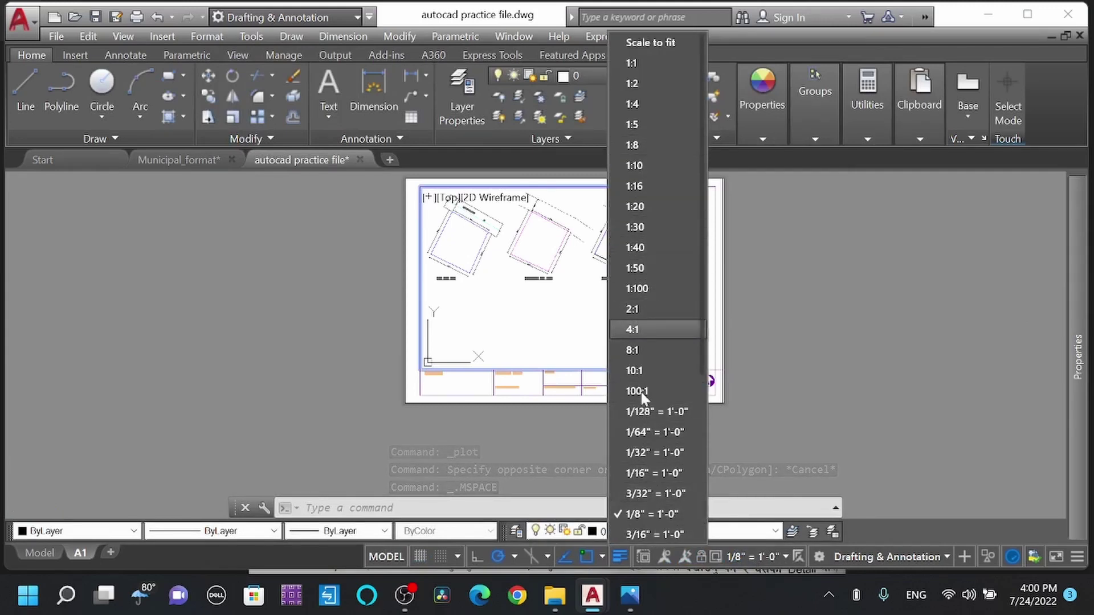
left_click(787, 406)
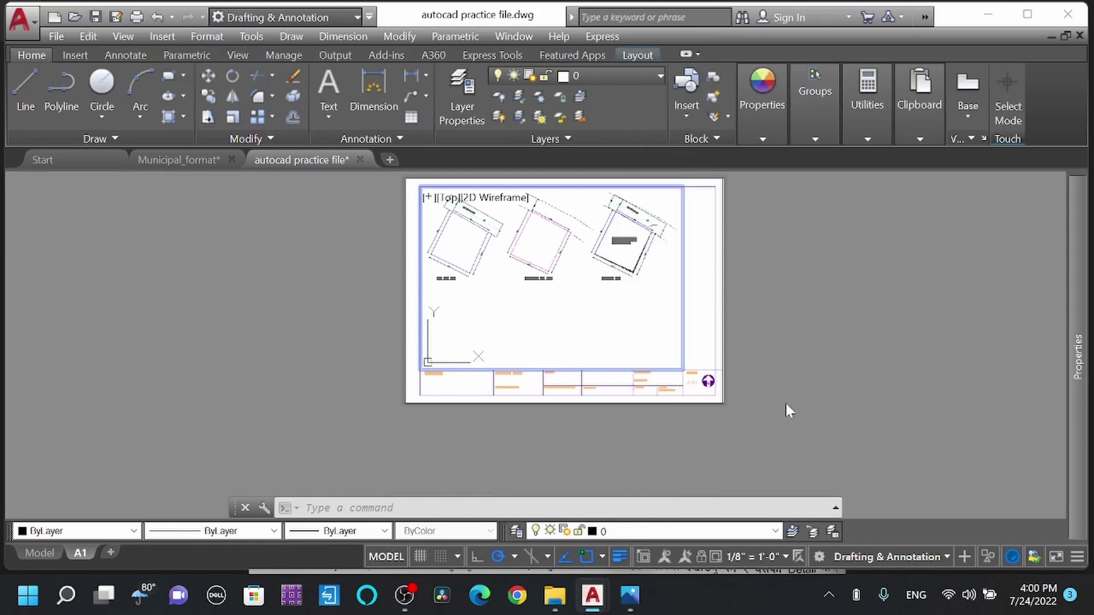
double_click(801, 374)
middle_click_drag(782, 281, 750, 302)
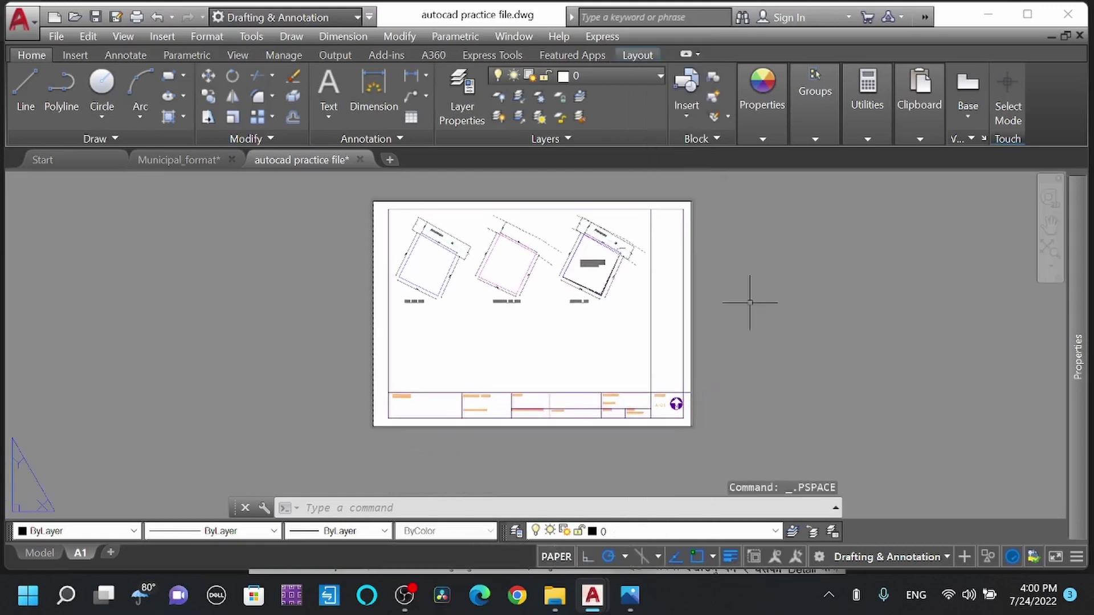